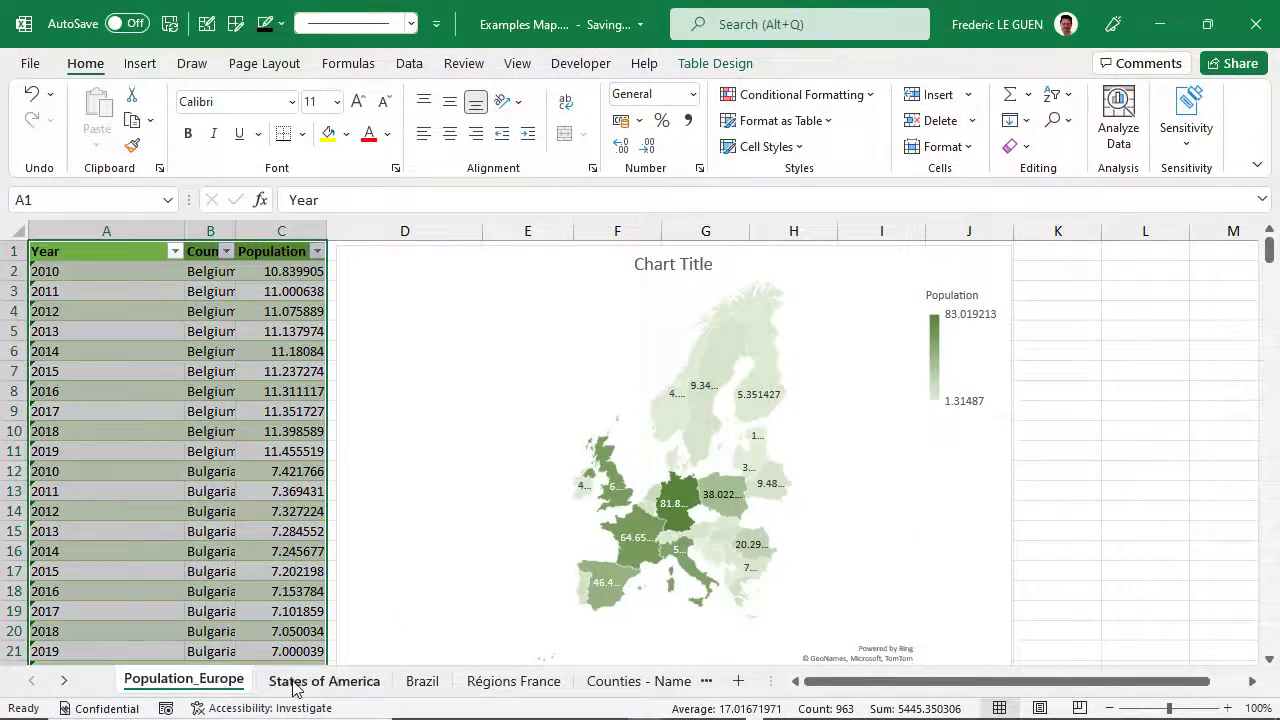
# - Look through the example map charts on the States of America, Brazil, Régions France, Counties - Name and Zip Code sheets
pyautogui.click(296, 684)
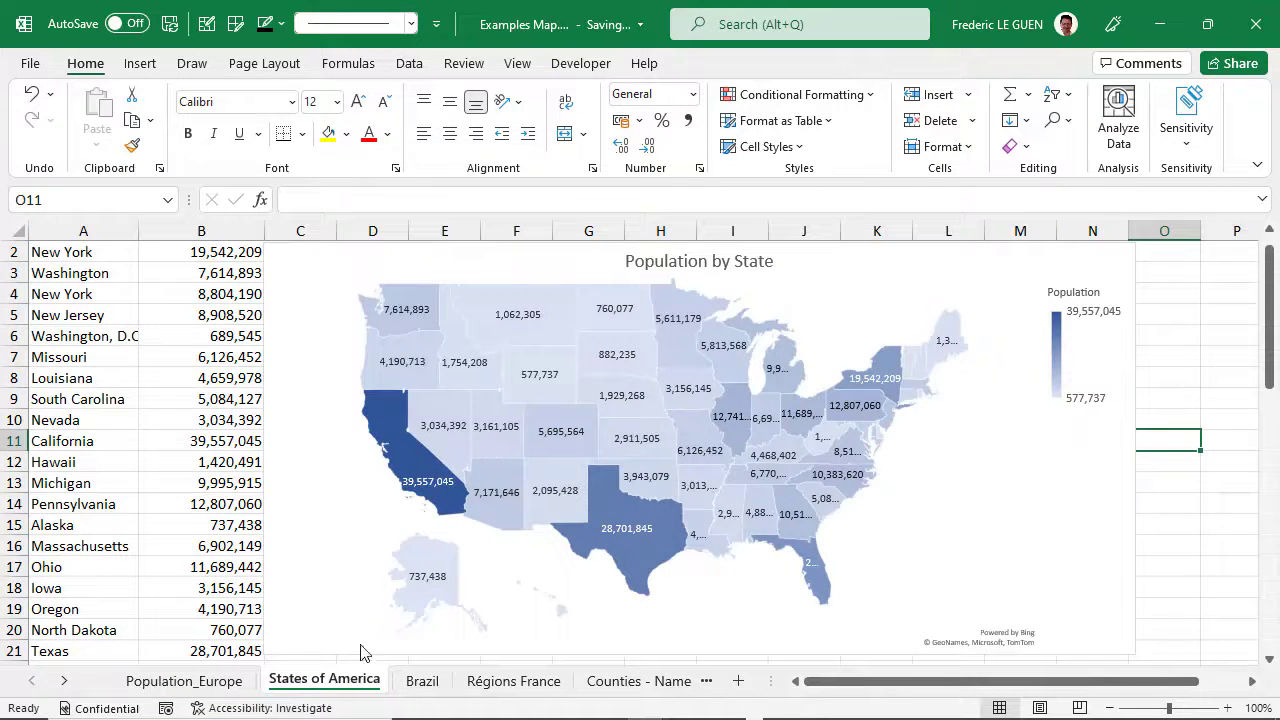
pyautogui.click(418, 682)
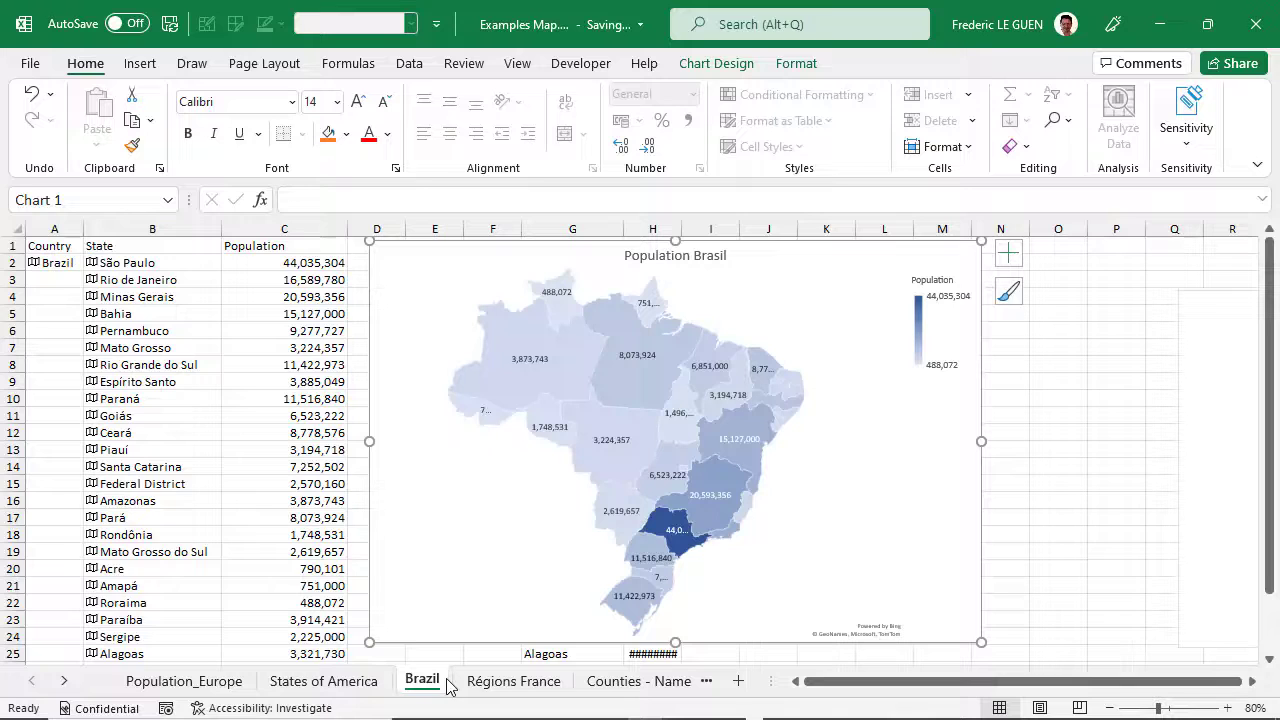
pyautogui.click(492, 684)
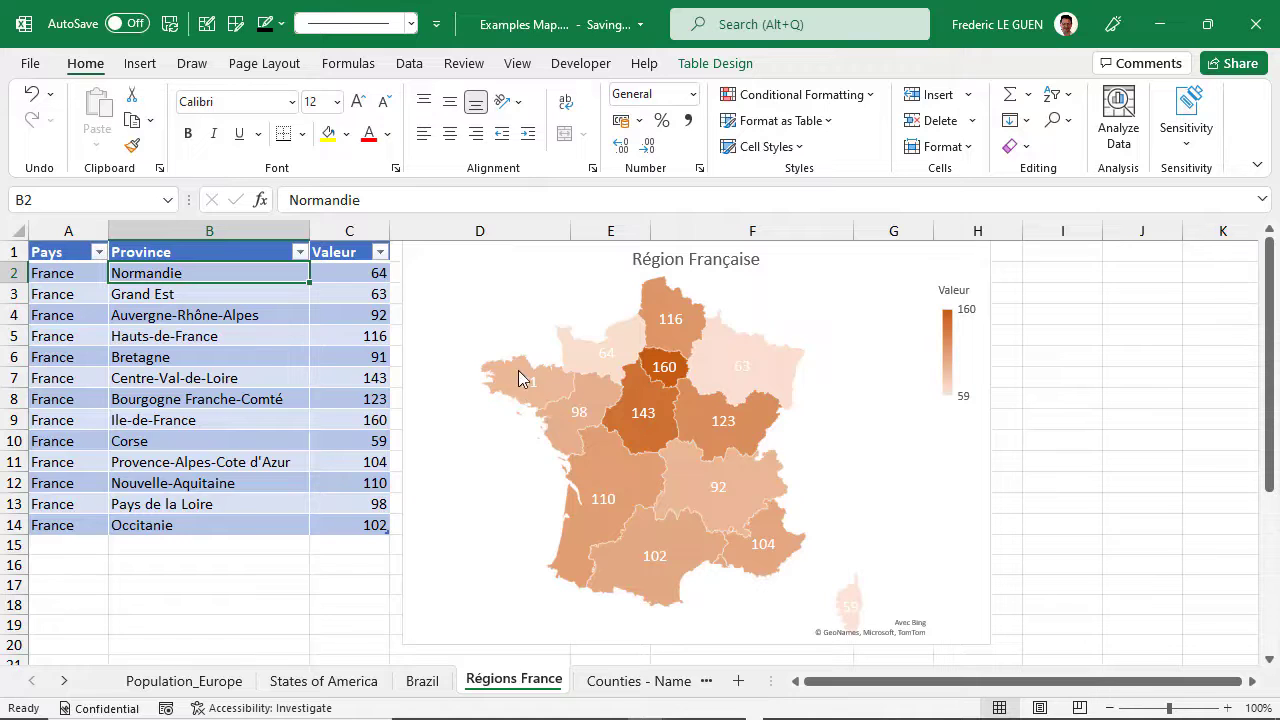
pyautogui.click(614, 681)
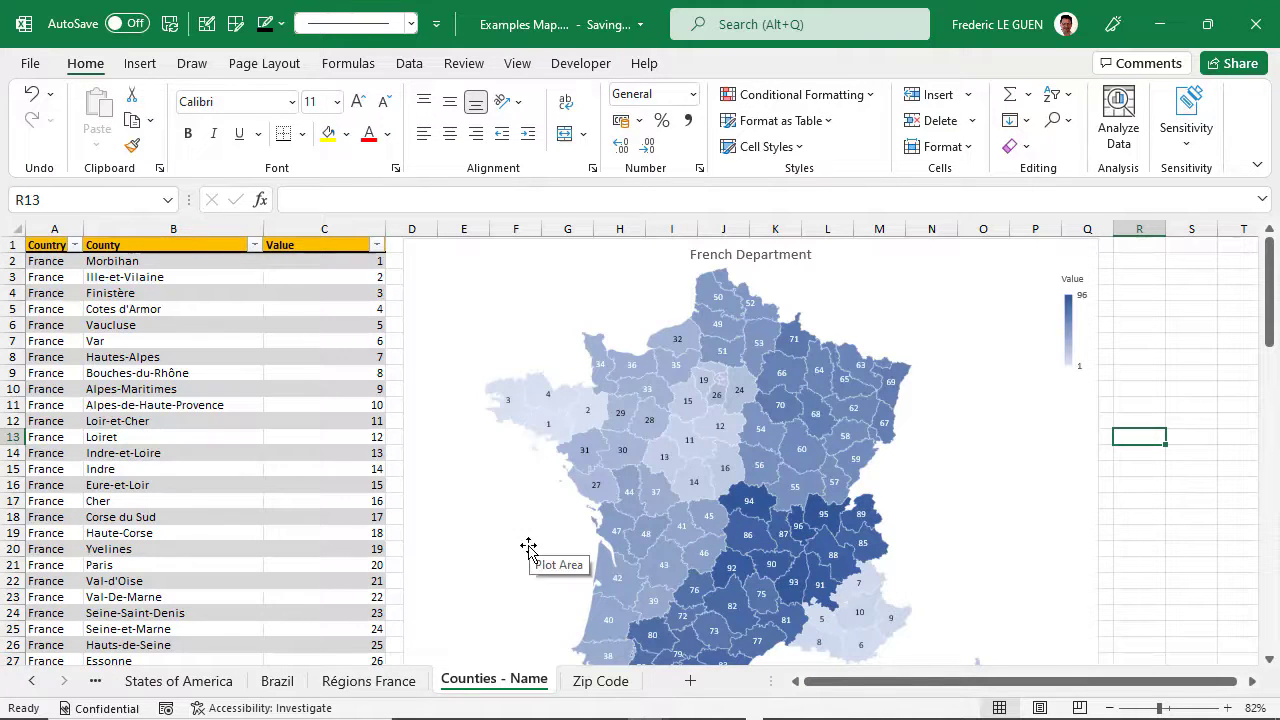
pyautogui.click(577, 681)
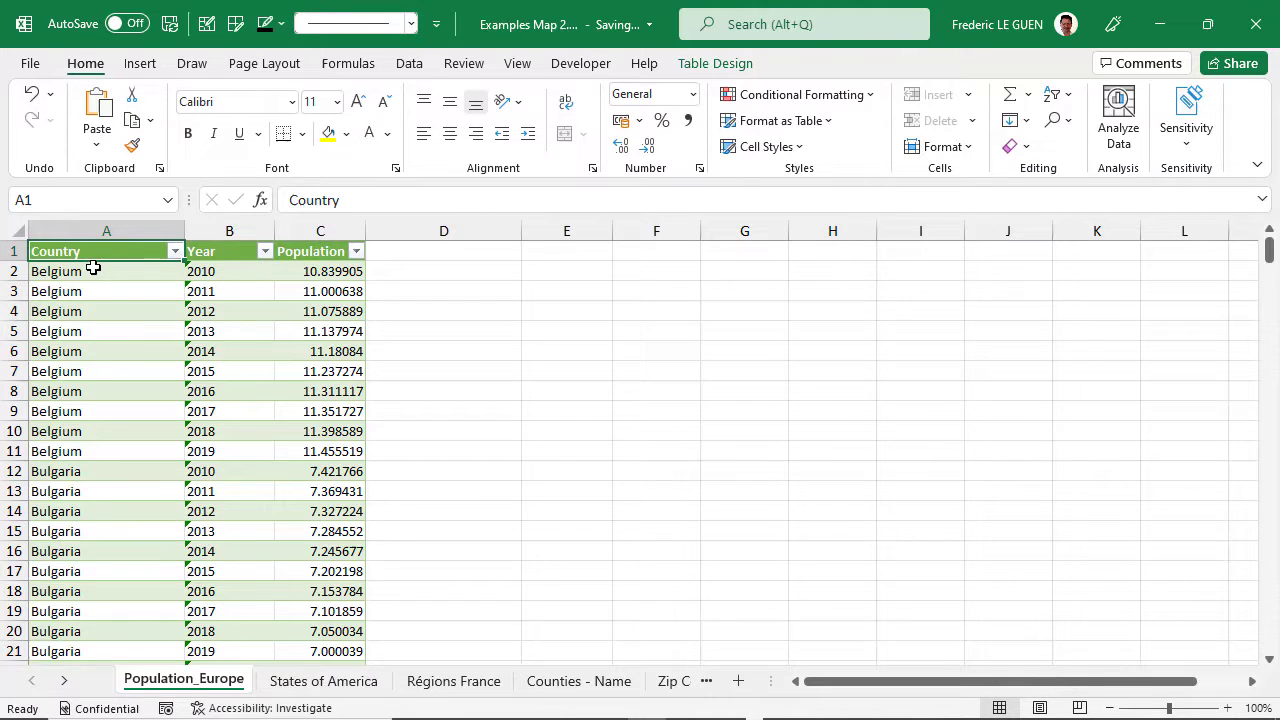
# - Try a filled map chart built from the whole Country, Year and Population table, and delete the chart
pyautogui.click(35, 238)
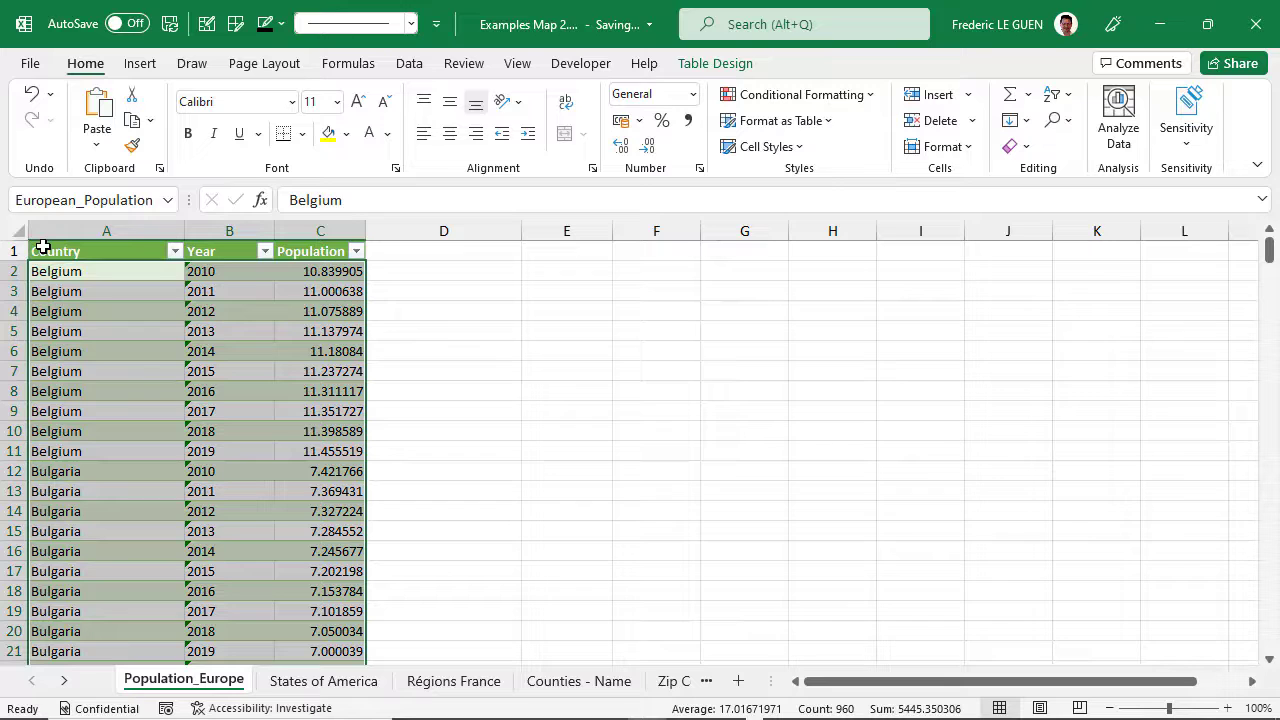
pyautogui.click(43, 247)
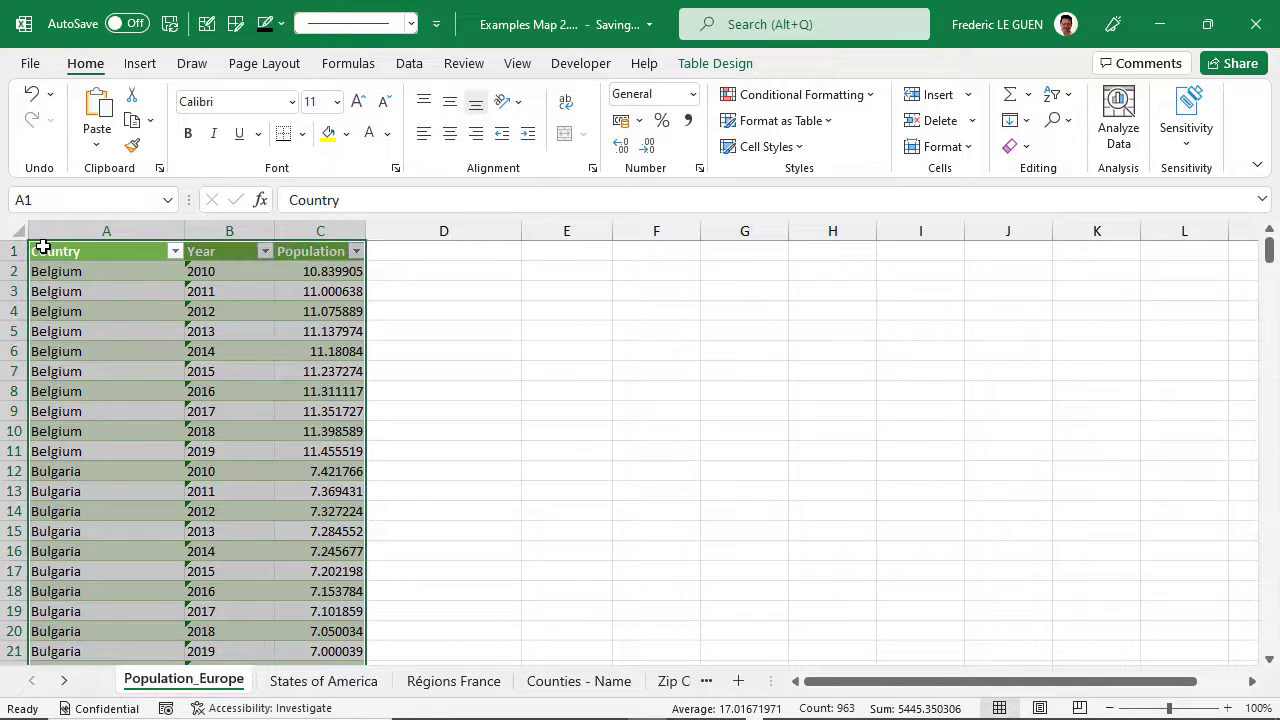
pyautogui.click(148, 66)
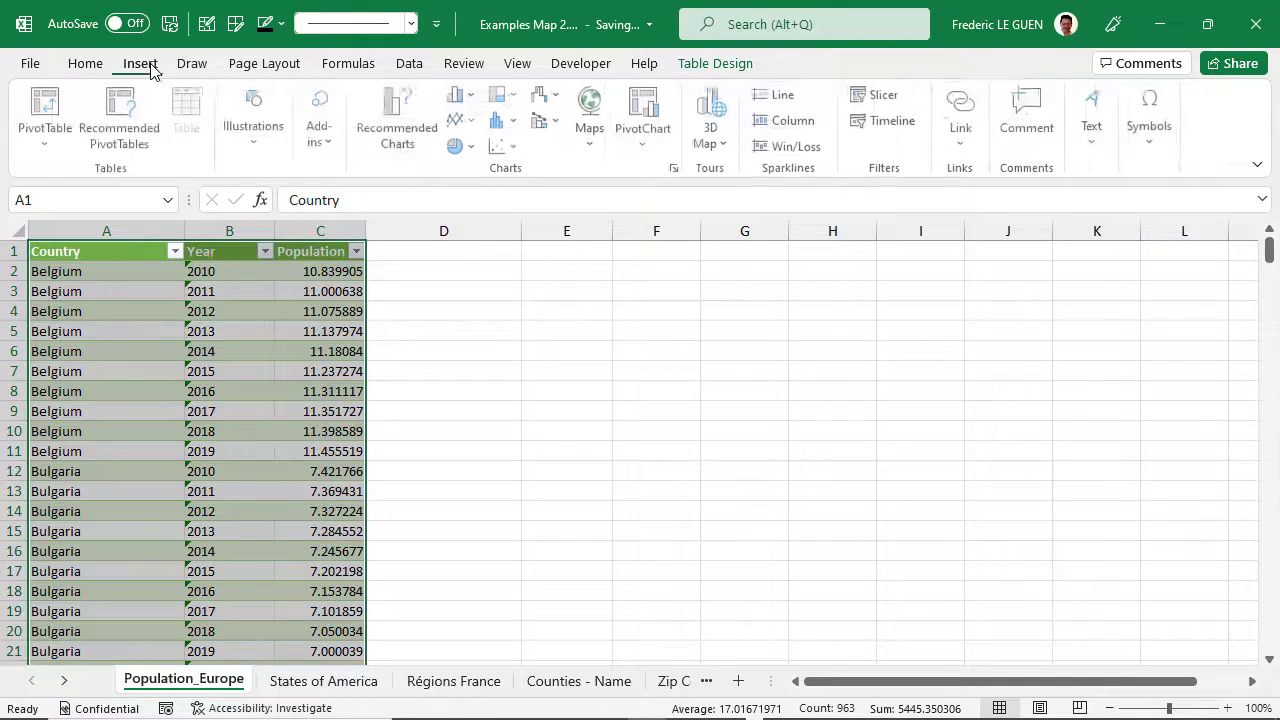
pyautogui.click(598, 124)
pyautogui.click(605, 215)
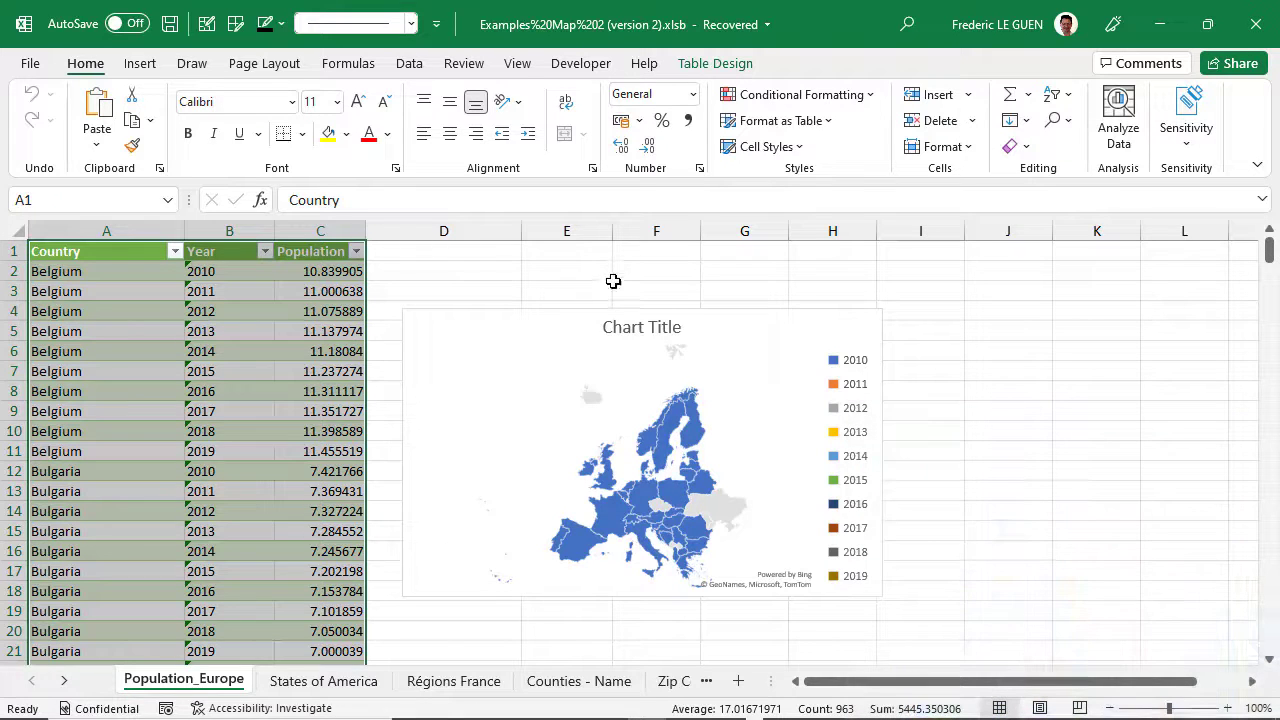
pyautogui.click(577, 320)
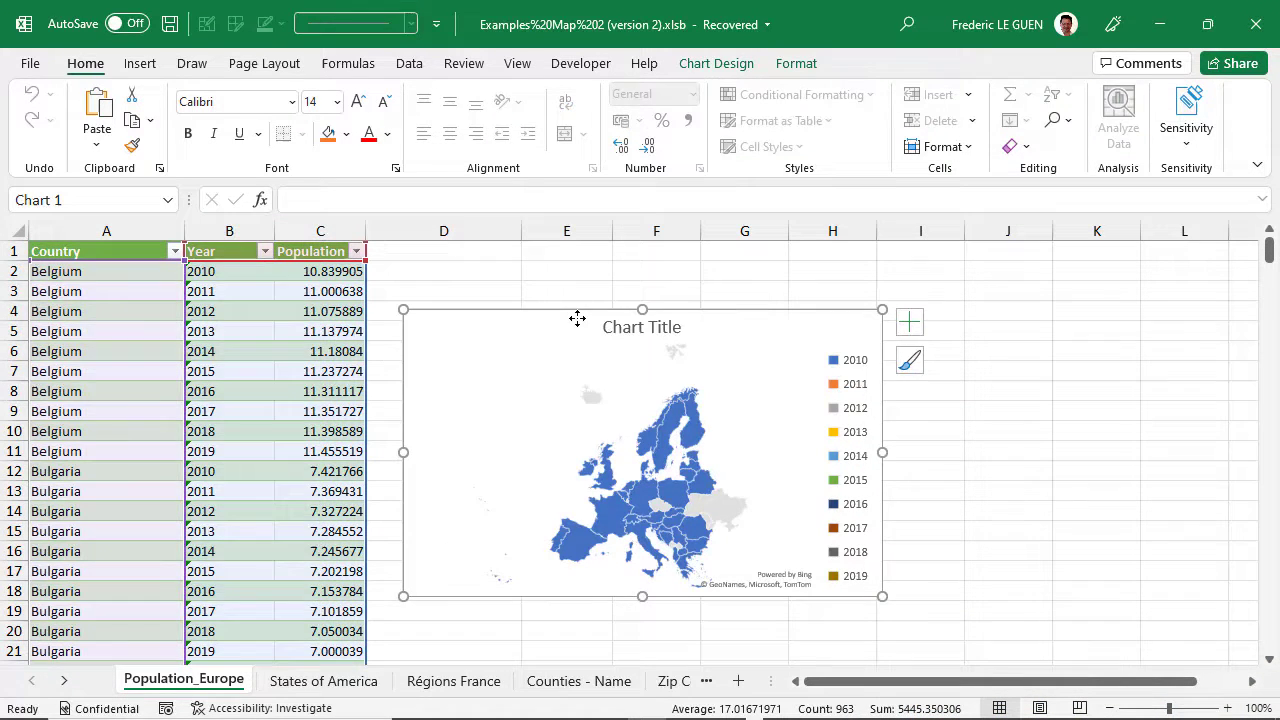
pyautogui.press('Delete')
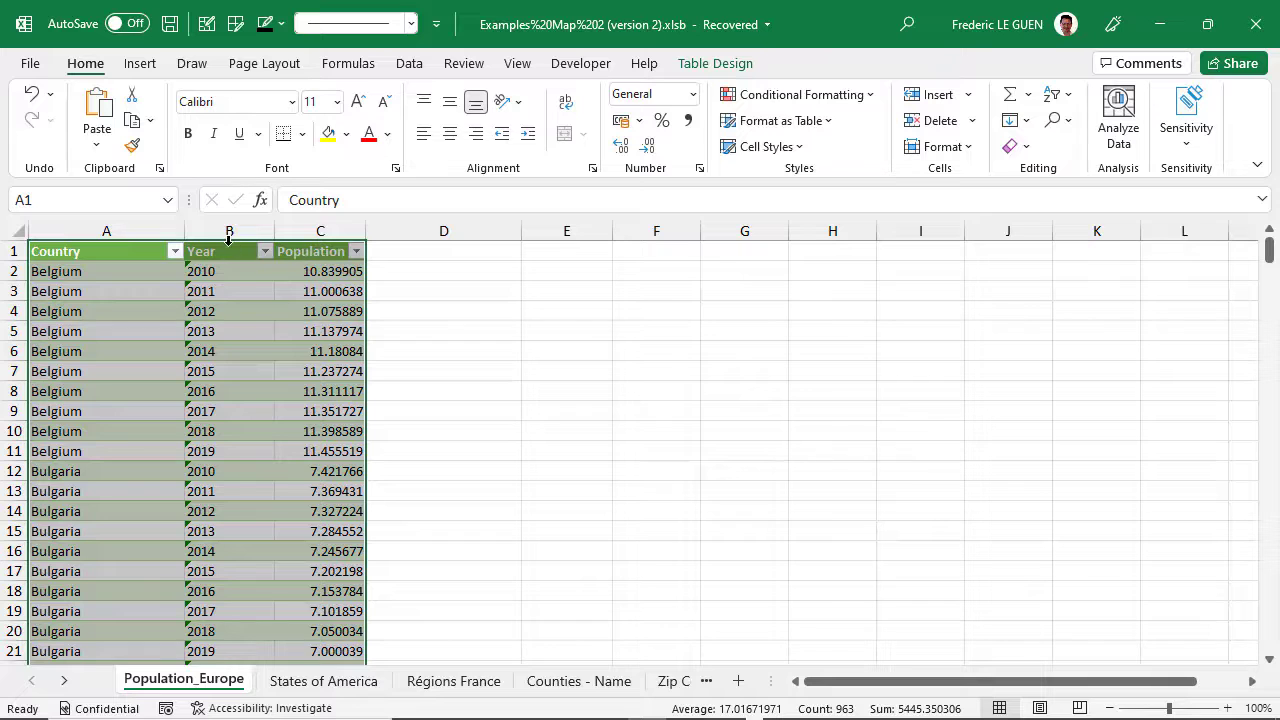
# - Move the table's whole Year column in front of the Country column
pyautogui.click(229, 240)
pyautogui.click(229, 240)
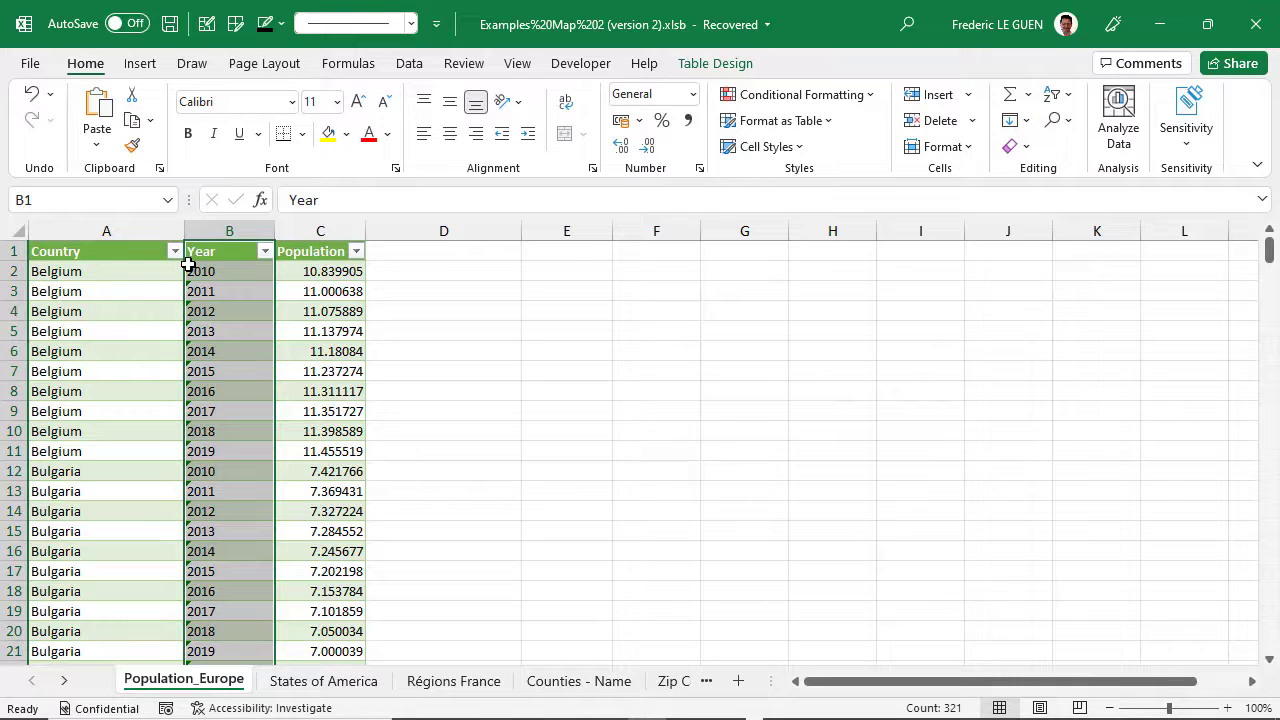
pyautogui.moveTo(187, 265); pyautogui.dragTo(68, 273)
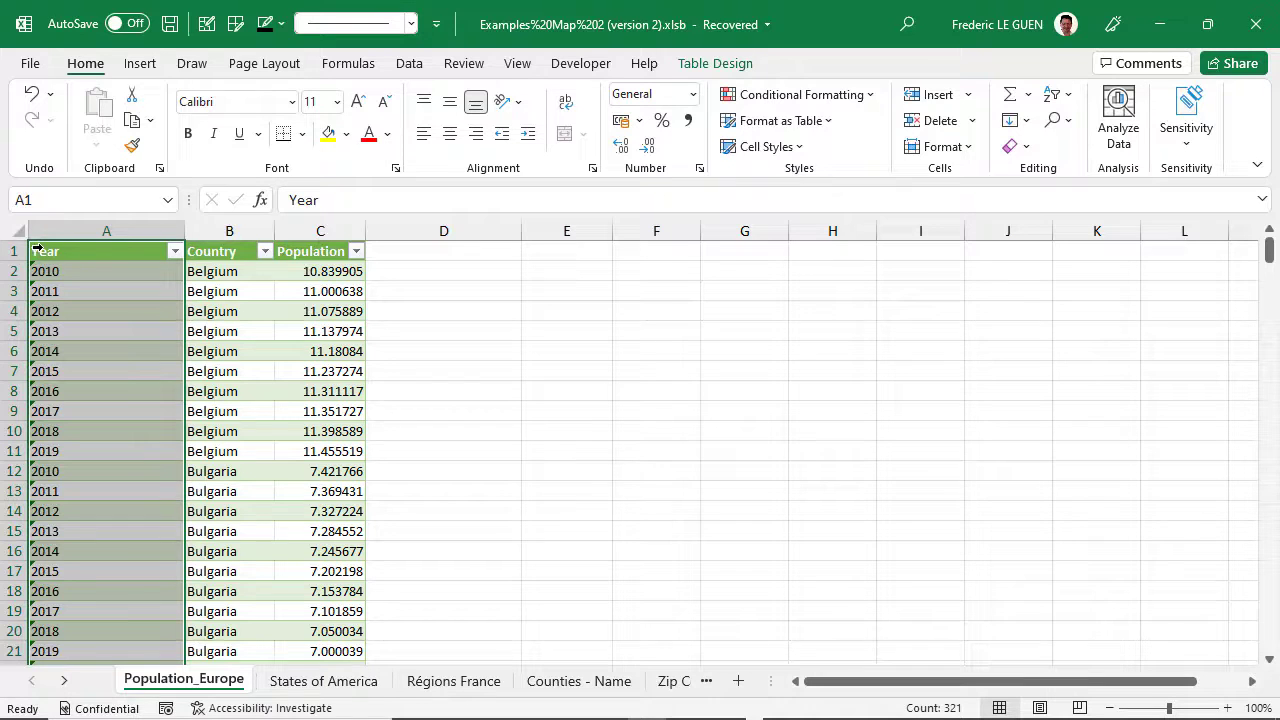
# - Insert a filled map chart from the whole reordered Year, Country and Population table, including its headers
pyautogui.click(33, 237)
pyautogui.click(33, 237)
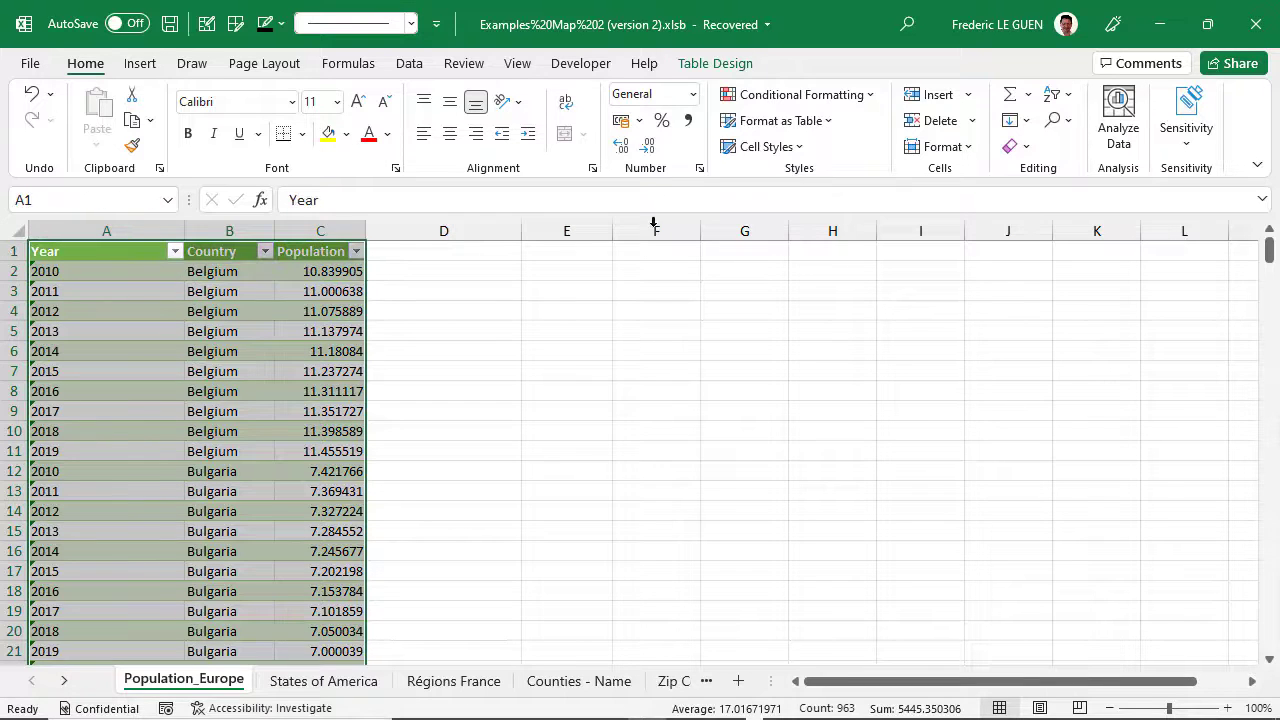
pyautogui.click(140, 64)
pyautogui.click(592, 130)
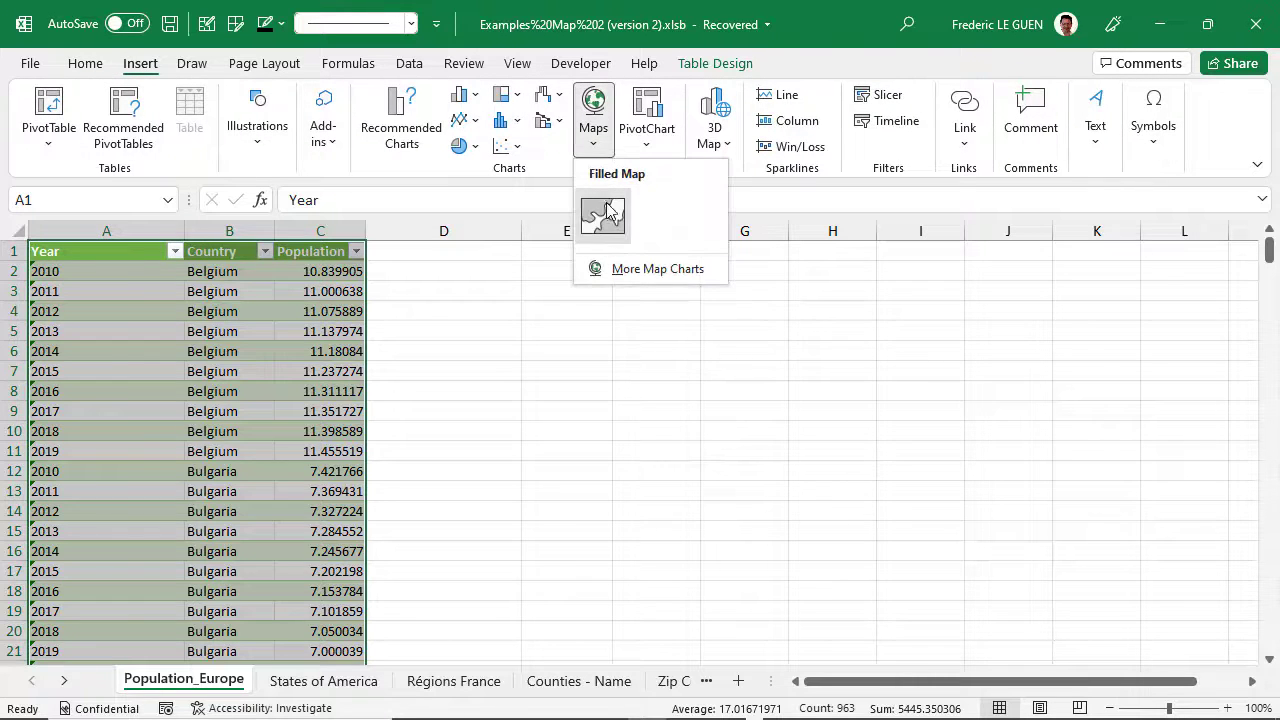
pyautogui.click(604, 217)
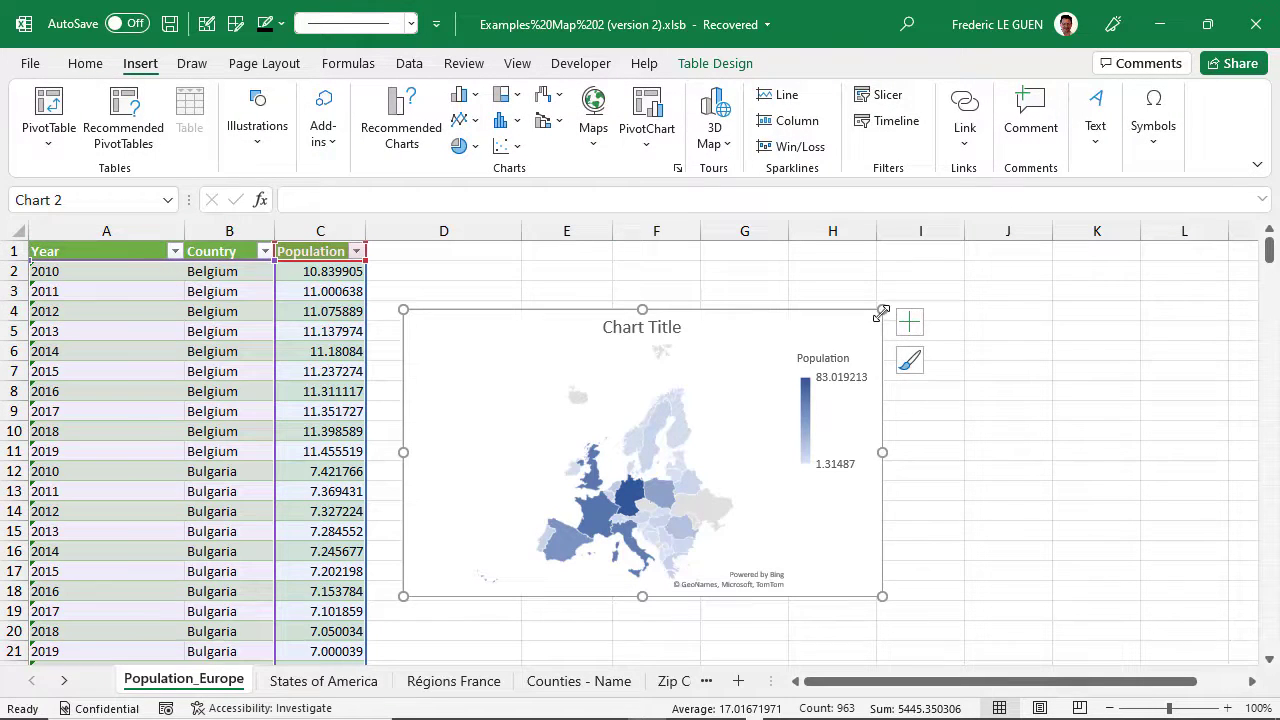
# - Enlarge the map chart upwards to row 2 and outwards into column I, and turn on its data labels
pyautogui.moveTo(882, 310); pyautogui.dragTo(944, 251)
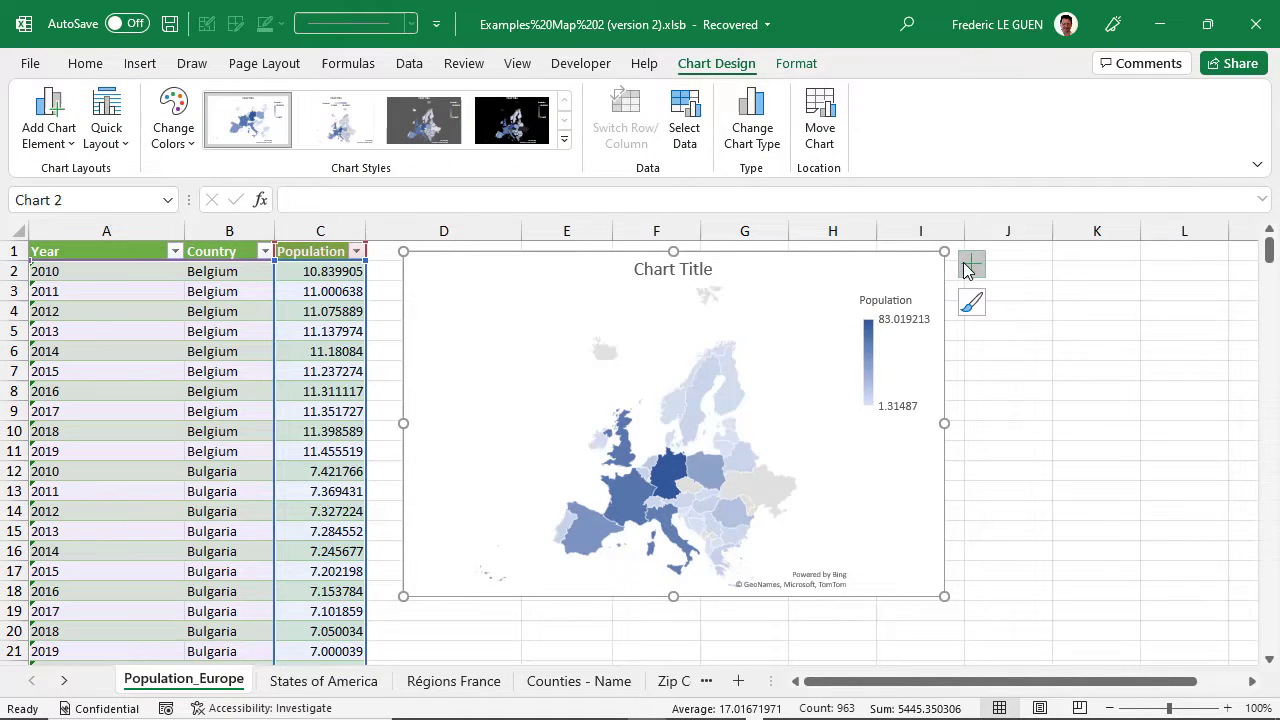
pyautogui.click(971, 268)
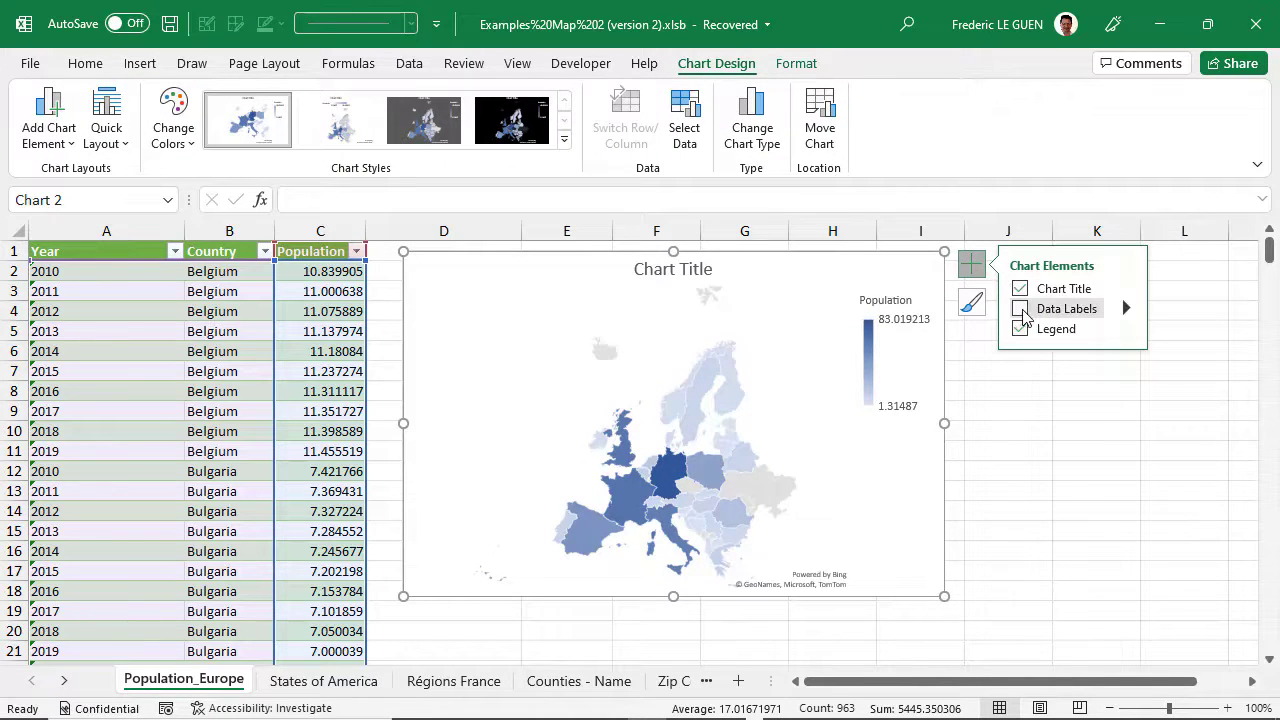
pyautogui.click(993, 373)
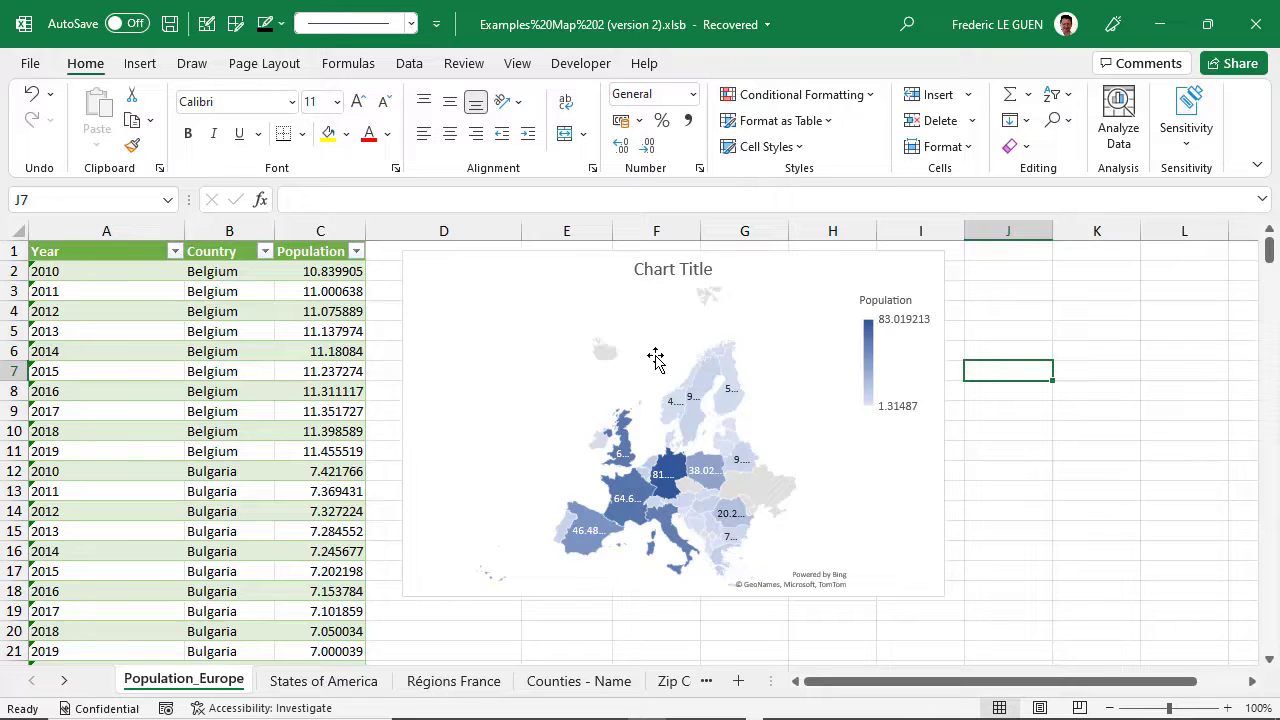
# - Show the formatting options of the Population series and set the map projection to Mercator
pyautogui.click(648, 319)
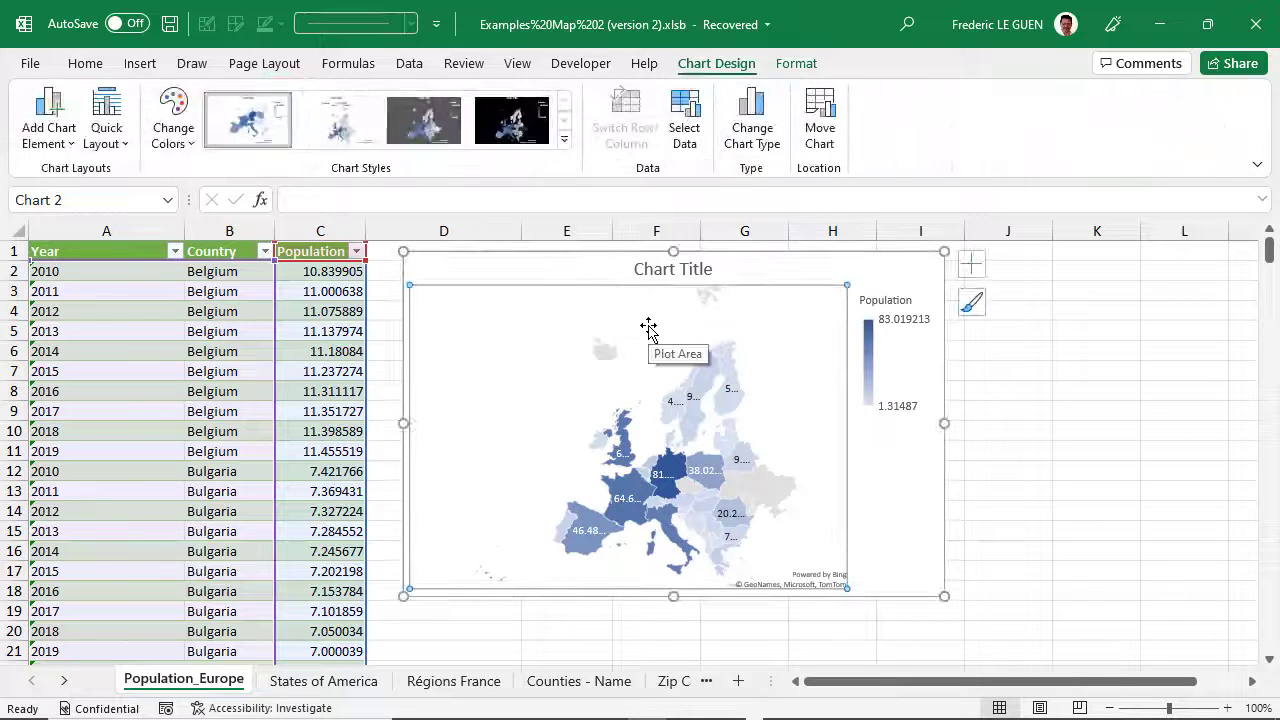
pyautogui.doubleClick(648, 323)
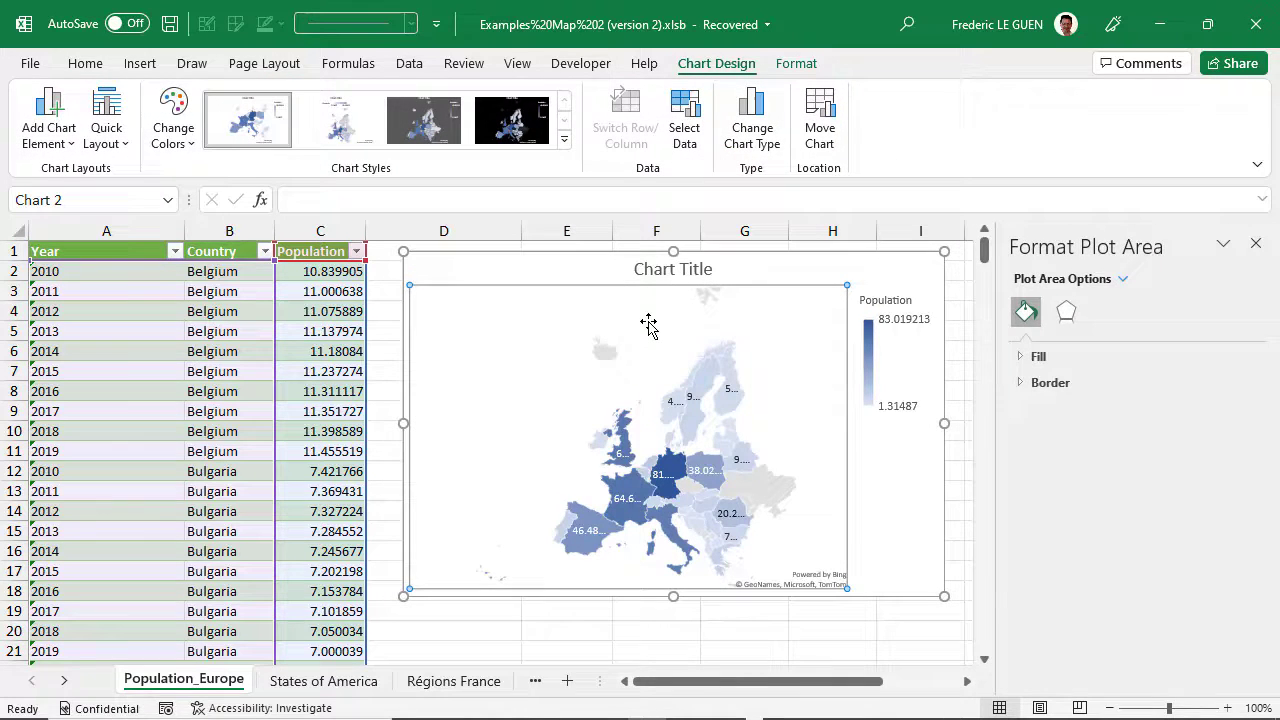
pyautogui.click(1124, 282)
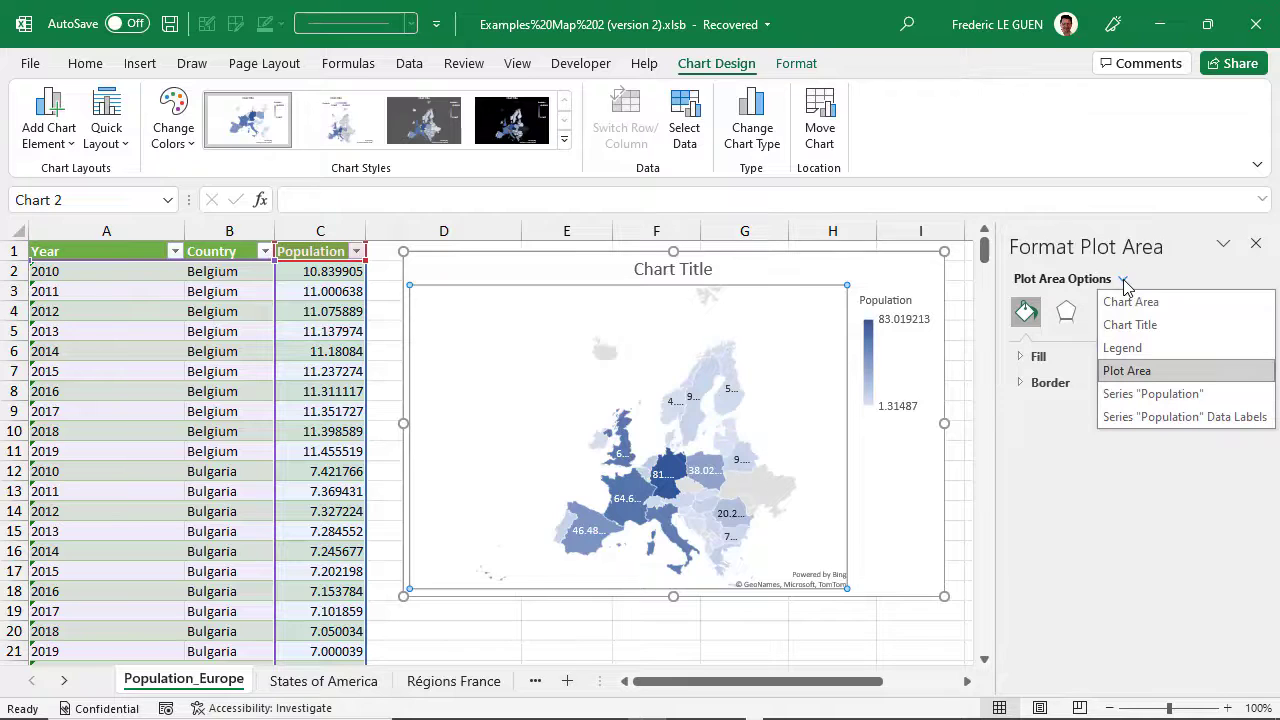
pyautogui.click(1152, 395)
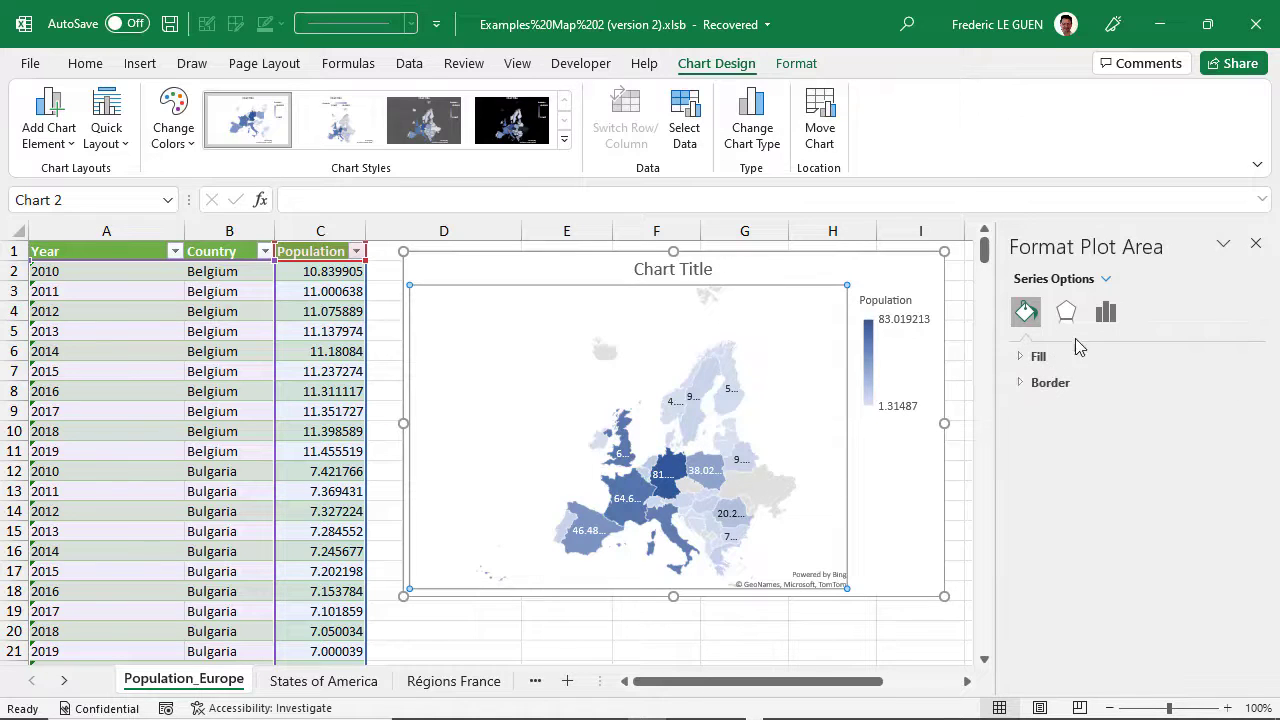
pyautogui.click(1106, 314)
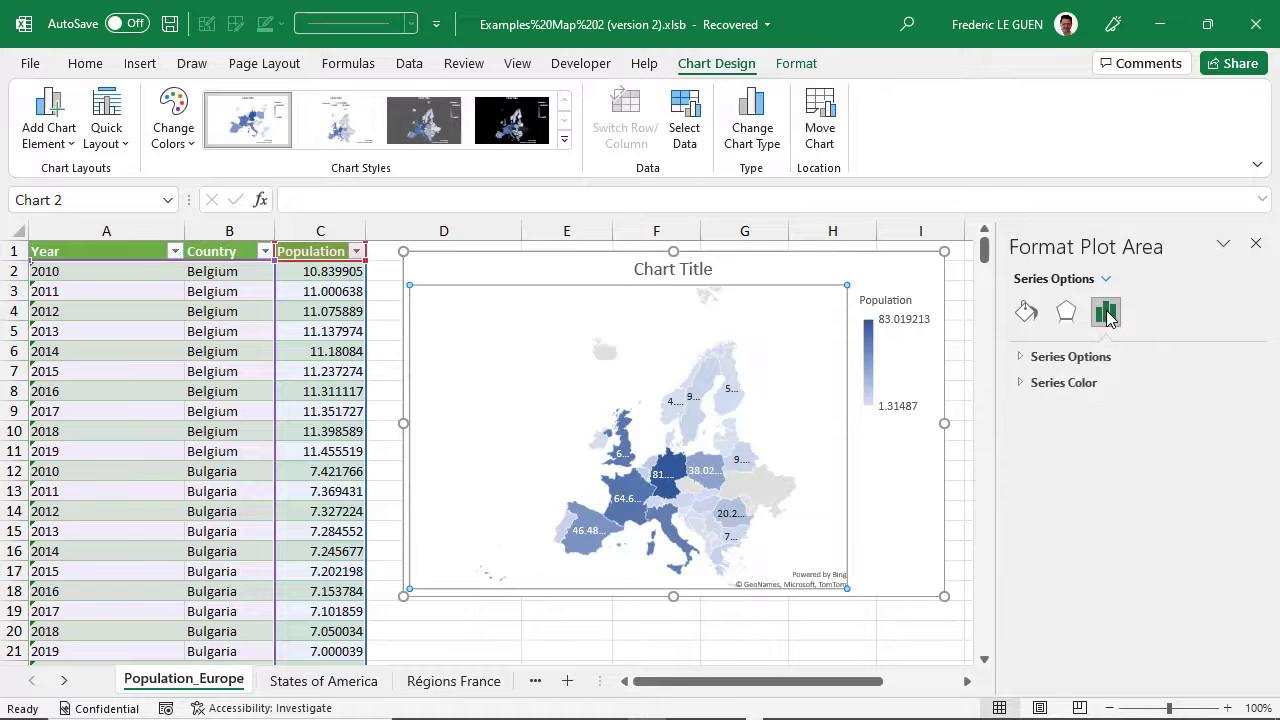
pyautogui.click(1023, 358)
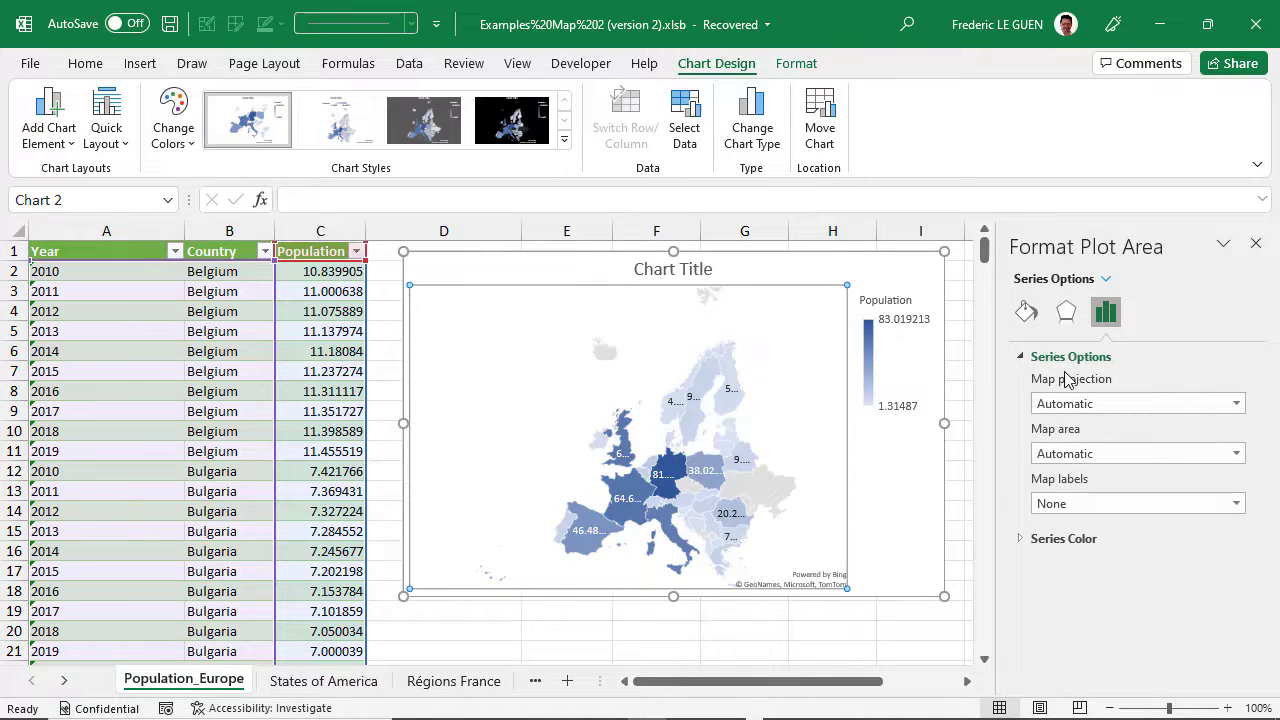
pyautogui.click(1081, 403)
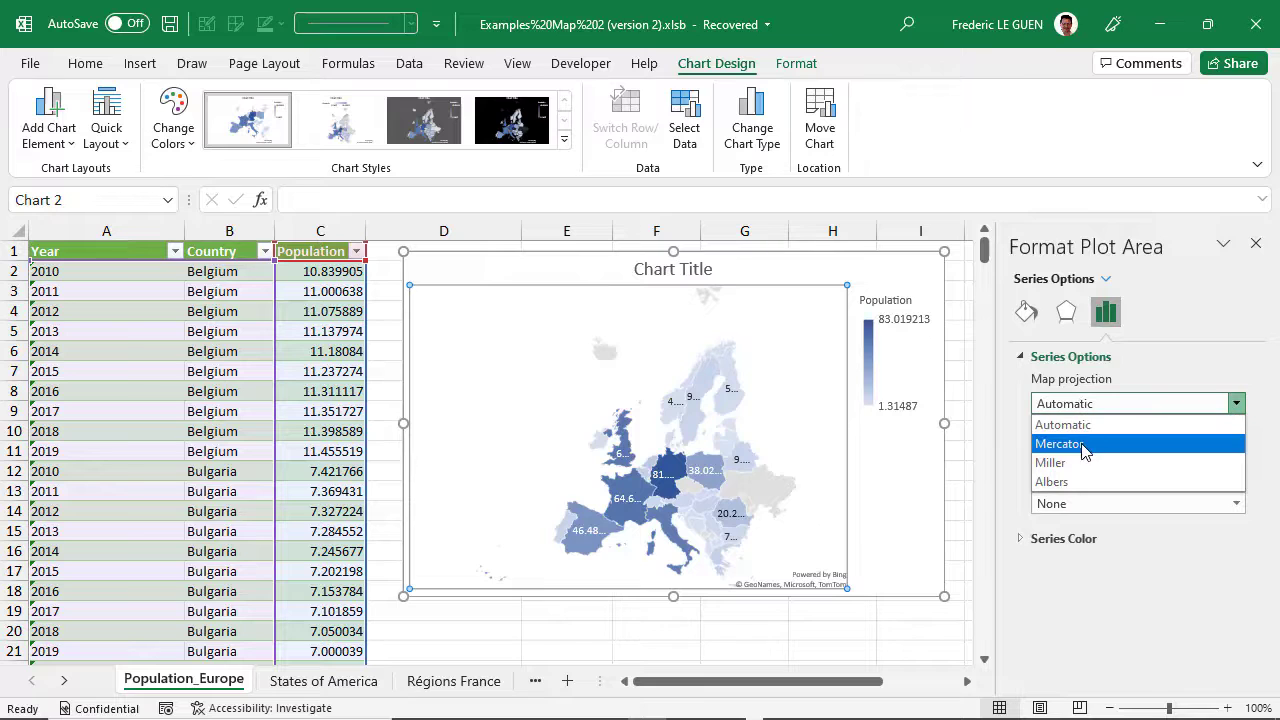
pyautogui.click(1060, 443)
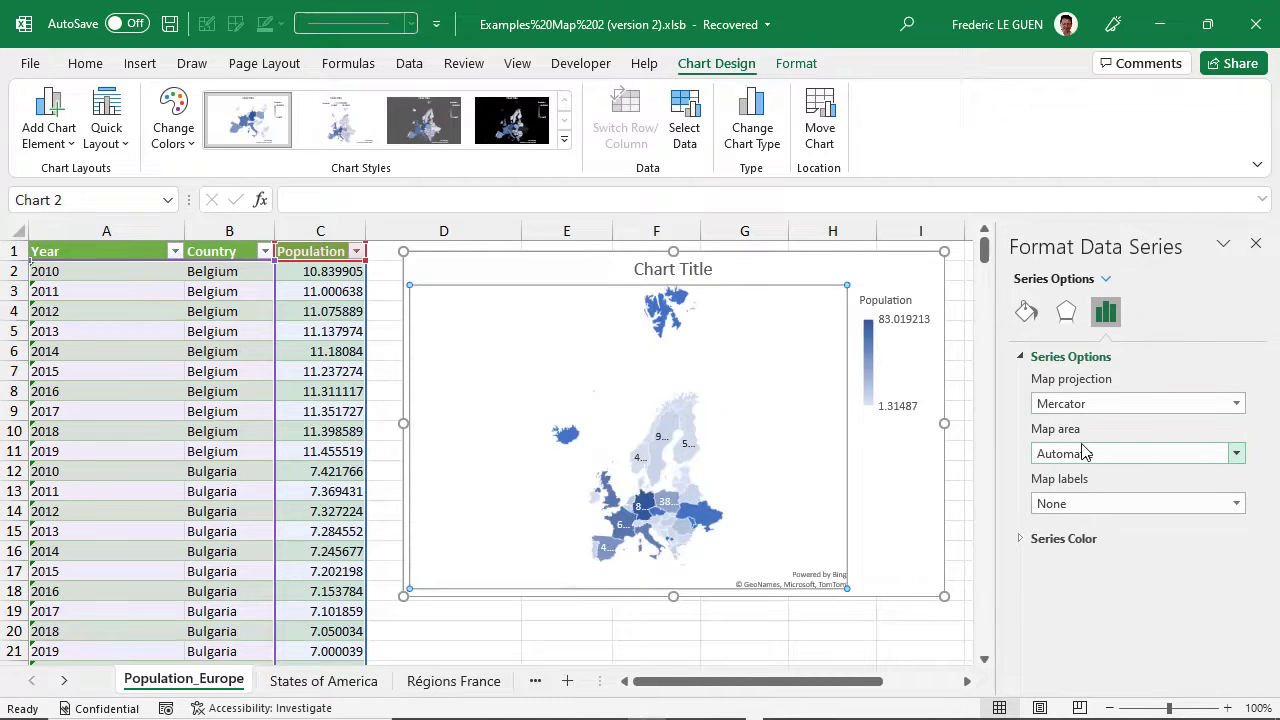
# - Try the Miller map projection and settle on Albers for the Population series
pyautogui.click(1085, 405)
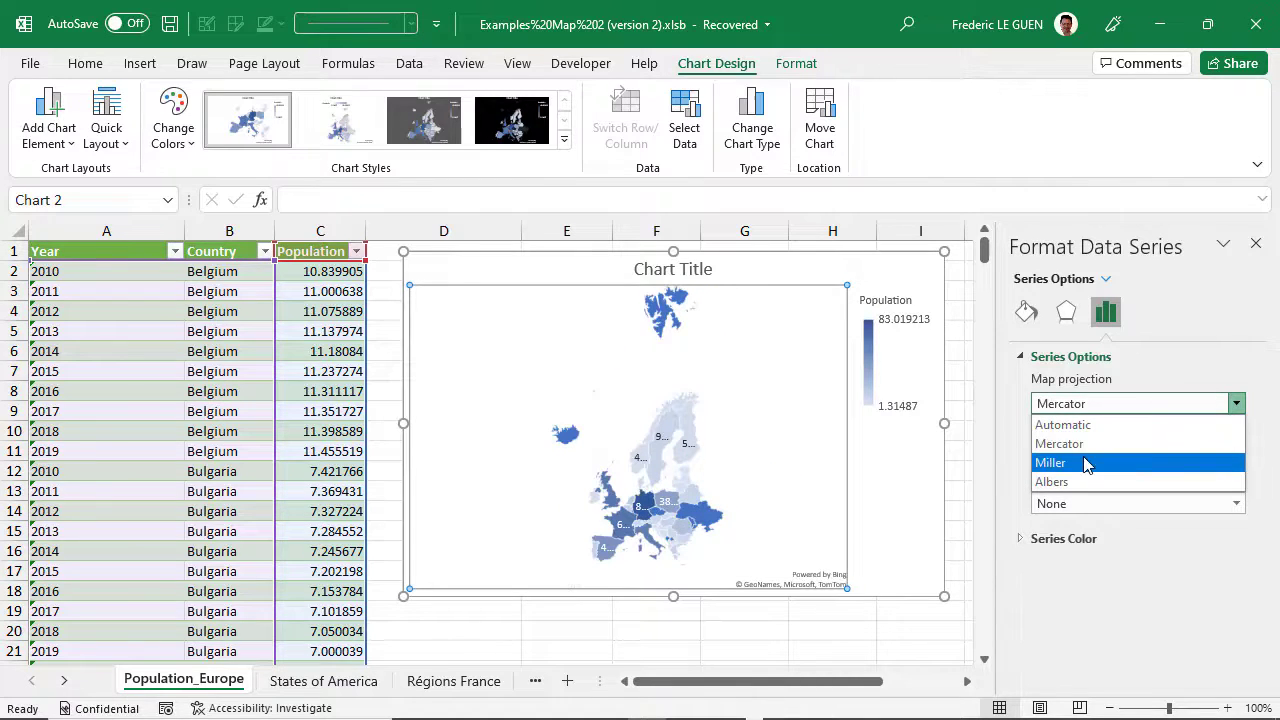
pyautogui.click(1087, 463)
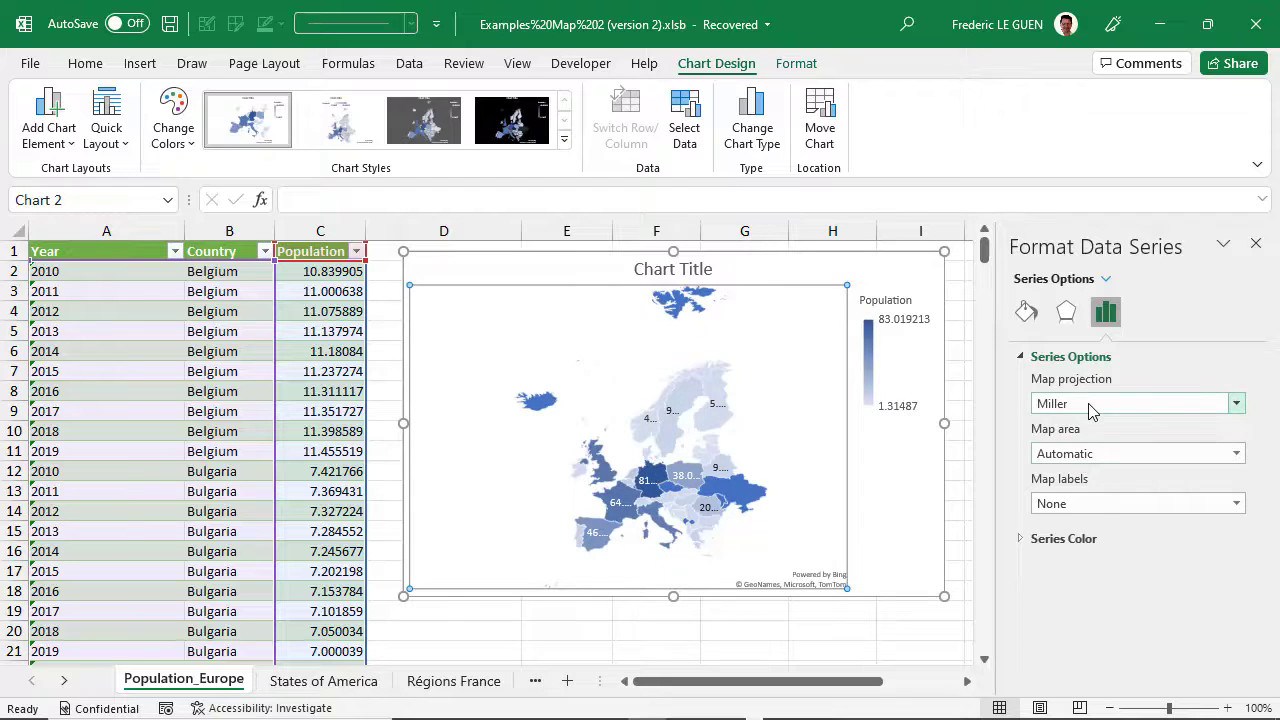
pyautogui.click(1090, 405)
pyautogui.click(1080, 484)
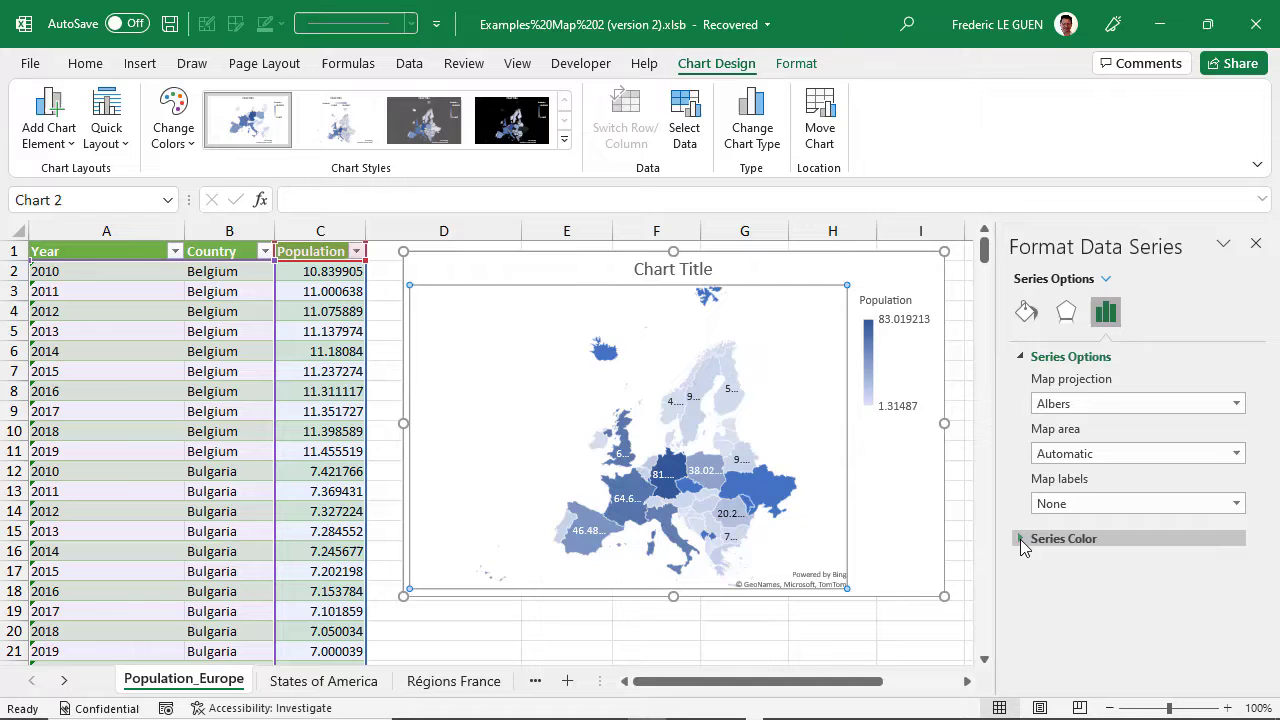
# - Show the series color settings in a wider pane and recolor the map with the Colorful palette that starts with green
pyautogui.click(1022, 540)
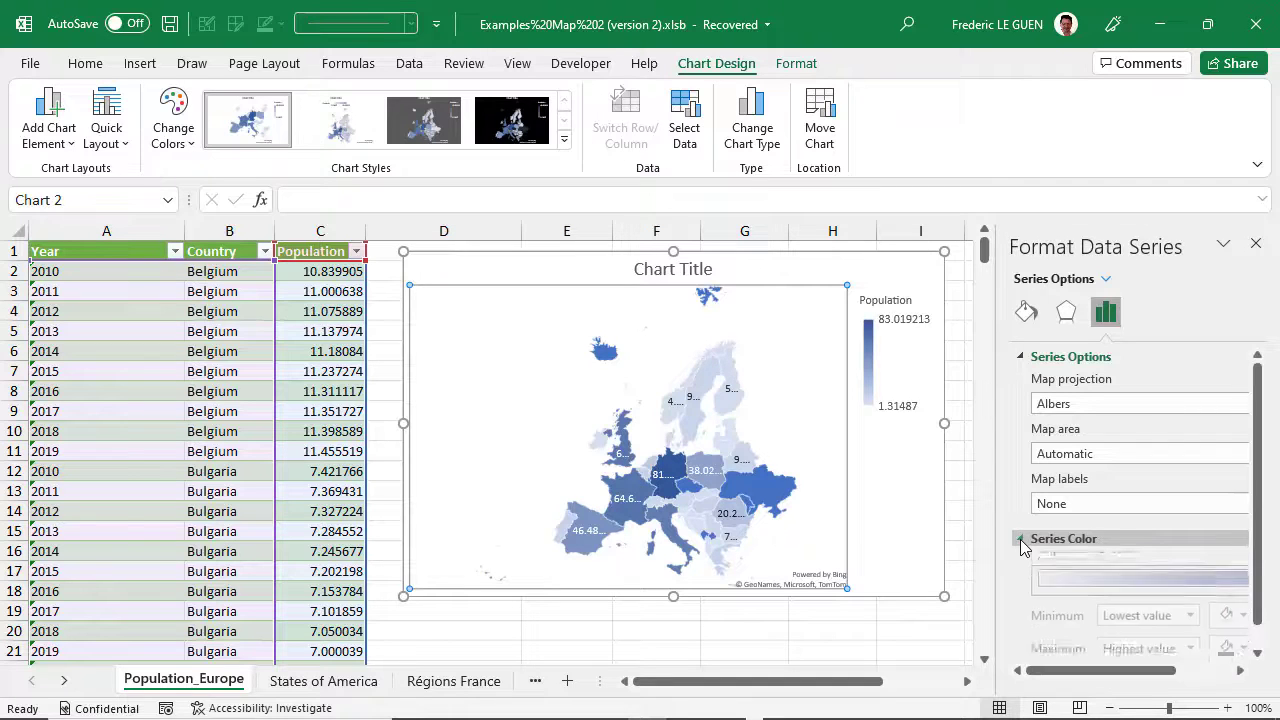
pyautogui.moveTo(1002, 563); pyautogui.dragTo(893, 562)
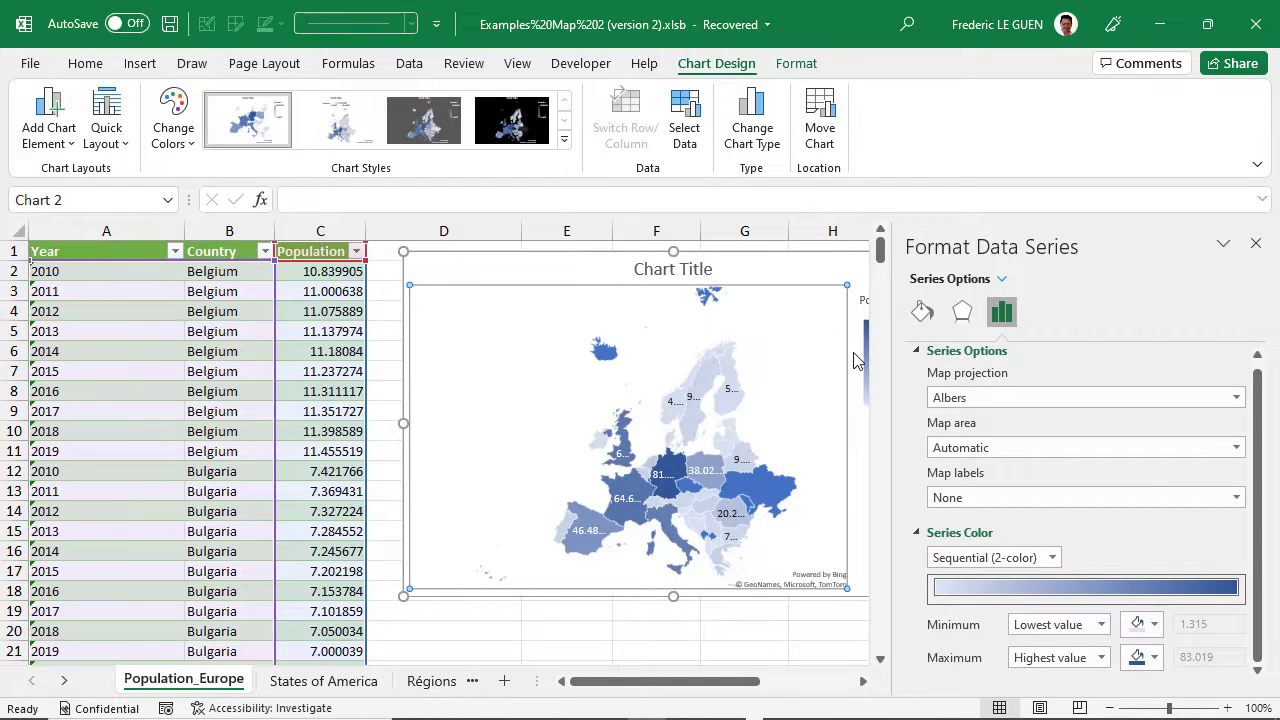
pyautogui.click(167, 143)
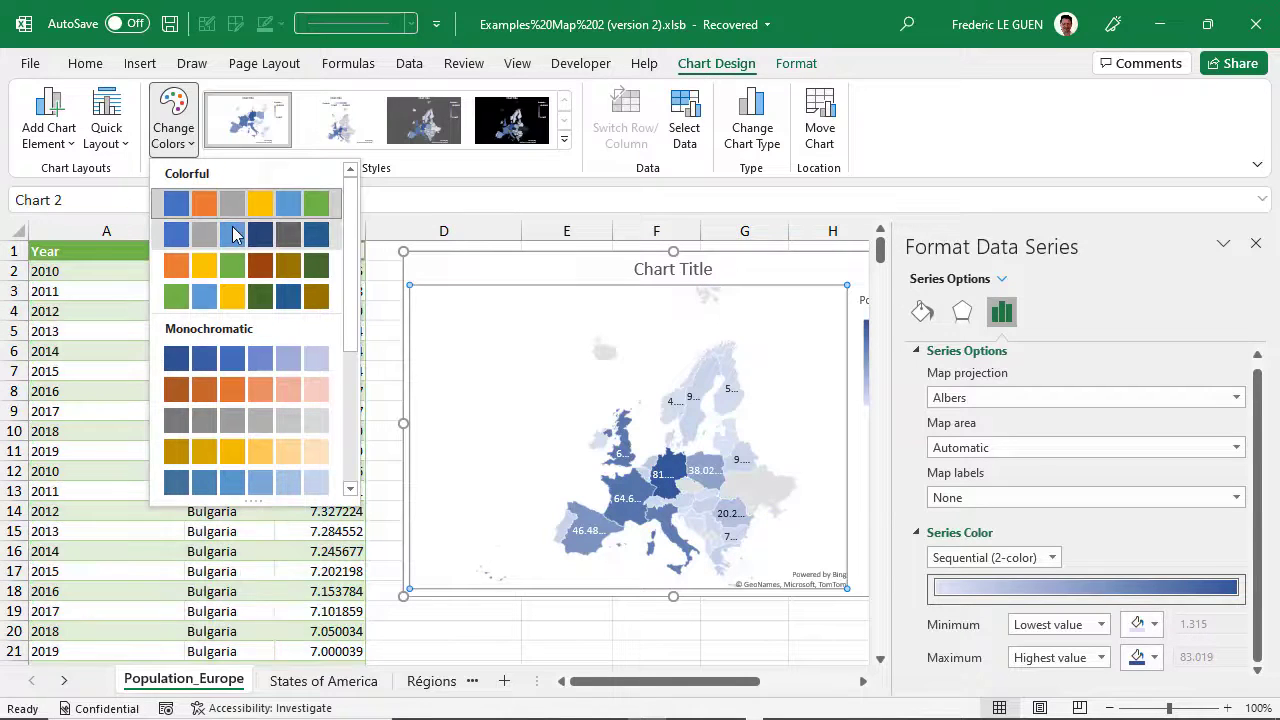
pyautogui.click(228, 250)
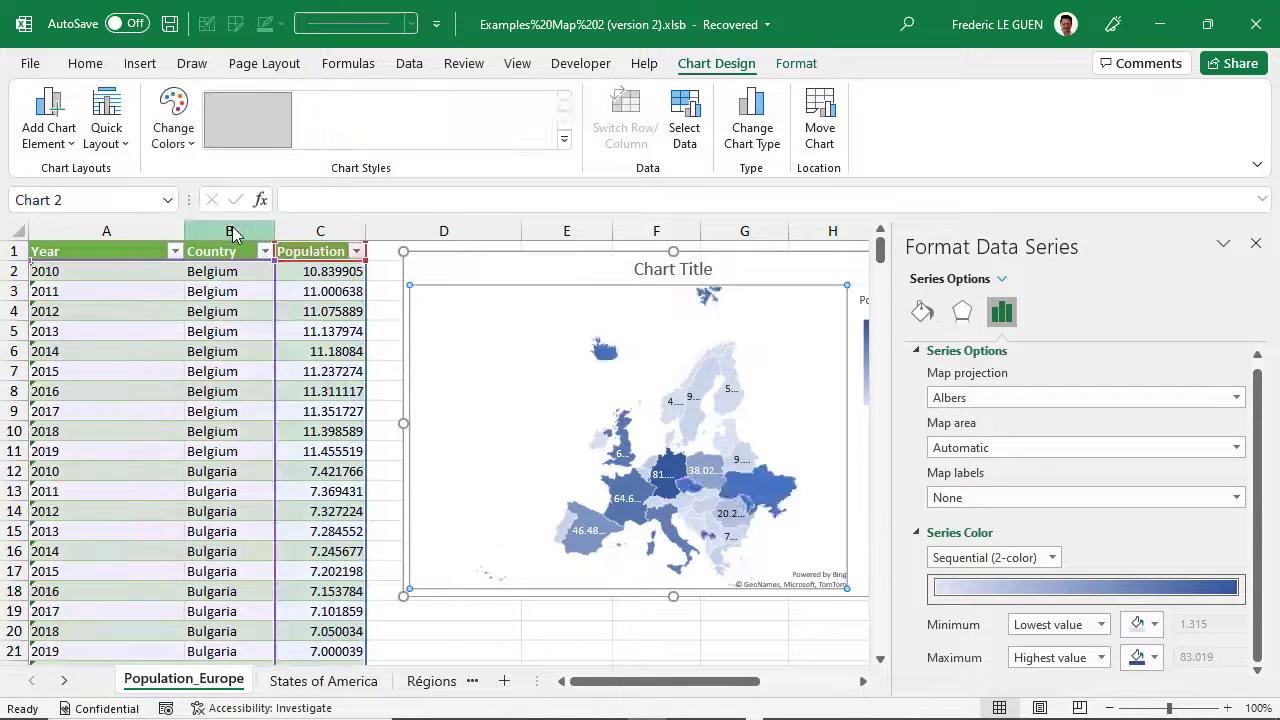
pyautogui.click(174, 124)
pyautogui.click(204, 300)
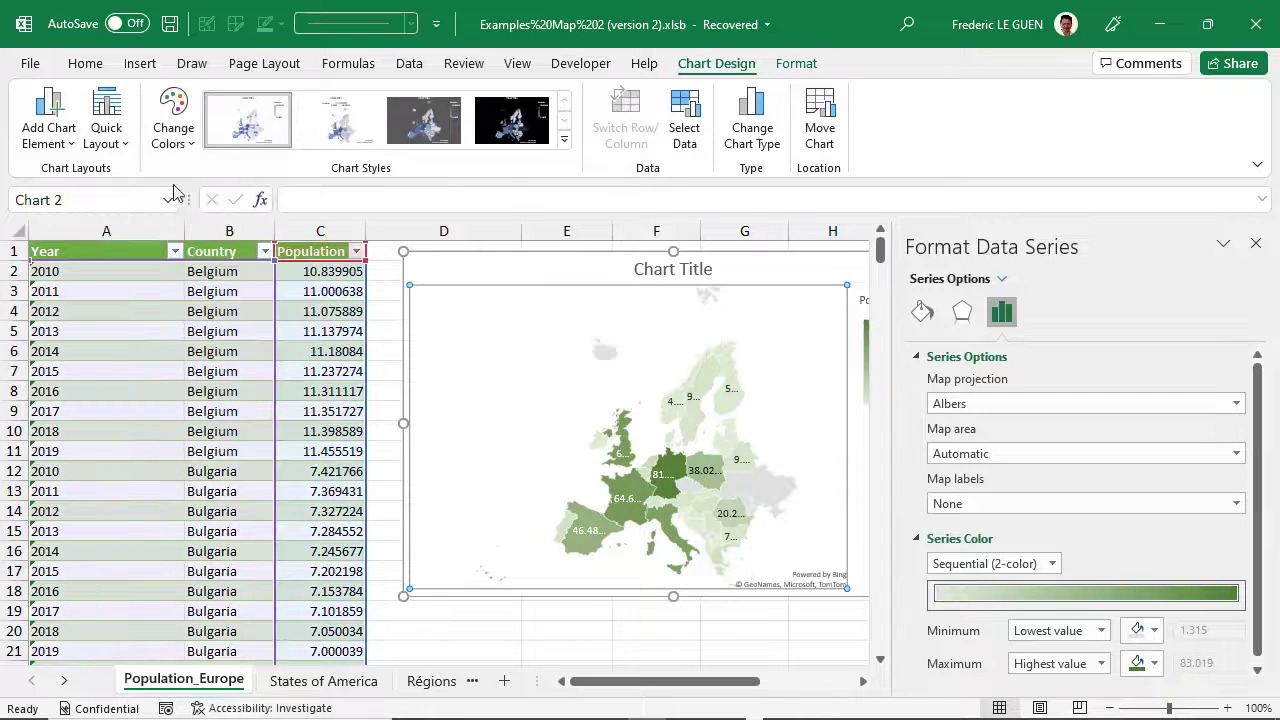
# - Recolor the European population map chart with the orange palette
pyautogui.click(170, 122)
pyautogui.click(196, 262)
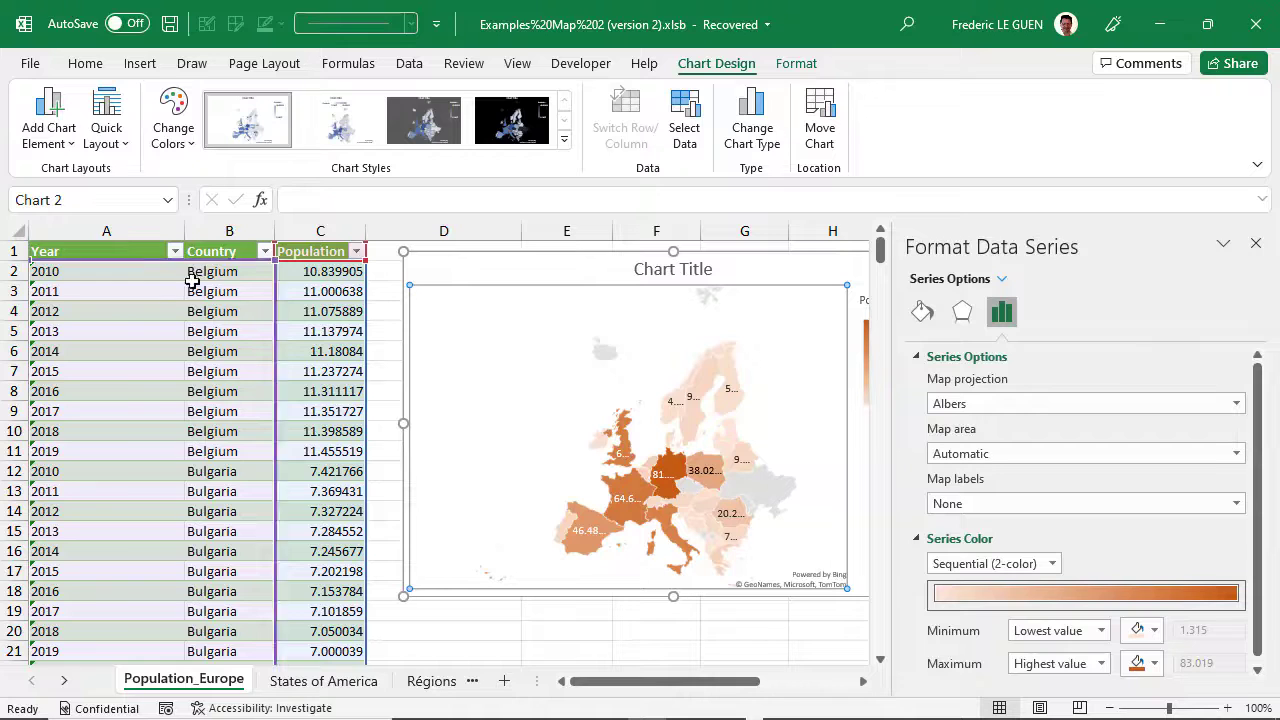
# - Insert a filled map chart of the full States and Population list on the States of America sheet, and move it beside the data
pyautogui.click(326, 683)
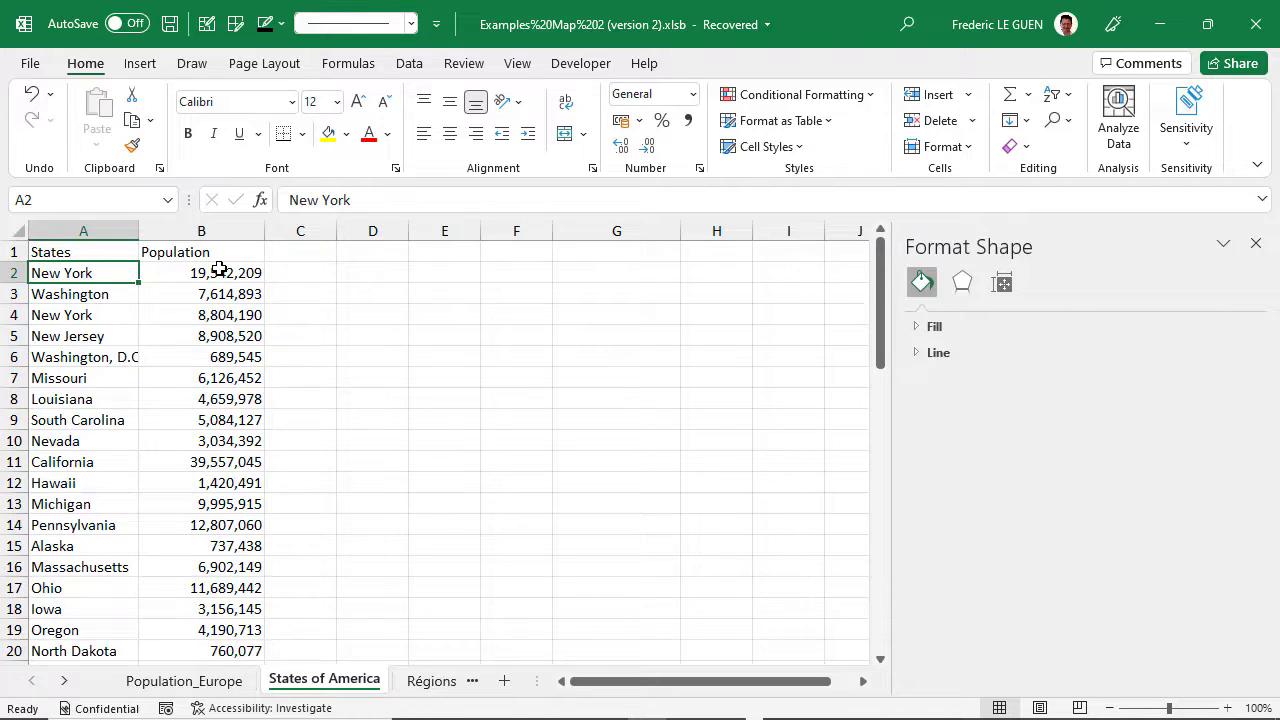
pyautogui.scroll(-13, 219, 269)
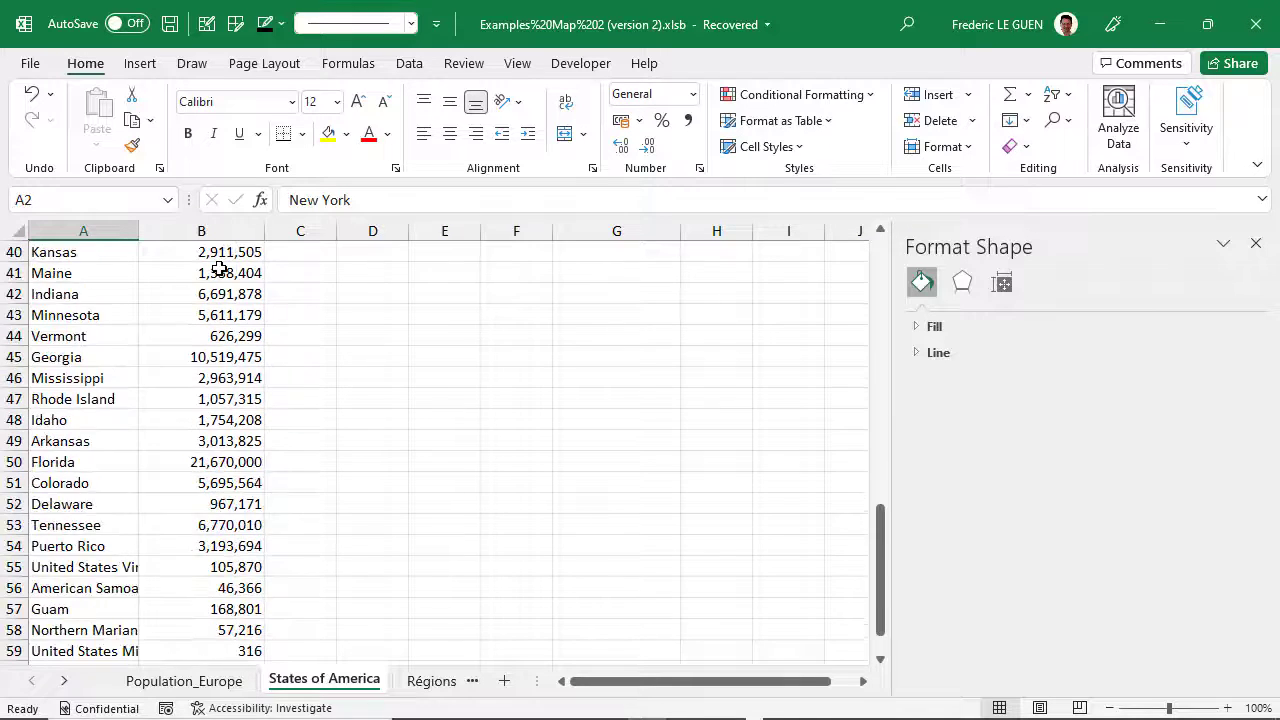
pyautogui.scroll(-4, 219, 269)
pyautogui.scroll(17, 219, 269)
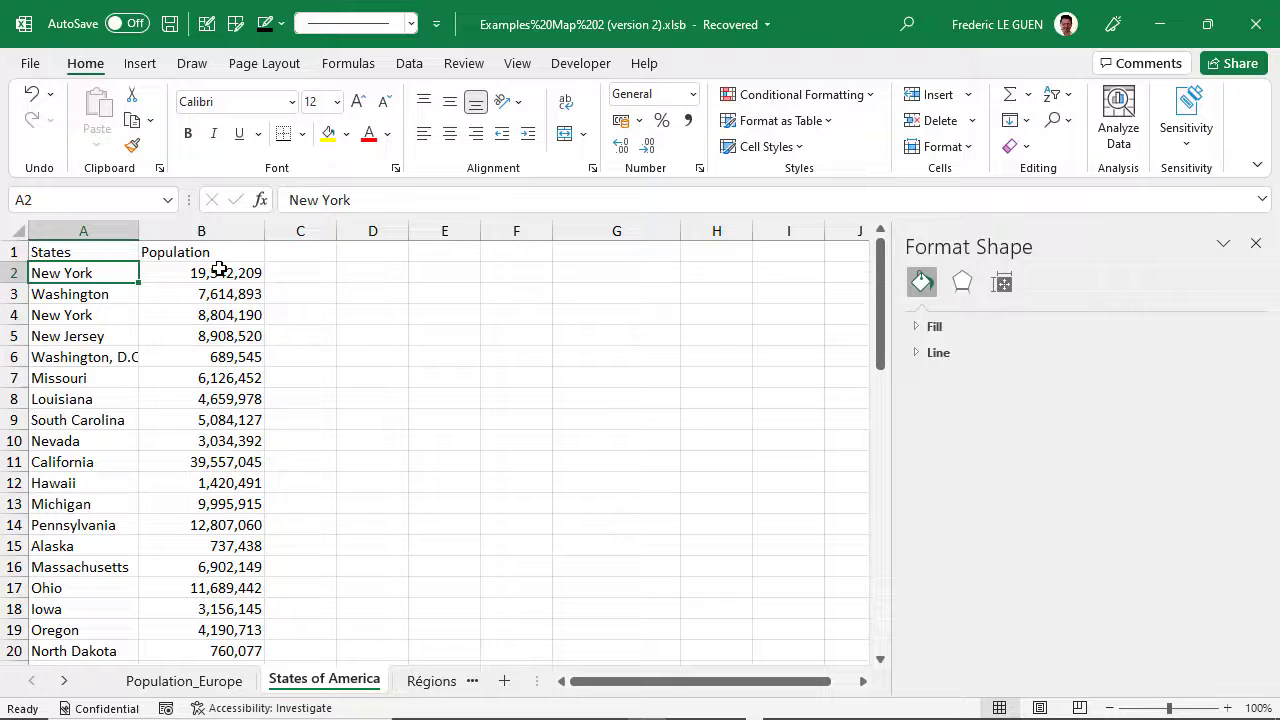
pyautogui.click(74, 252)
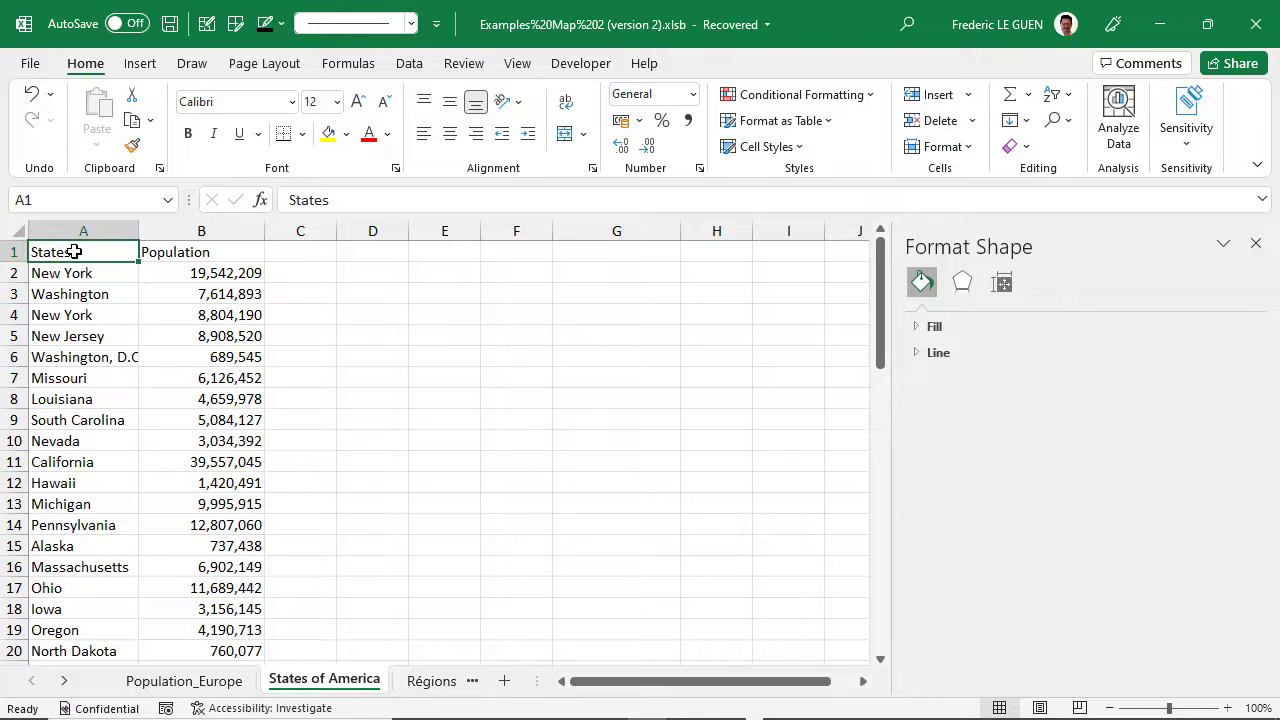
pyautogui.hotkey('ctrl', 'shift', 'End')
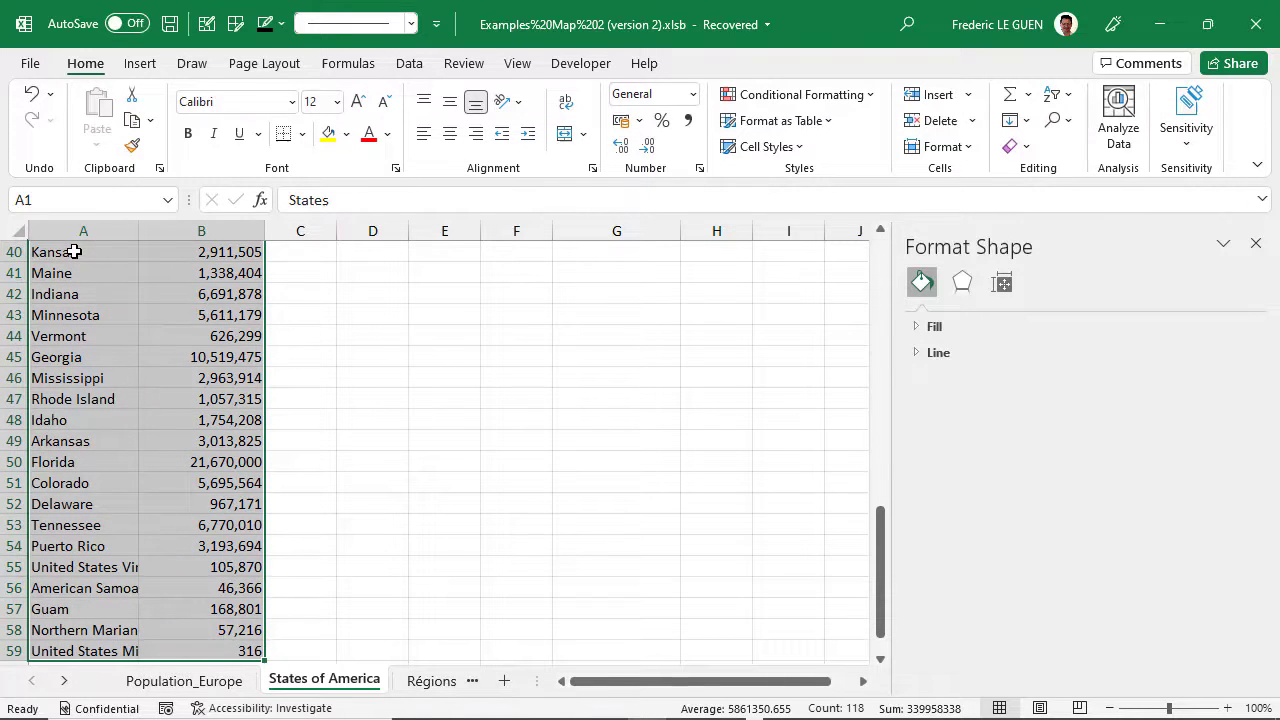
pyautogui.click(139, 64)
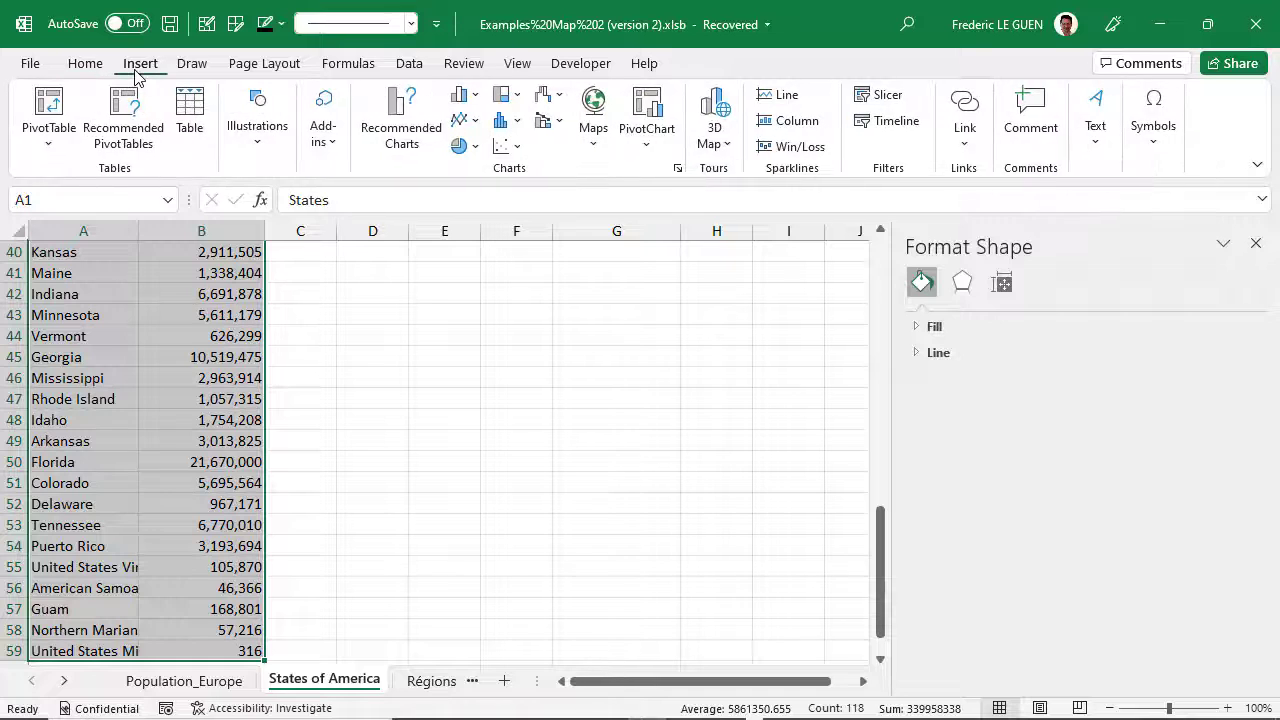
pyautogui.click(593, 110)
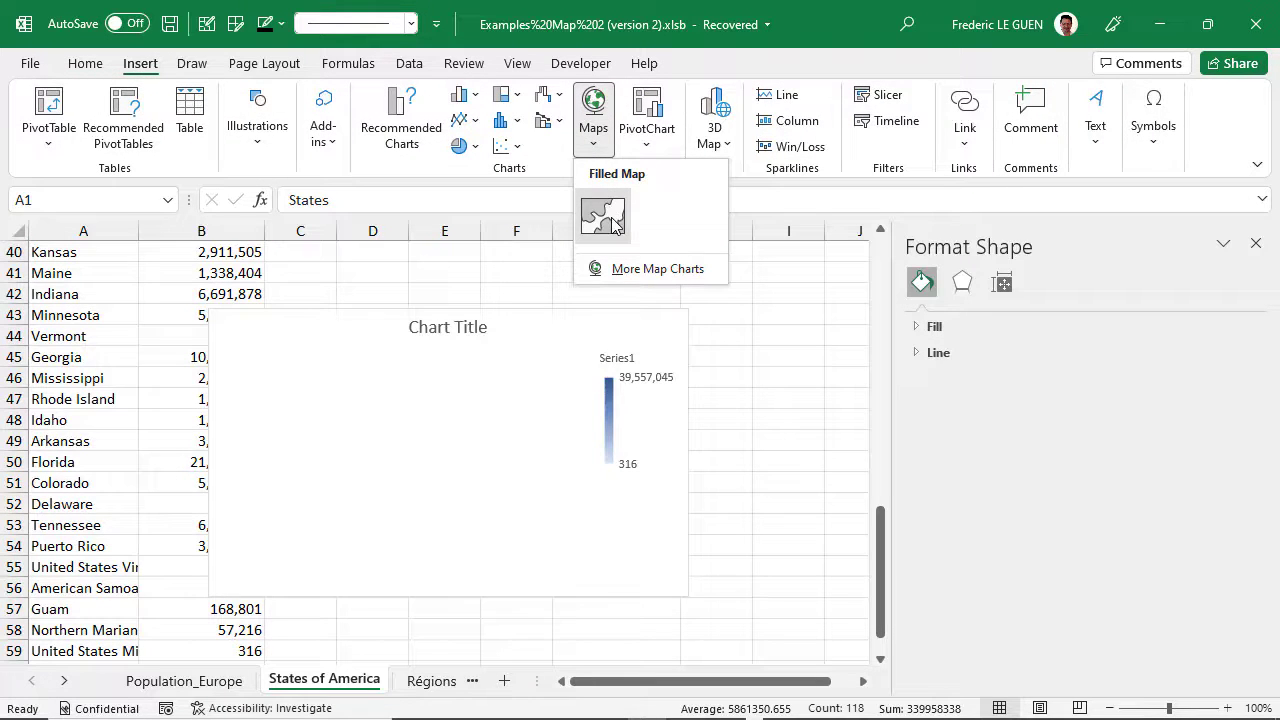
pyautogui.click(603, 216)
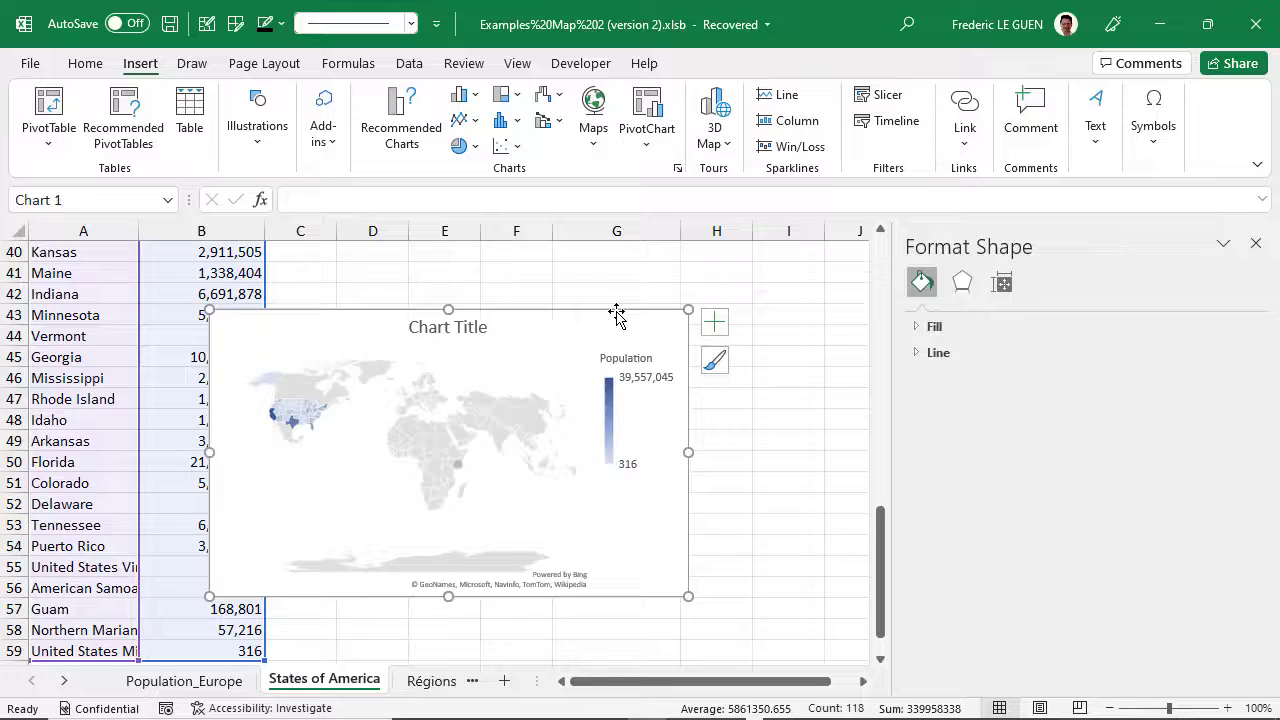
pyautogui.moveTo(616, 315); pyautogui.dragTo(766, 264)
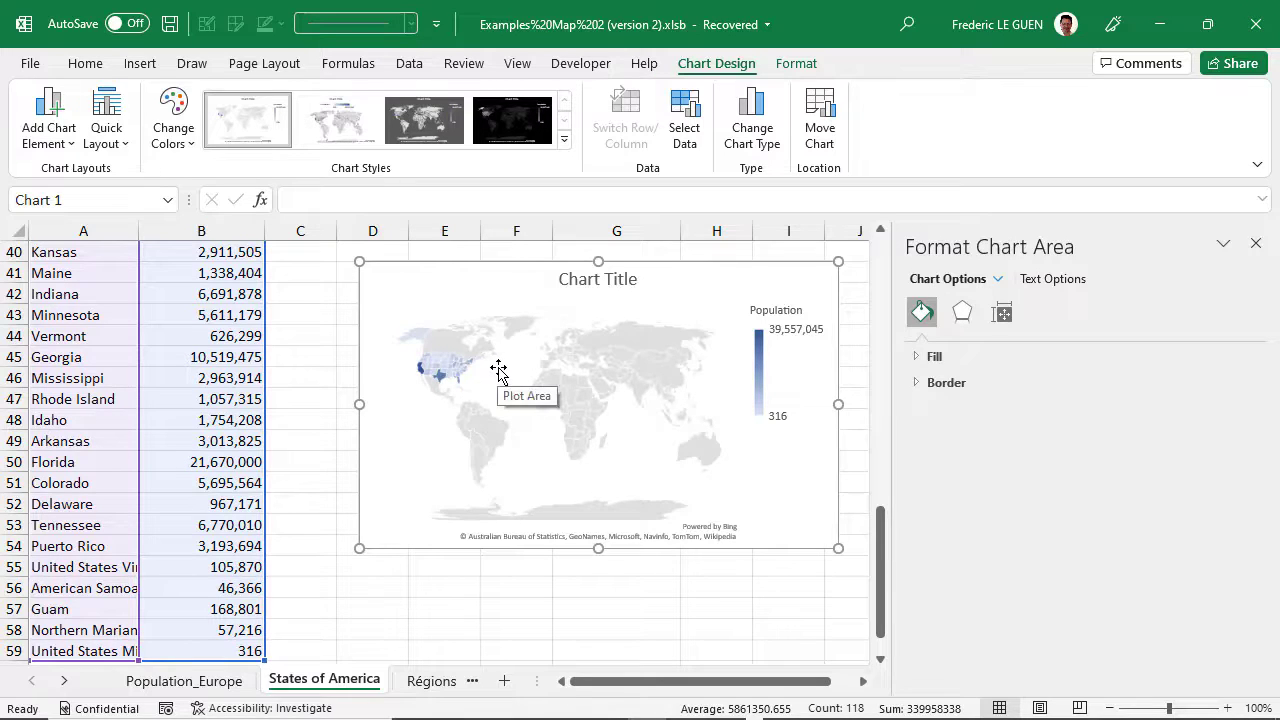
# - Set the map area of the Population series to Only regions with data
pyautogui.click(498, 371)
pyautogui.click(1018, 279)
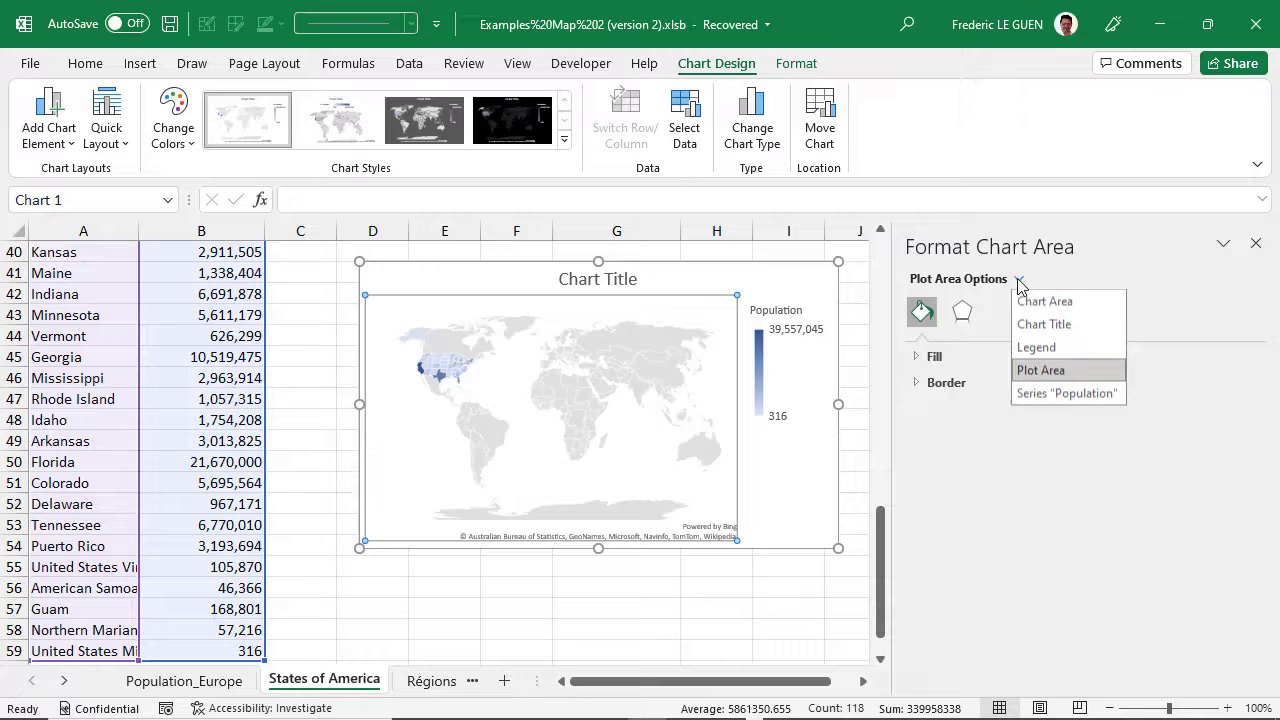
pyautogui.click(1046, 392)
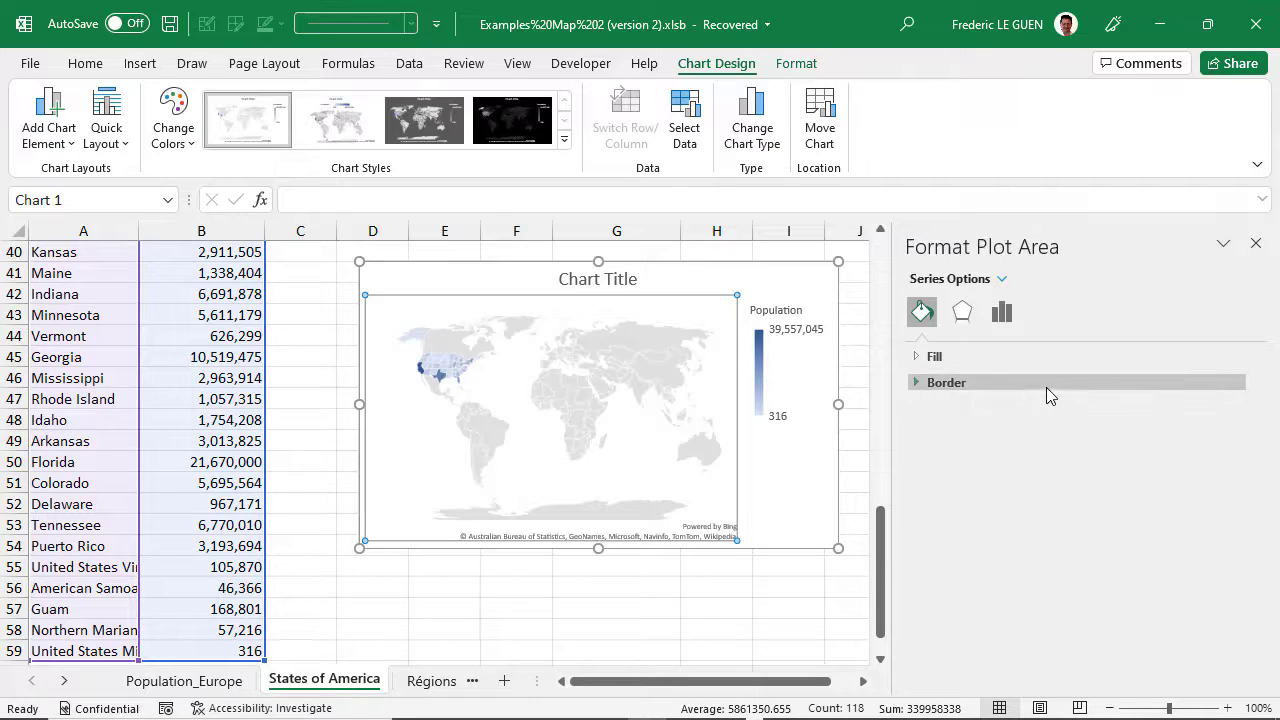
pyautogui.click(1001, 313)
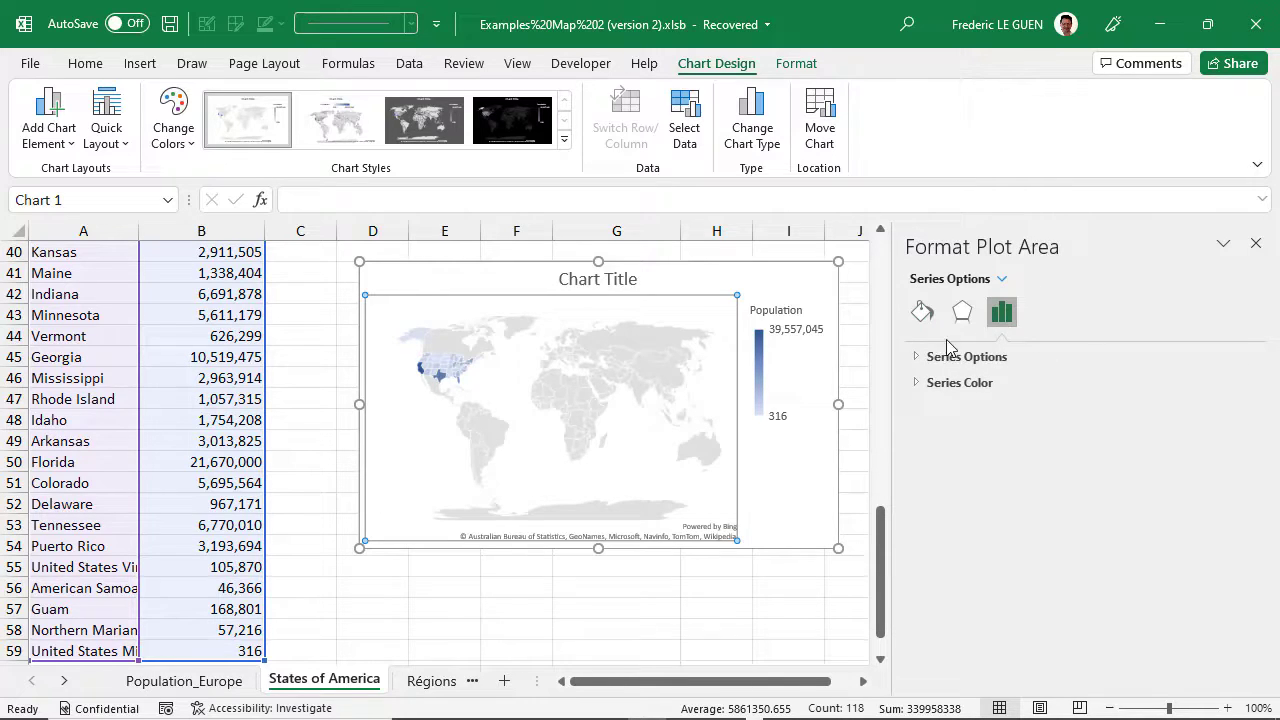
pyautogui.click(916, 360)
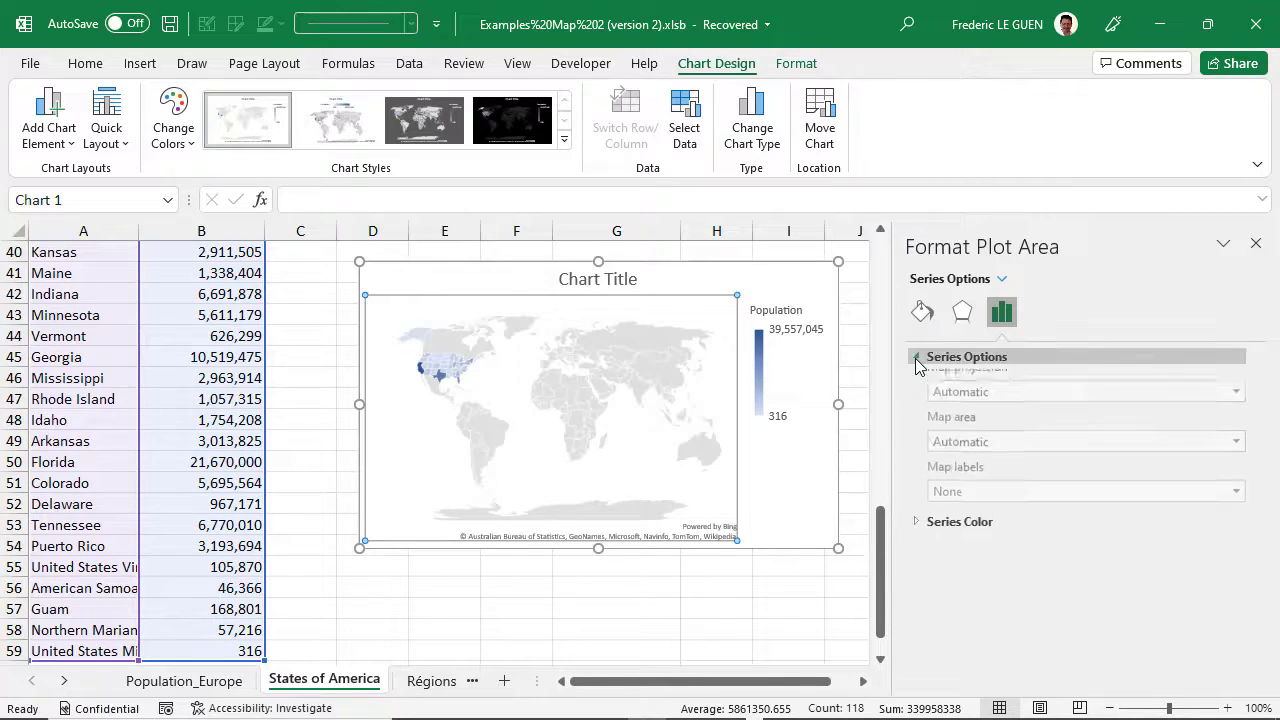
pyautogui.click(1005, 455)
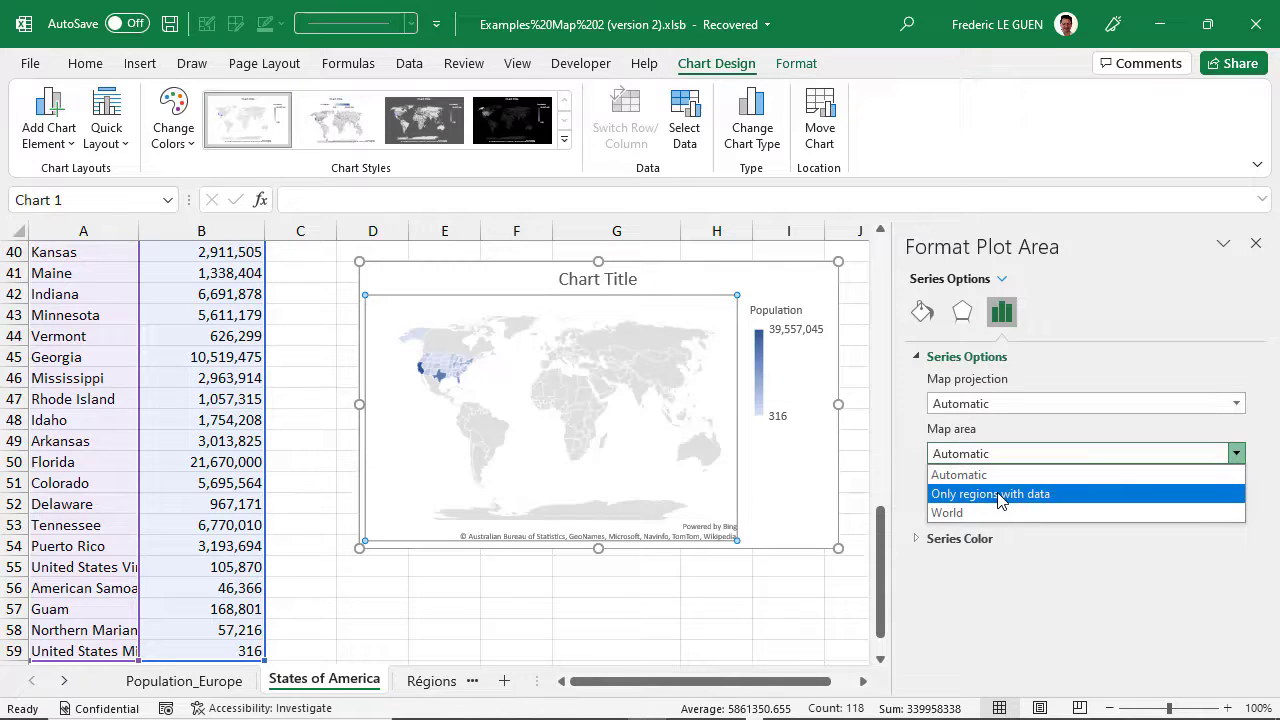
pyautogui.click(1003, 494)
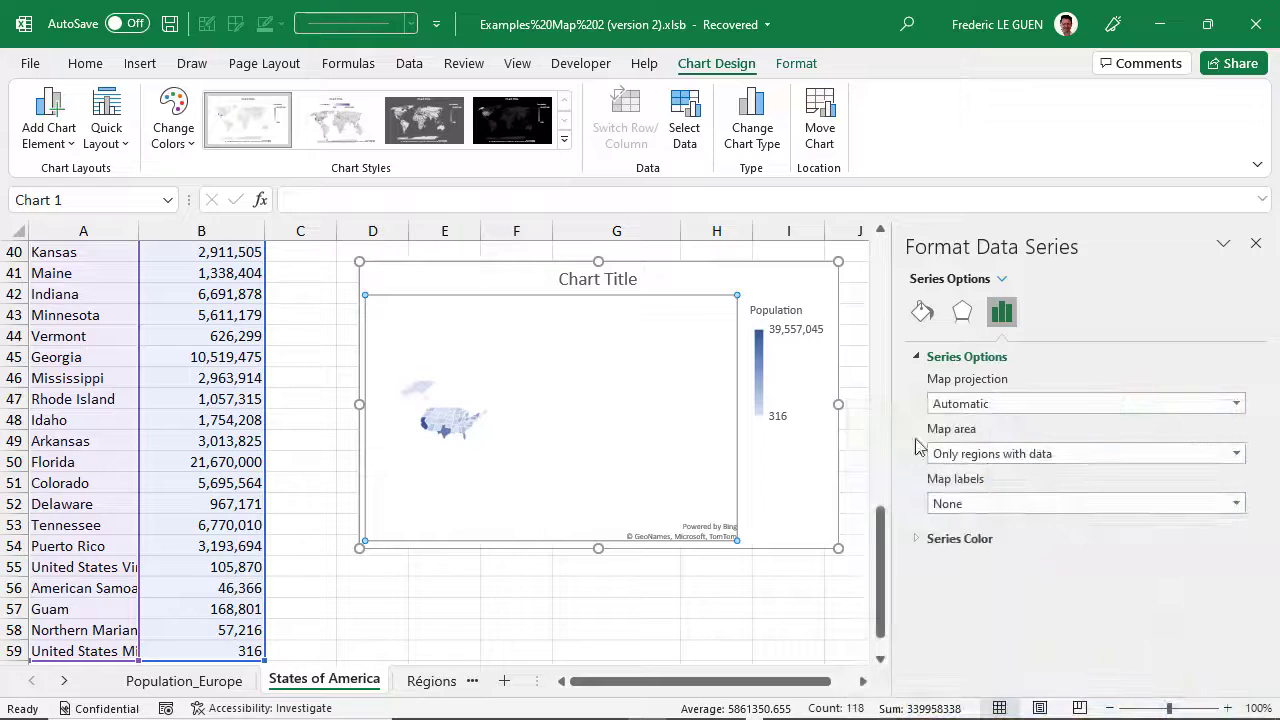
# - Clear the outlying territories and their populations from cells A55:B59
pyautogui.moveTo(61, 567); pyautogui.dragTo(212, 645)
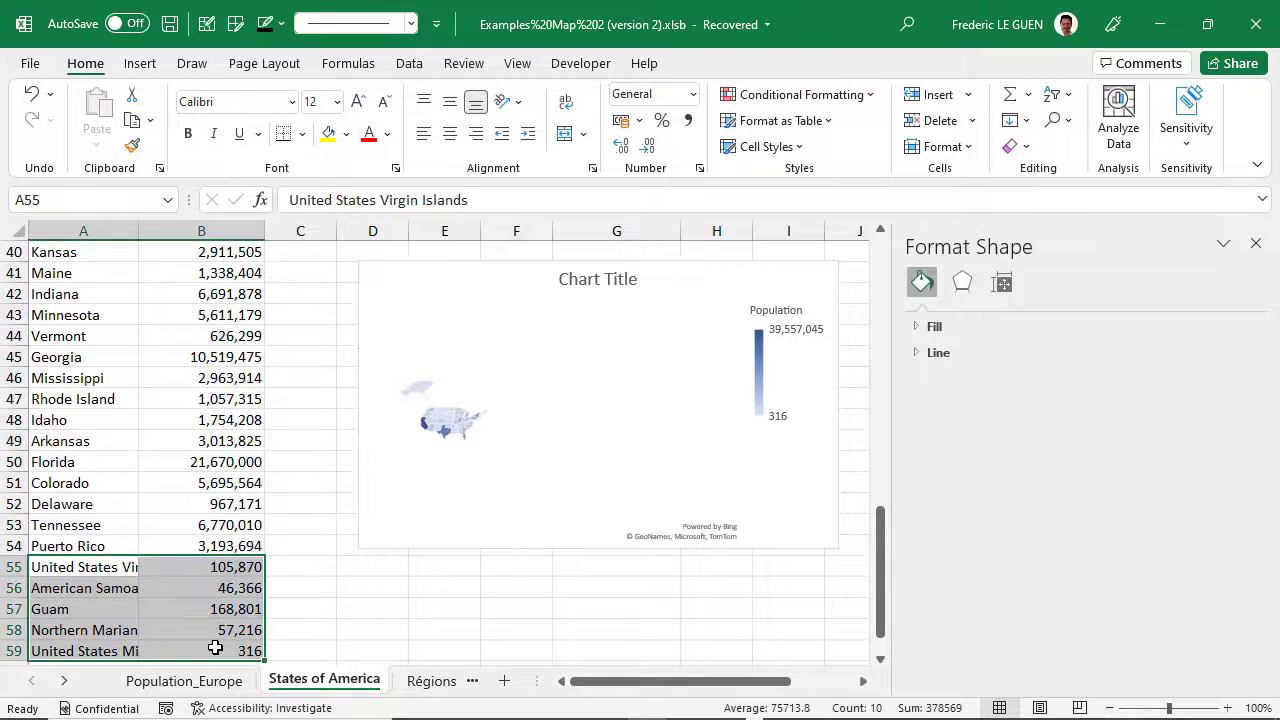
pyautogui.press('Delete')
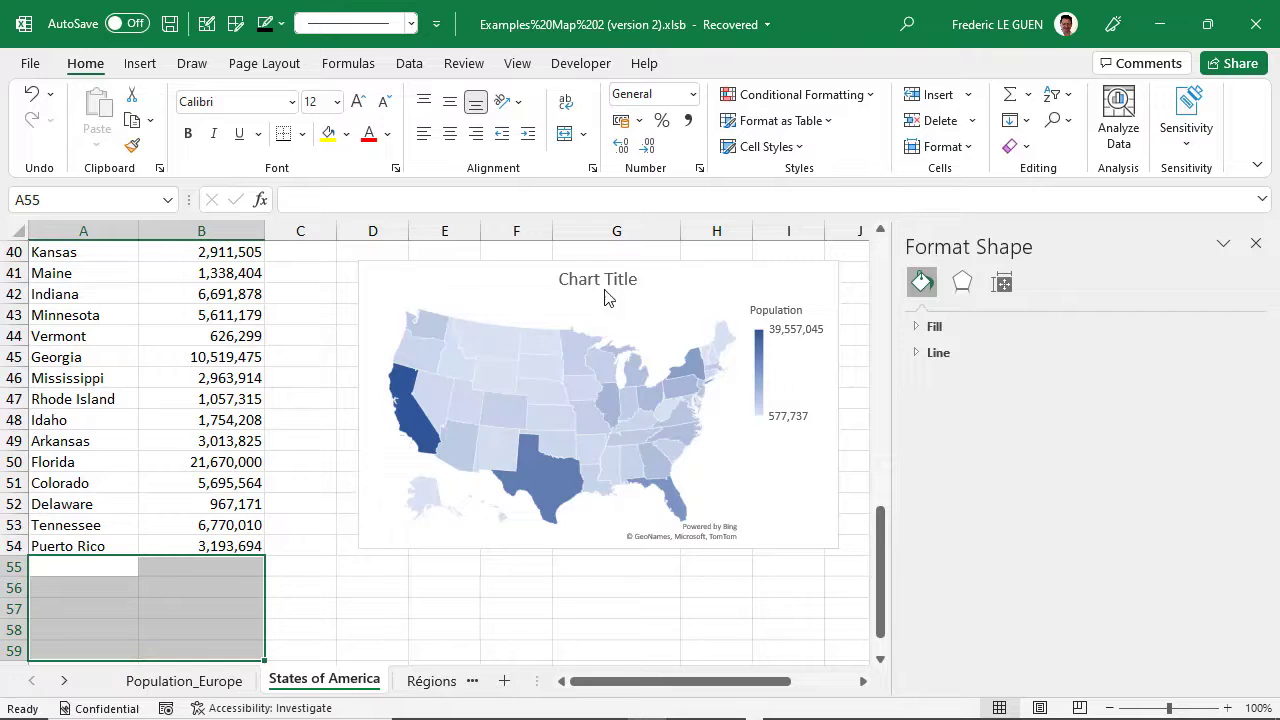
# - Shift the US map chart slightly and turn on its data labels
pyautogui.click(817, 296)
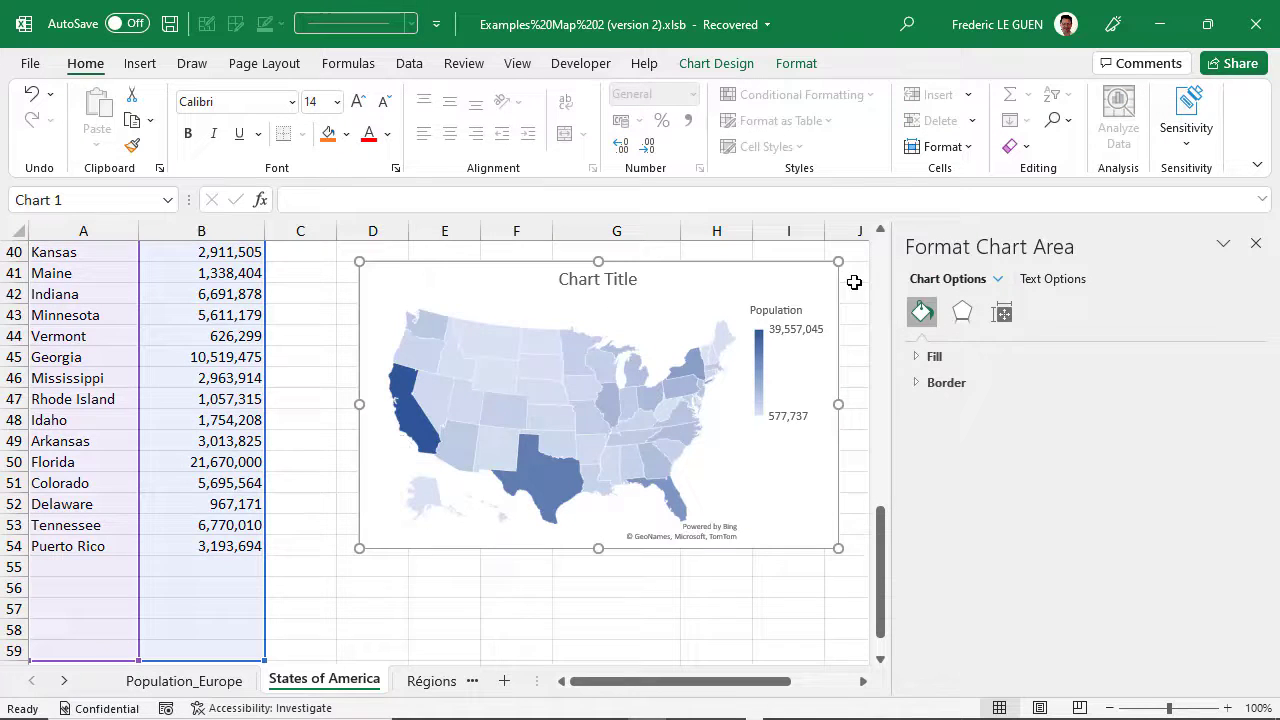
pyautogui.moveTo(806, 272); pyautogui.dragTo(786, 277)
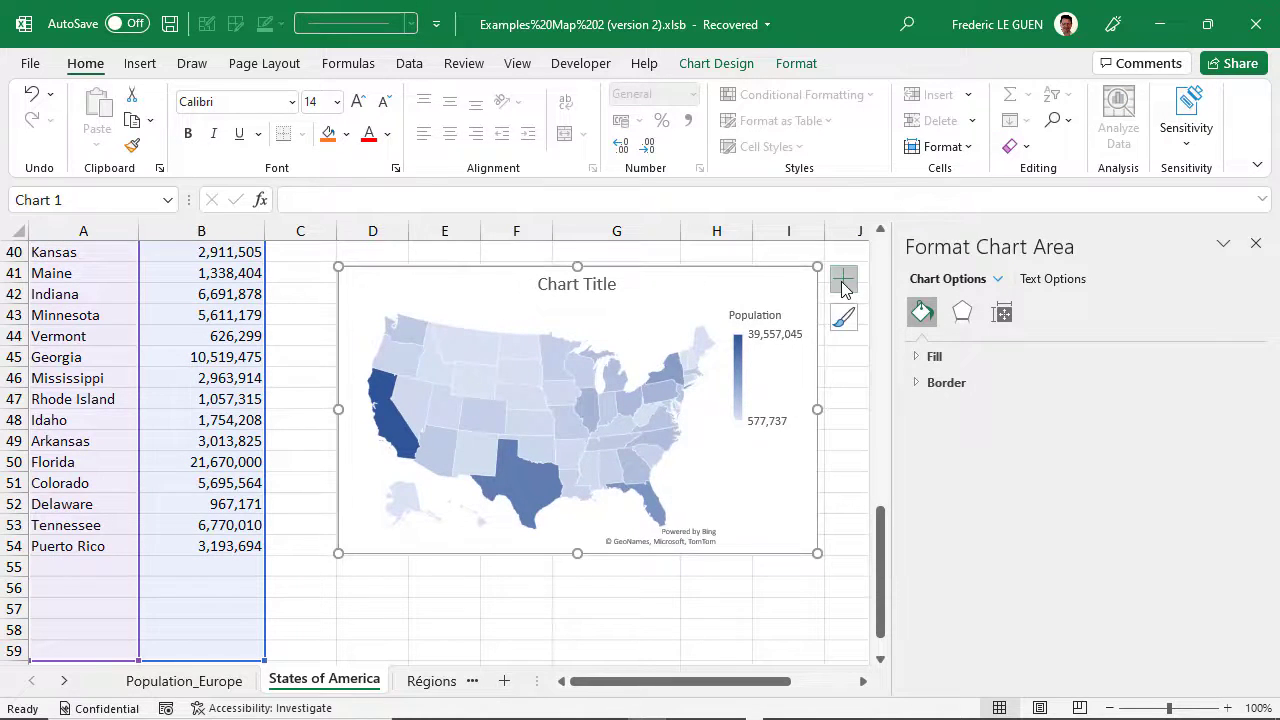
pyautogui.click(843, 279)
pyautogui.click(892, 323)
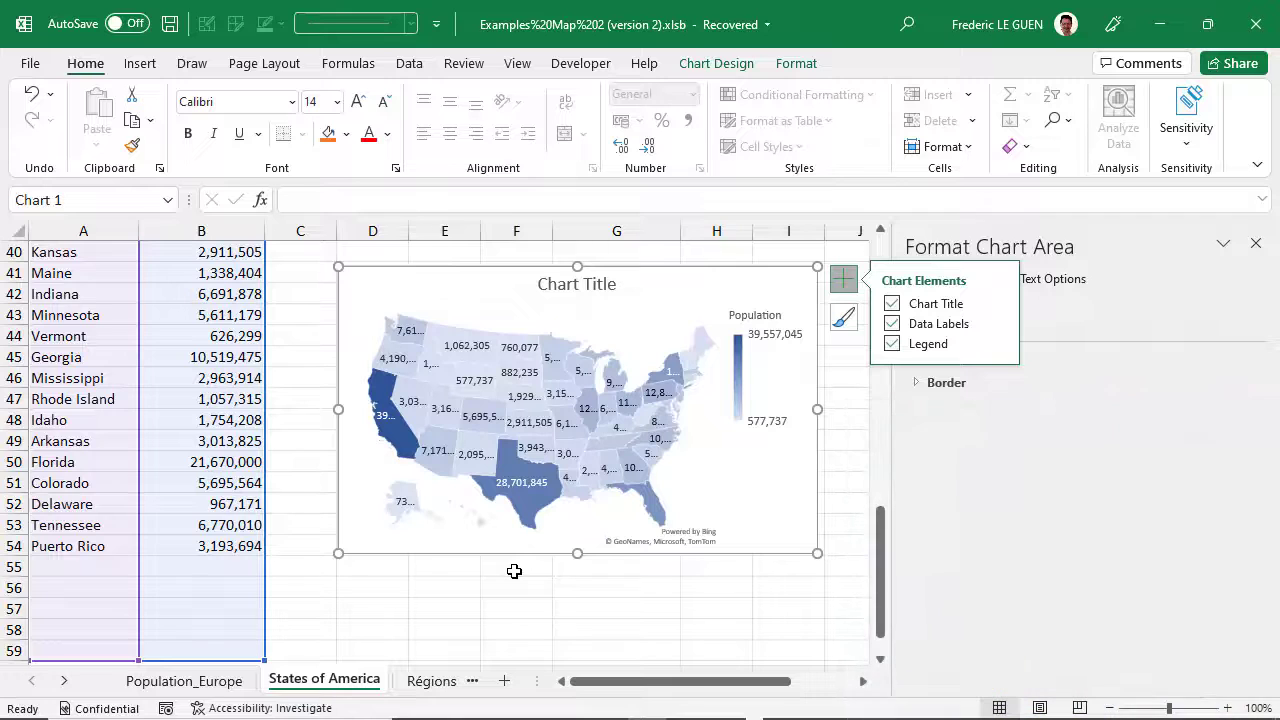
# - Try a filled map chart of the whole Région and Valeur table on the Régions France sheet, closing the formatting pane and moving the chart beside the table
pyautogui.click(430, 680)
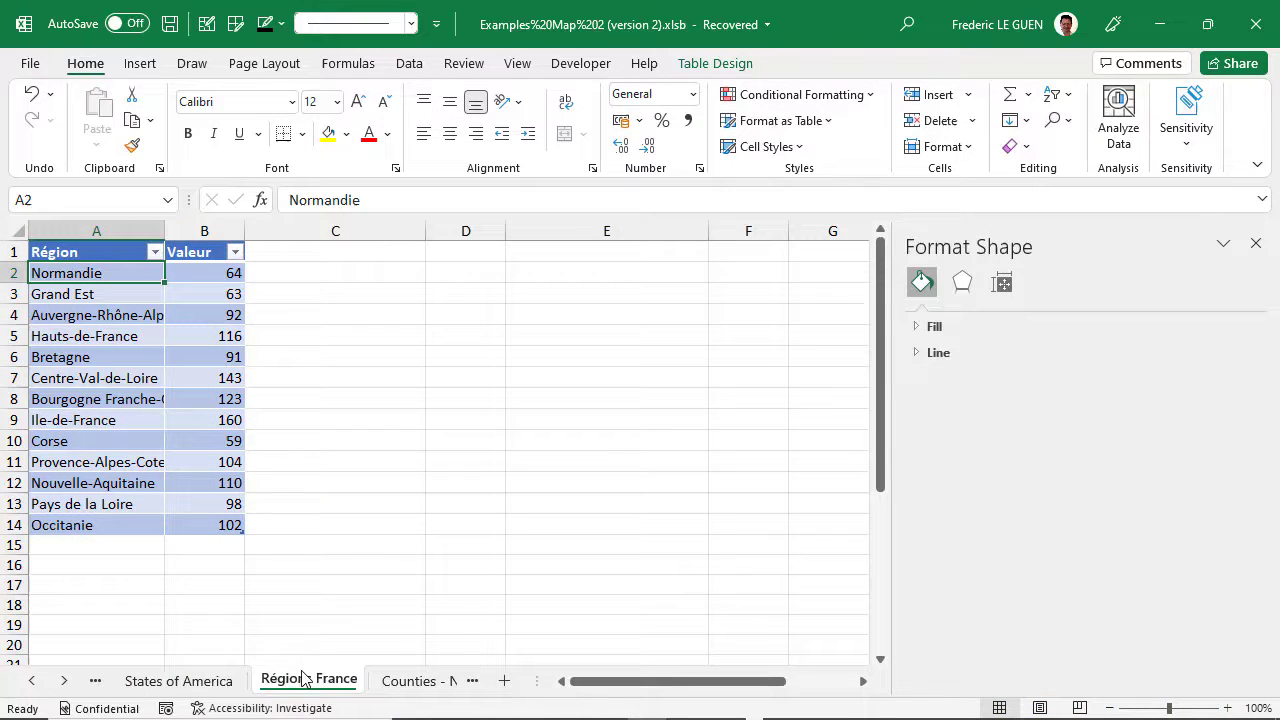
pyautogui.click(37, 236)
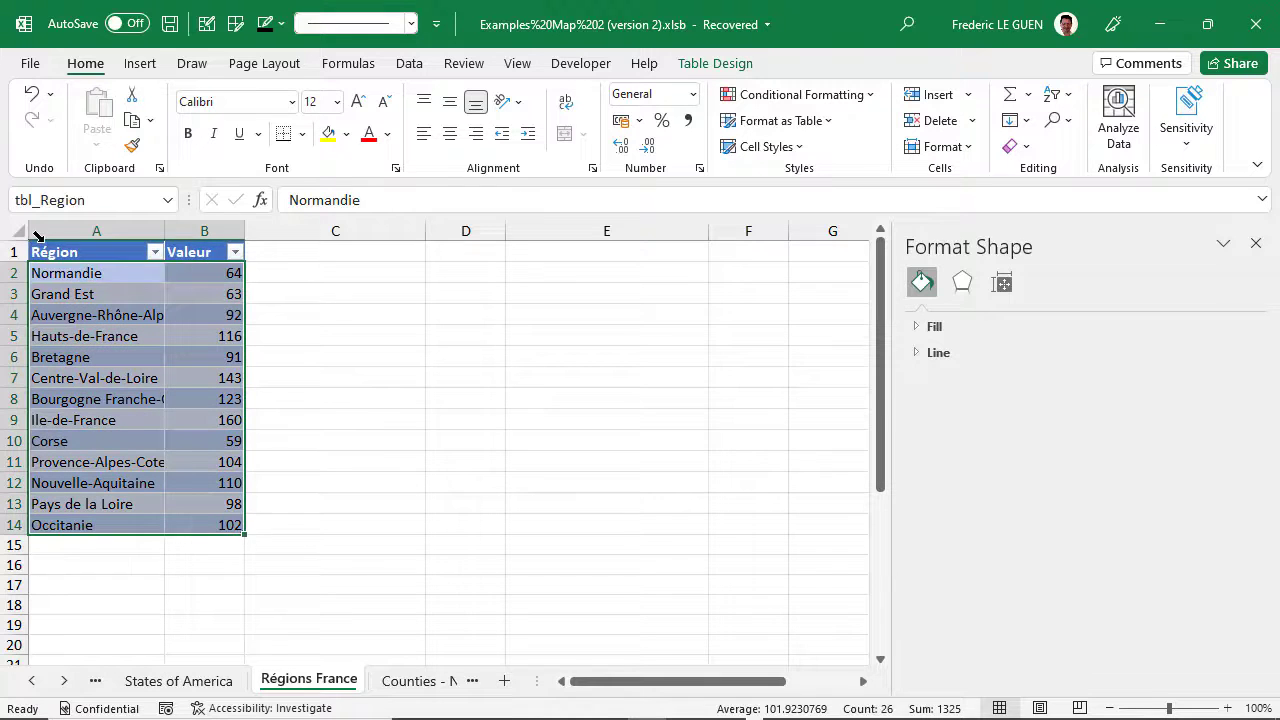
pyautogui.click(37, 236)
pyautogui.click(141, 64)
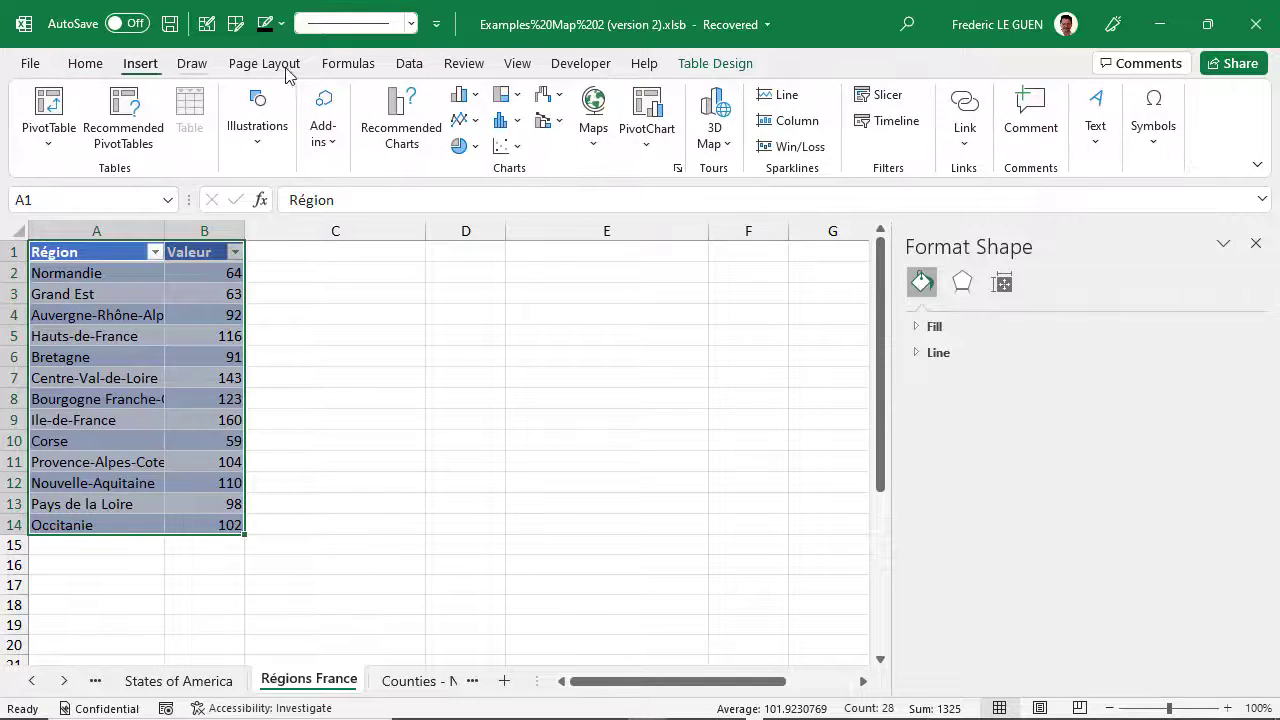
pyautogui.click(596, 113)
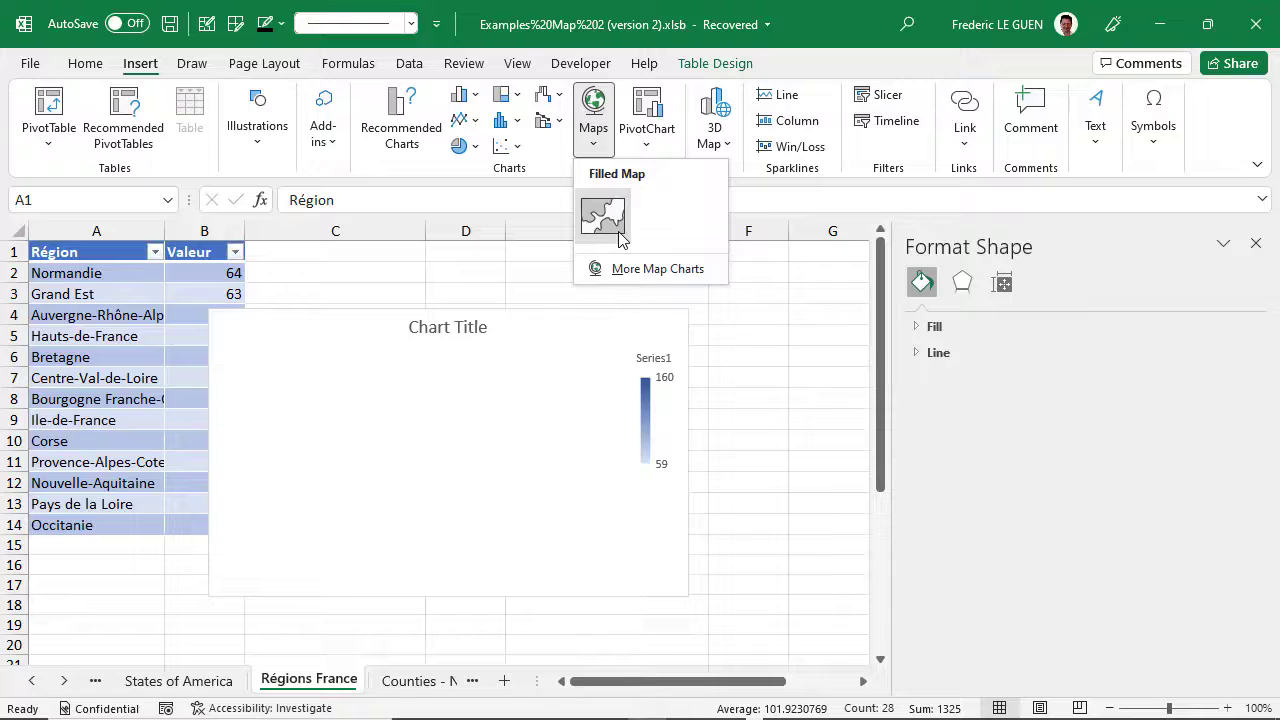
pyautogui.click(618, 238)
pyautogui.click(1256, 243)
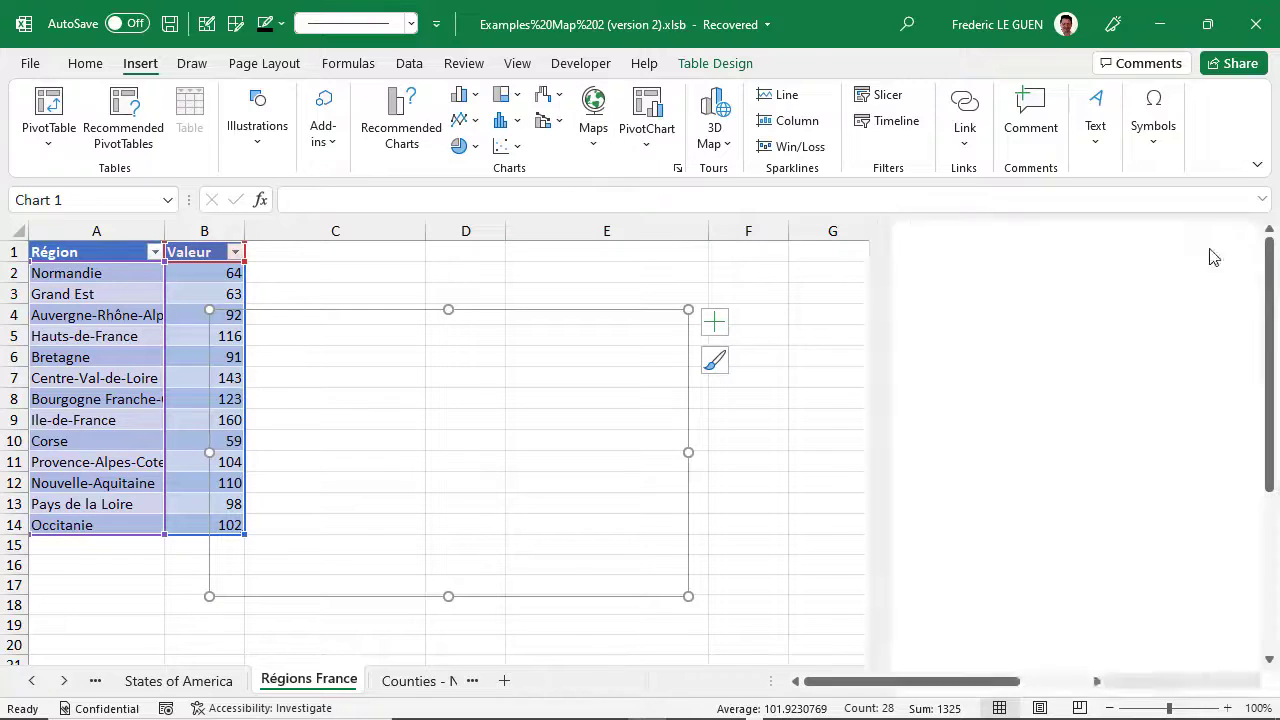
pyautogui.moveTo(600, 320); pyautogui.dragTo(724, 300)
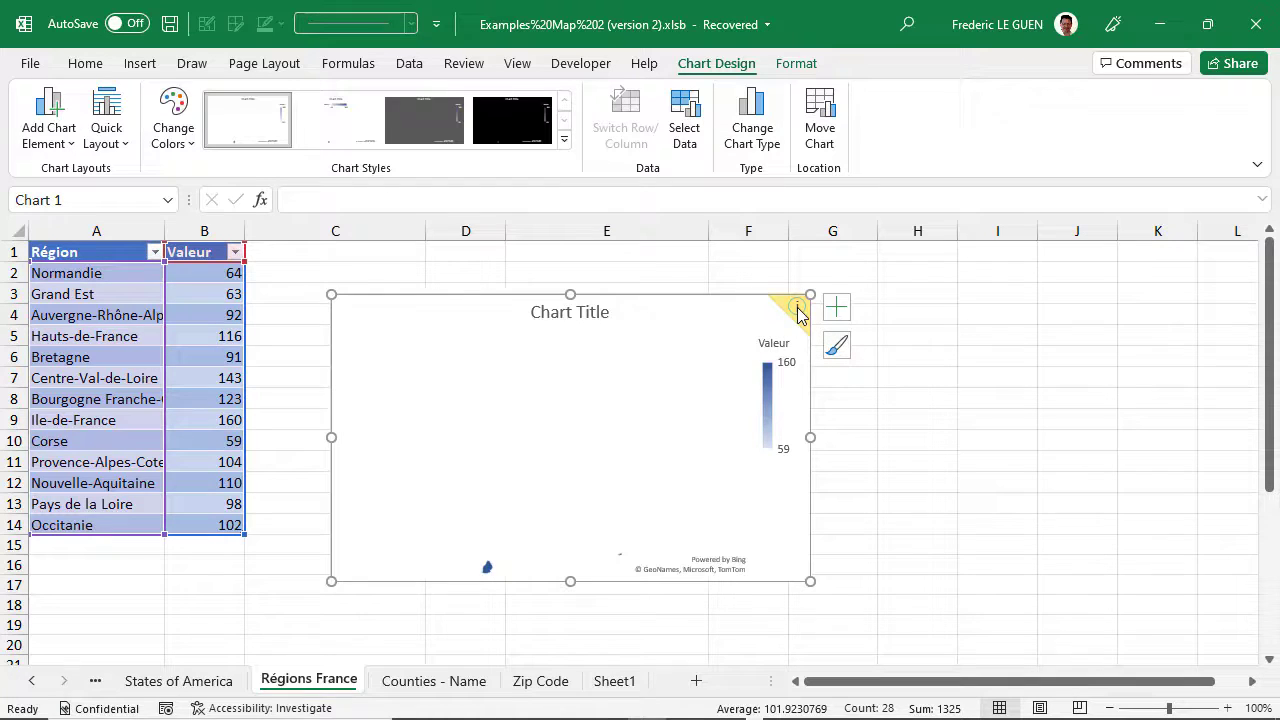
# - Read the warning on the French regions map chart and delete the chart
pyautogui.moveTo(798, 314)
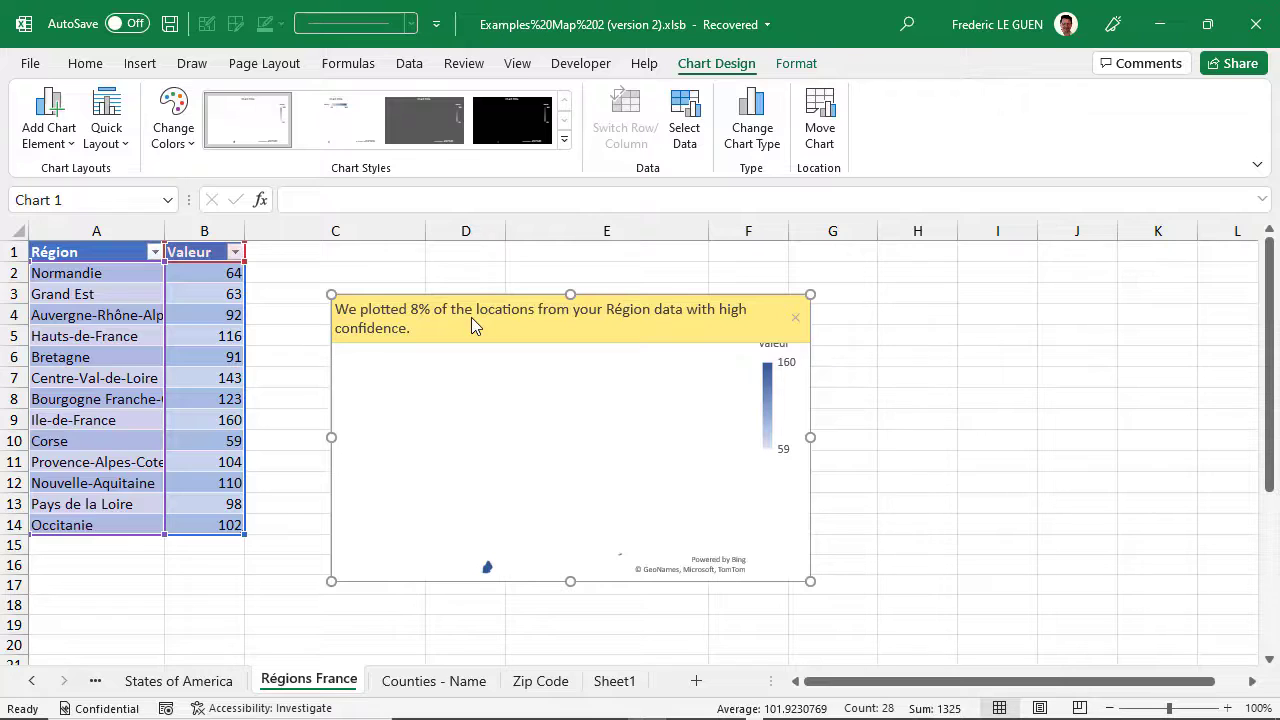
pyautogui.press('Delete')
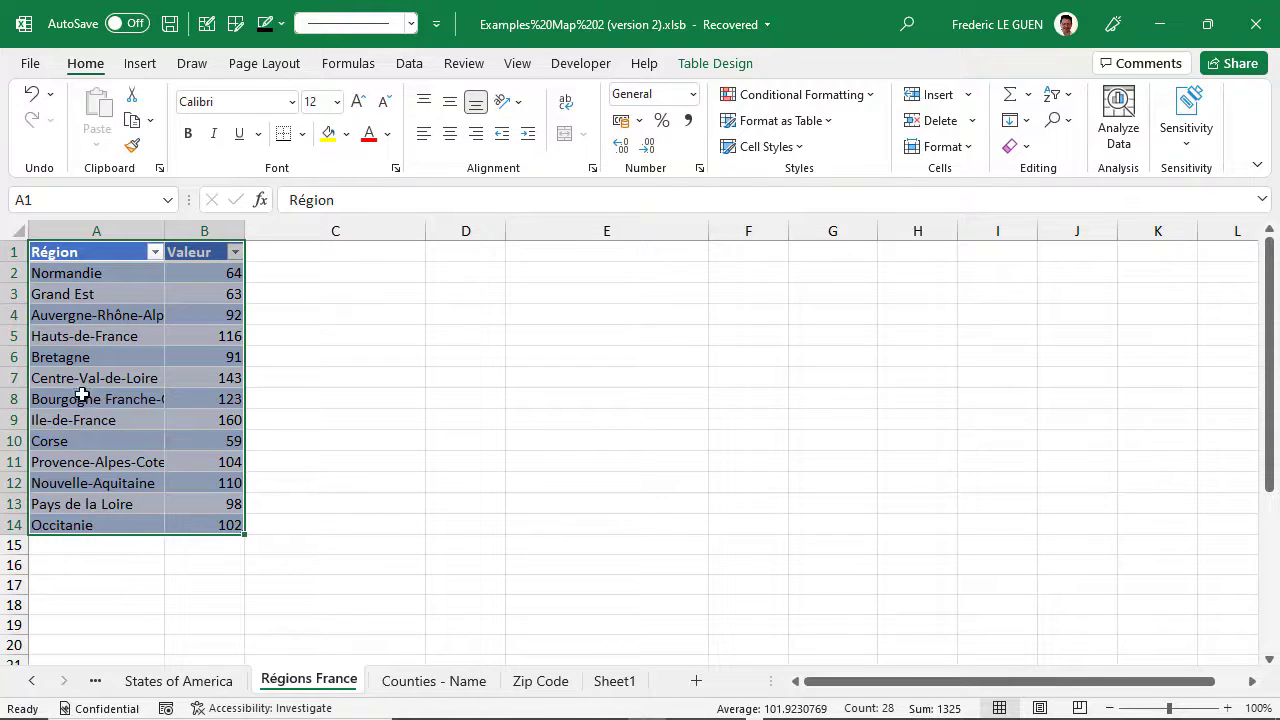
# - Insert a table column before Région on the Régions France sheet and head it Country
pyautogui.click(97, 239)
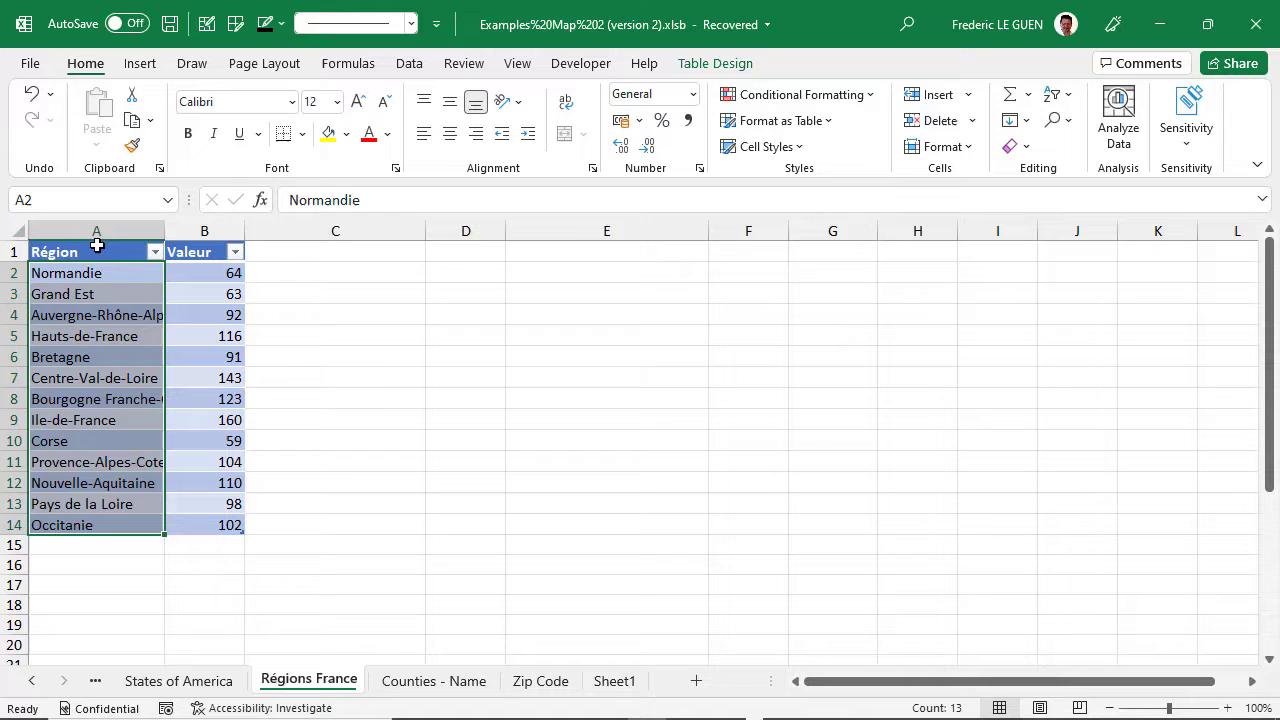
pyautogui.click(97, 243)
pyautogui.rightClick(96, 252)
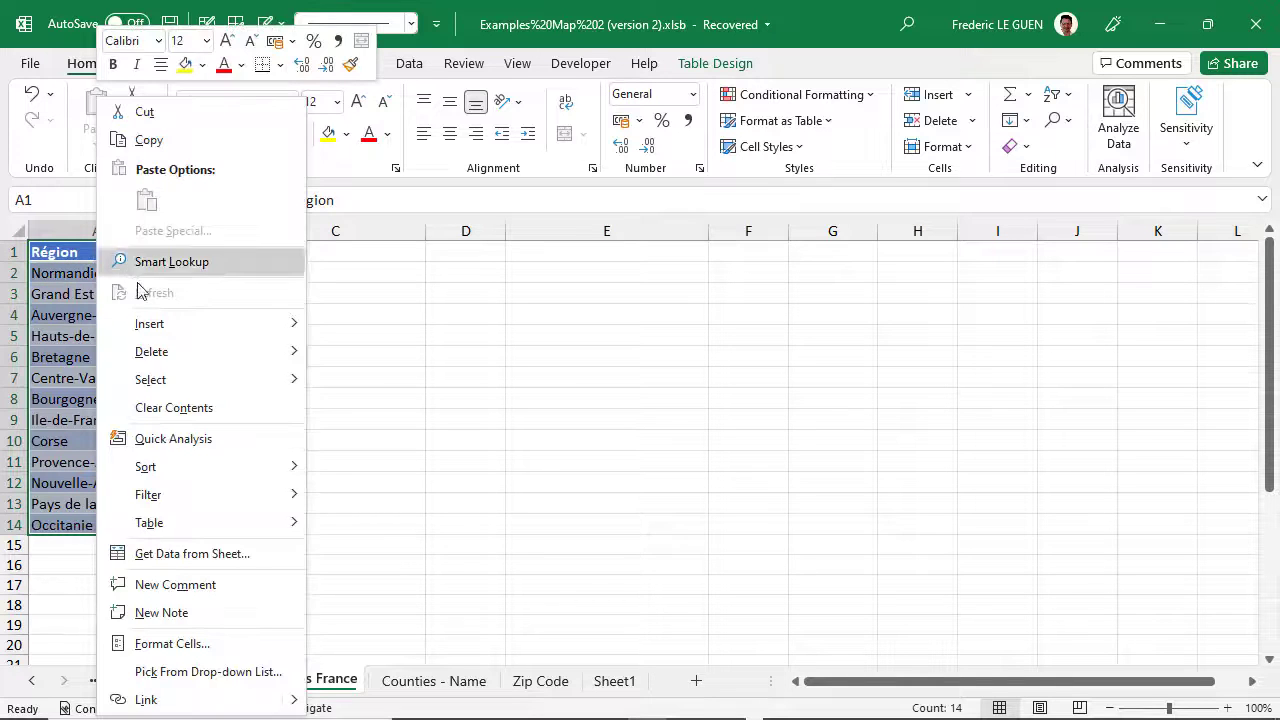
pyautogui.moveTo(165, 324)
pyautogui.click(362, 330)
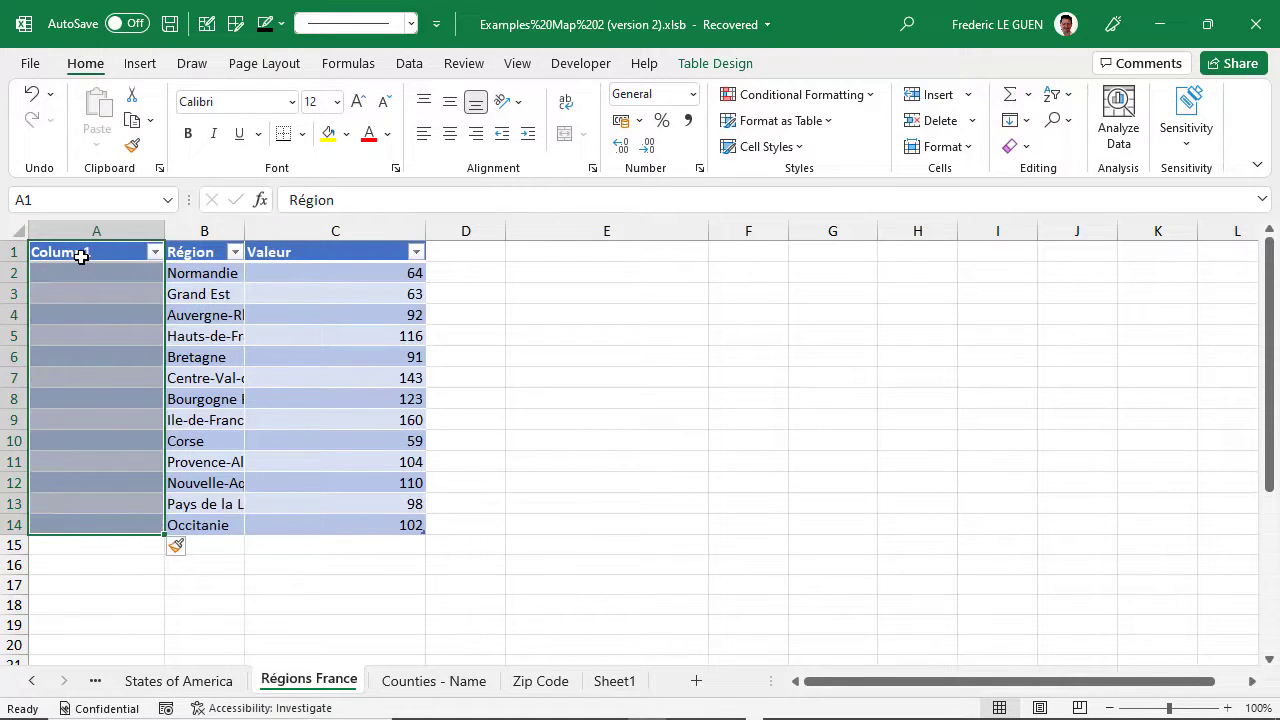
pyautogui.write('Cou')
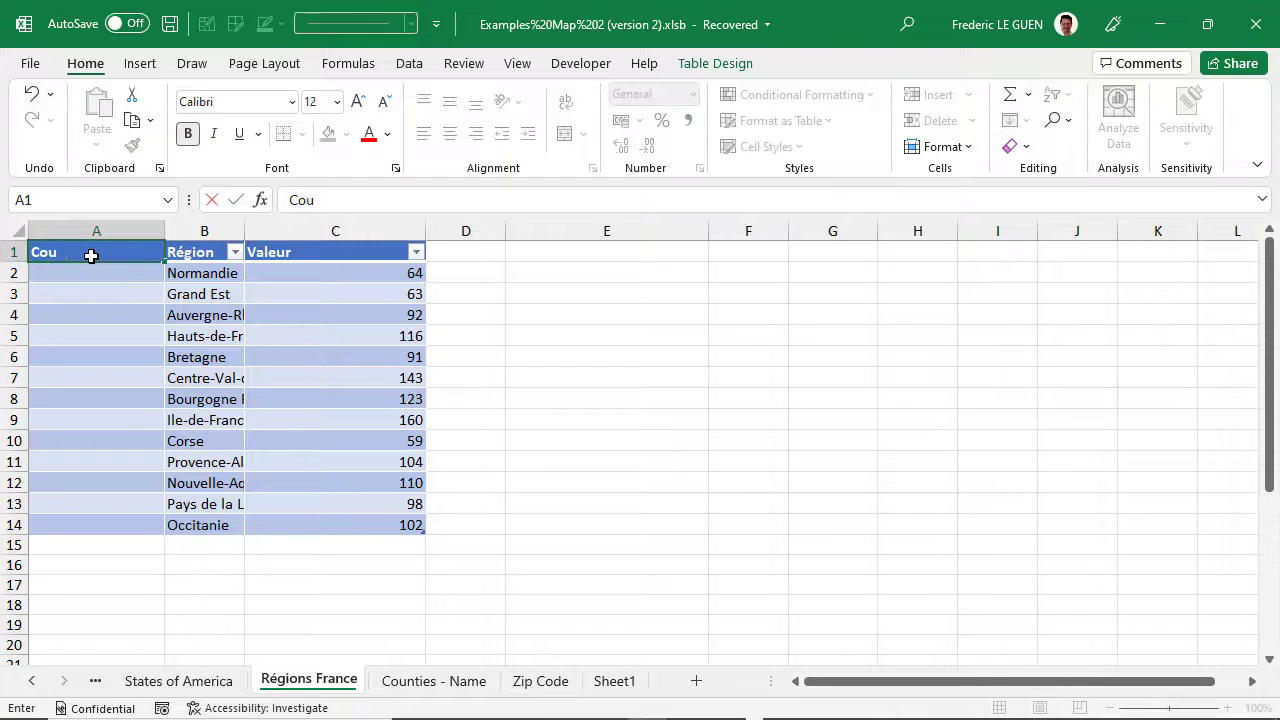
pyautogui.write('ntry')
pyautogui.press('Return')
# - Fill the Country column with France for every region row, A2 to A14
pyautogui.write('France')
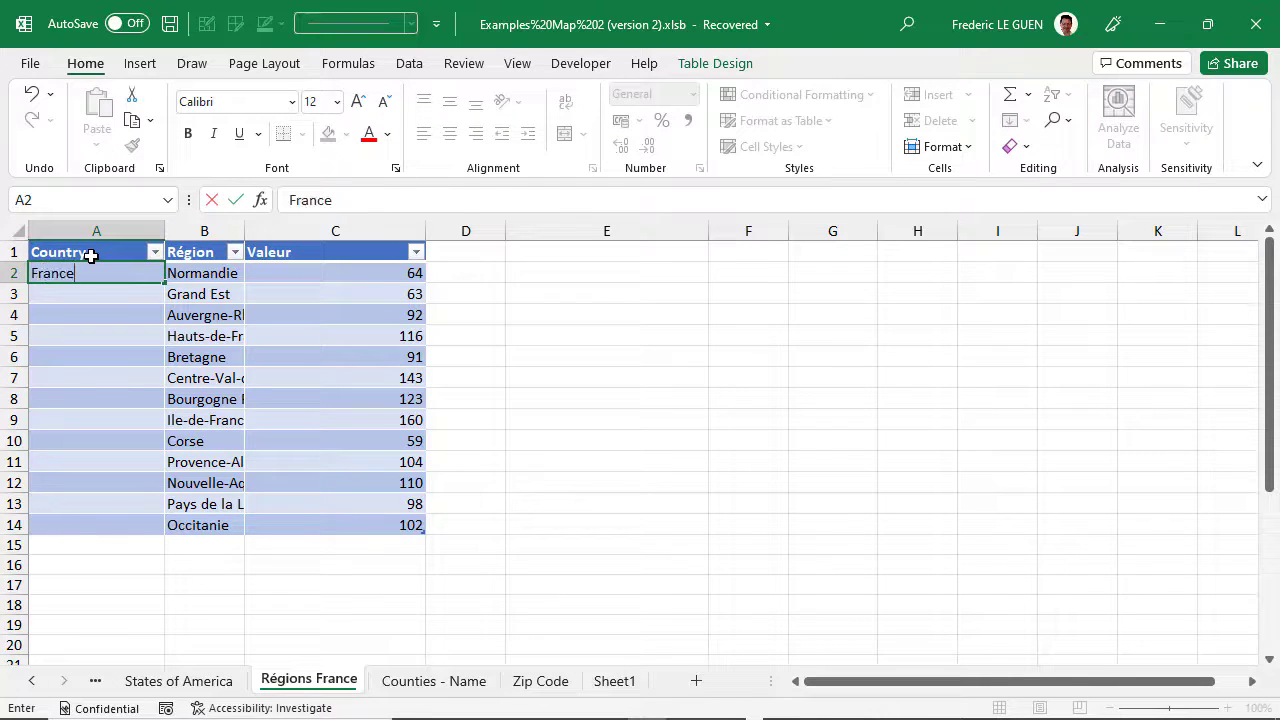
pyautogui.press('Return')
pyautogui.press('Up')
pyautogui.hotkey('ctrl', 'c')
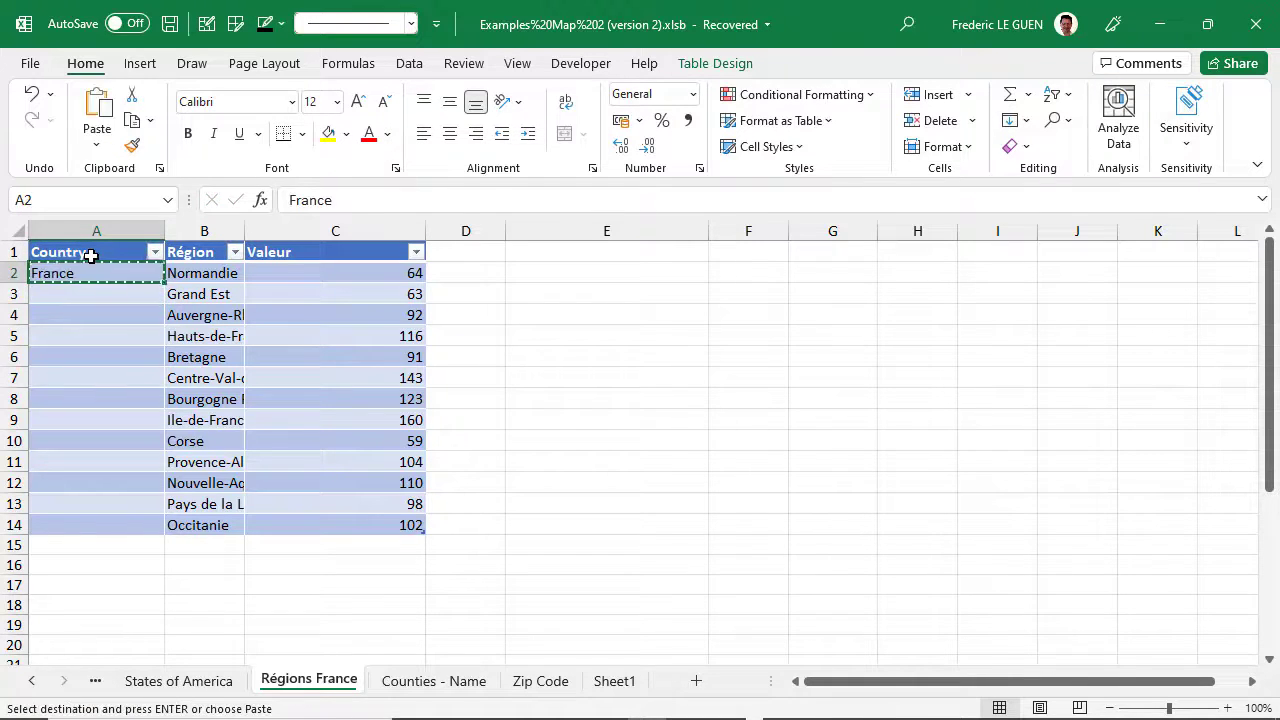
pyautogui.hotkey('ctrl', 'shift', 'Down')
pyautogui.press('Return')
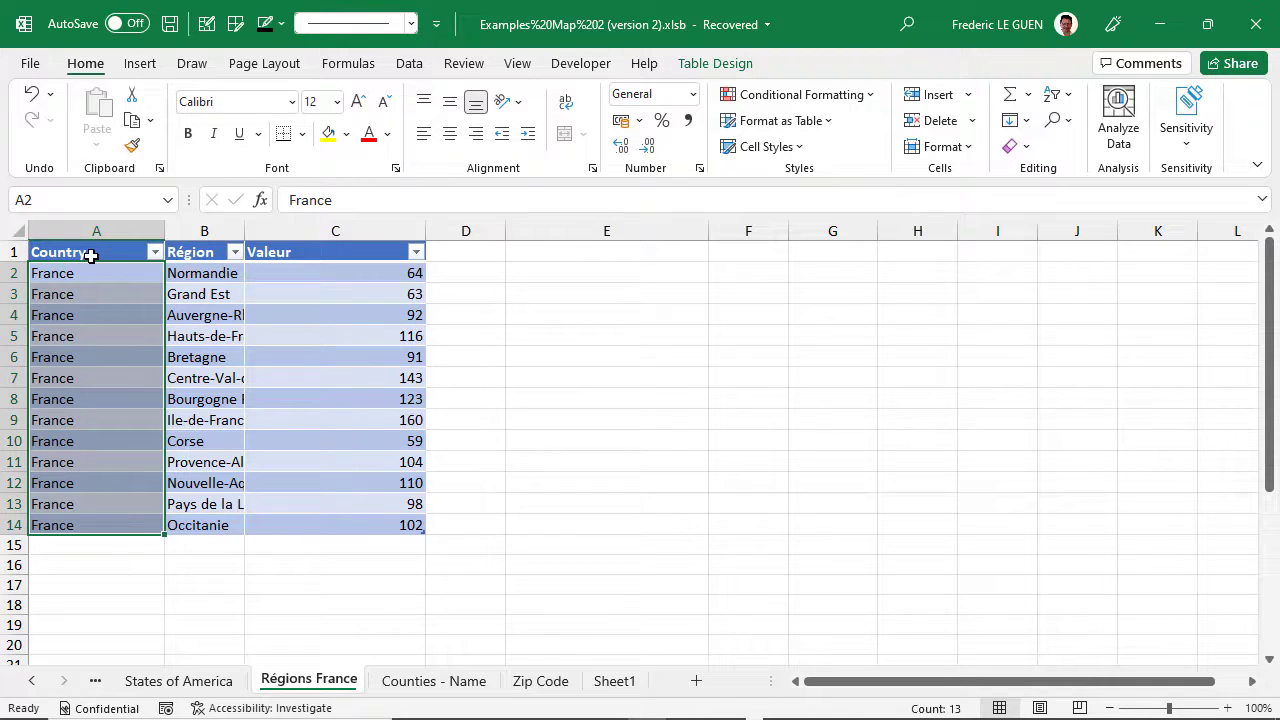
# - Insert a filled map chart of the whole Country, Région and Valeur table and move it beside the table
pyautogui.click(26, 233)
pyautogui.click(26, 233)
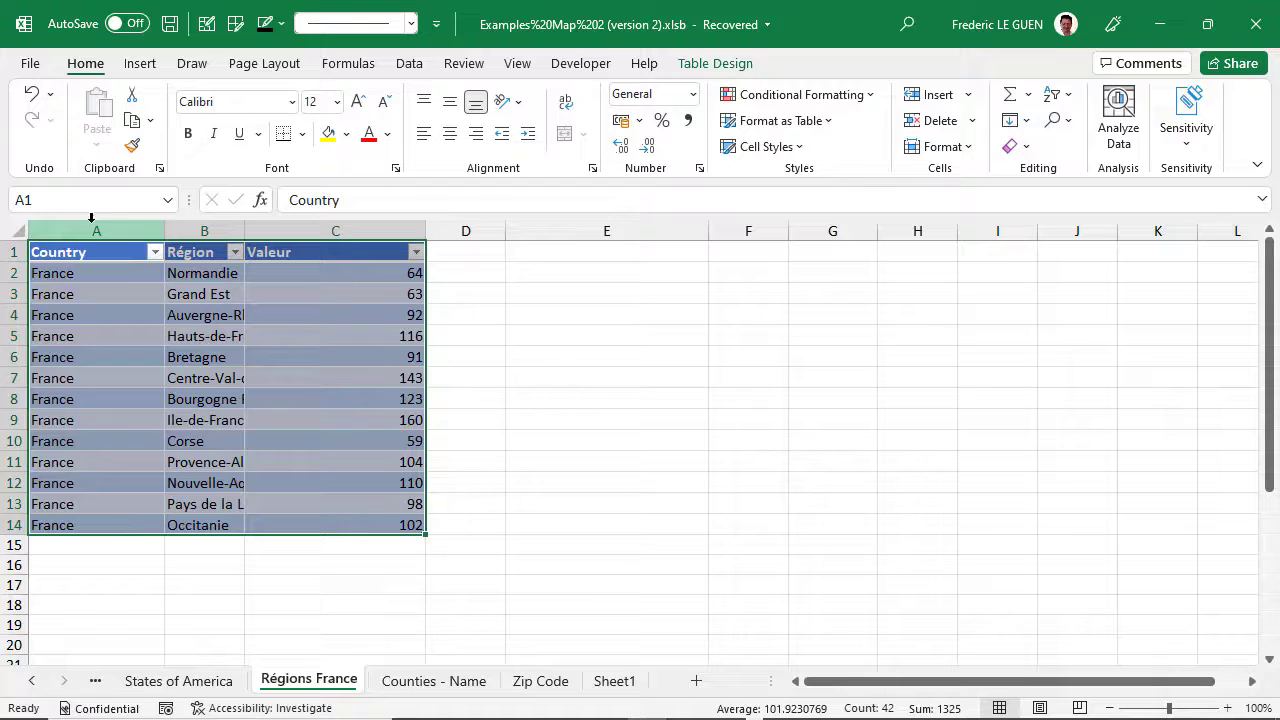
pyautogui.click(143, 65)
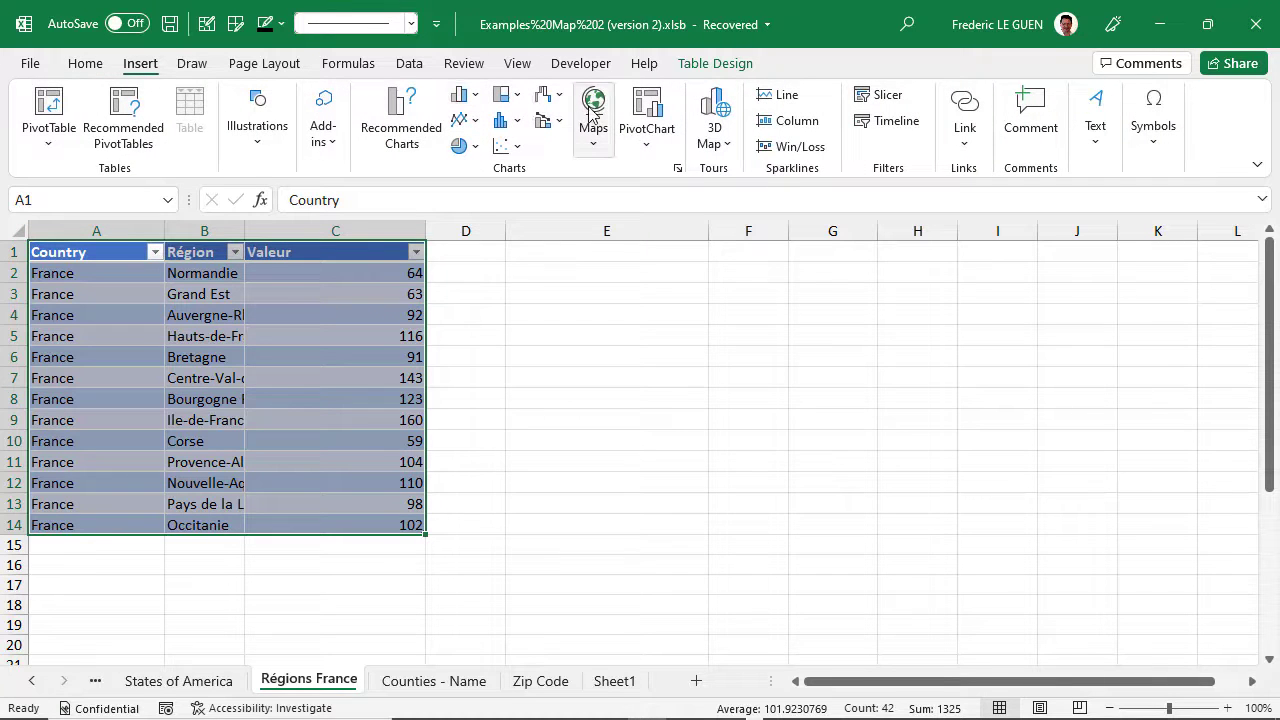
pyautogui.click(593, 112)
pyautogui.click(603, 214)
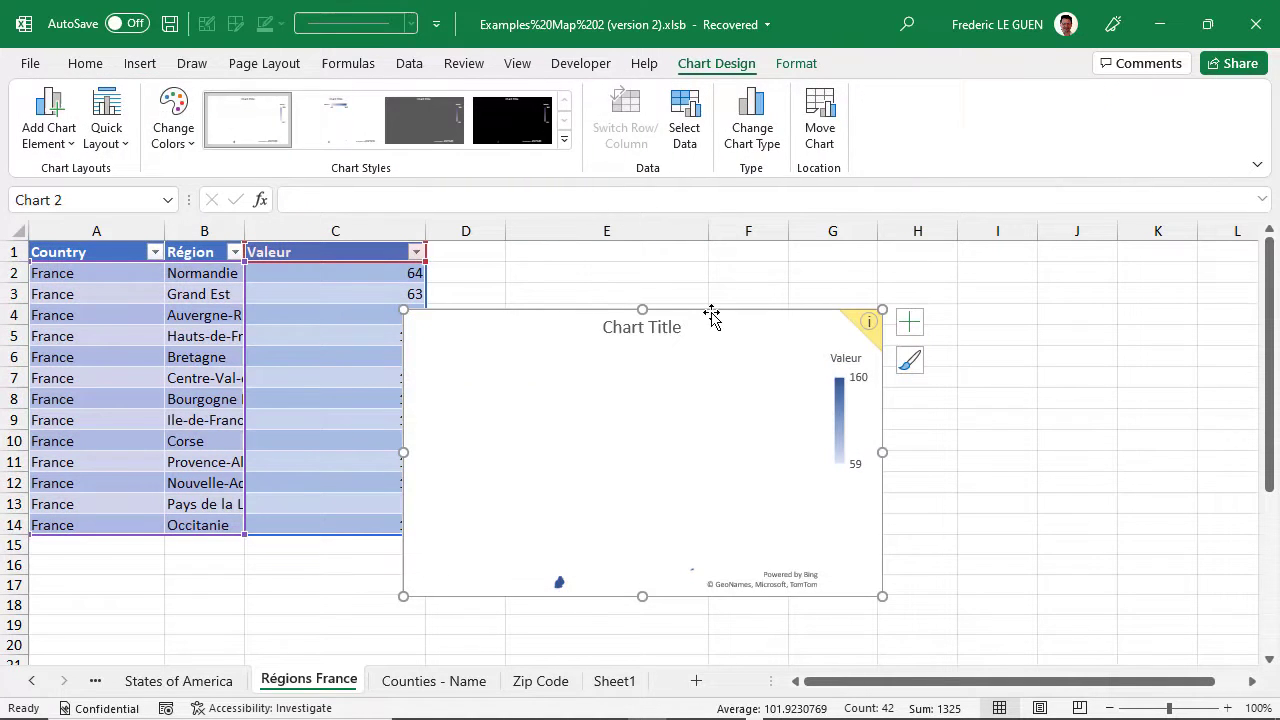
pyautogui.moveTo(731, 313); pyautogui.dragTo(805, 267)
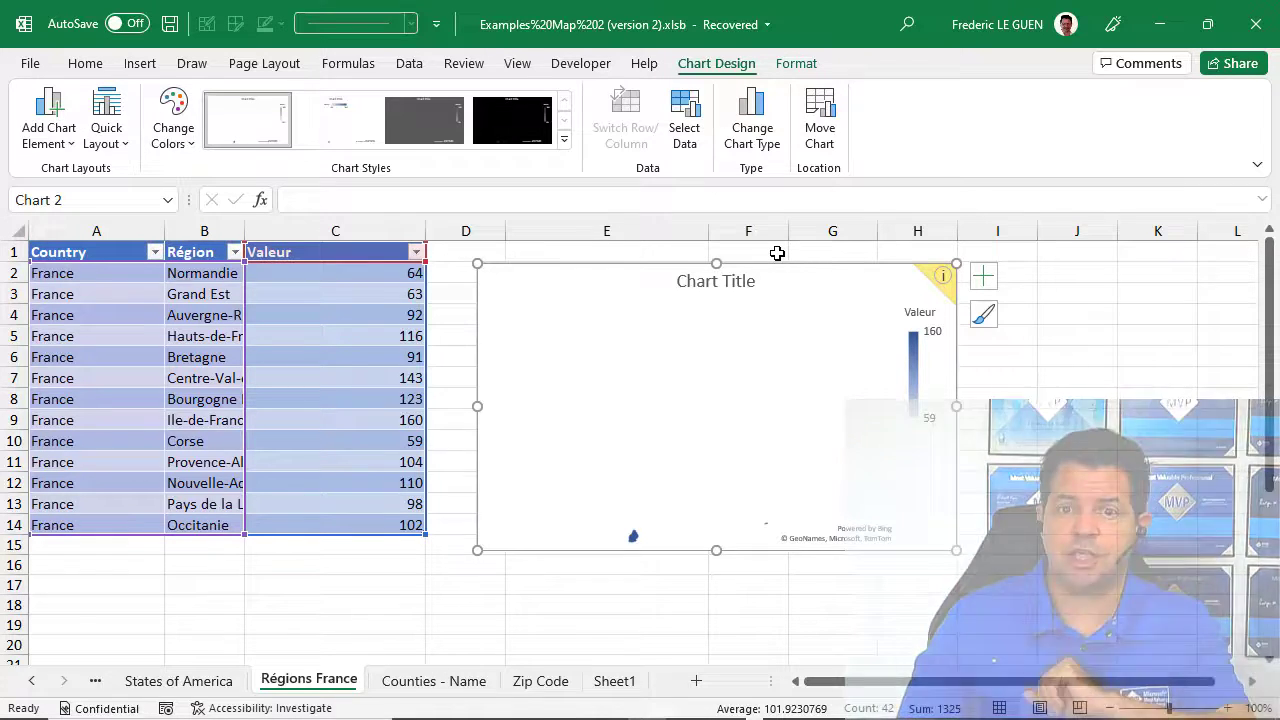
# - Rename the Région column header to Province and widen that column to show the longer region names
pyautogui.click(205, 252)
pyautogui.write('Province')
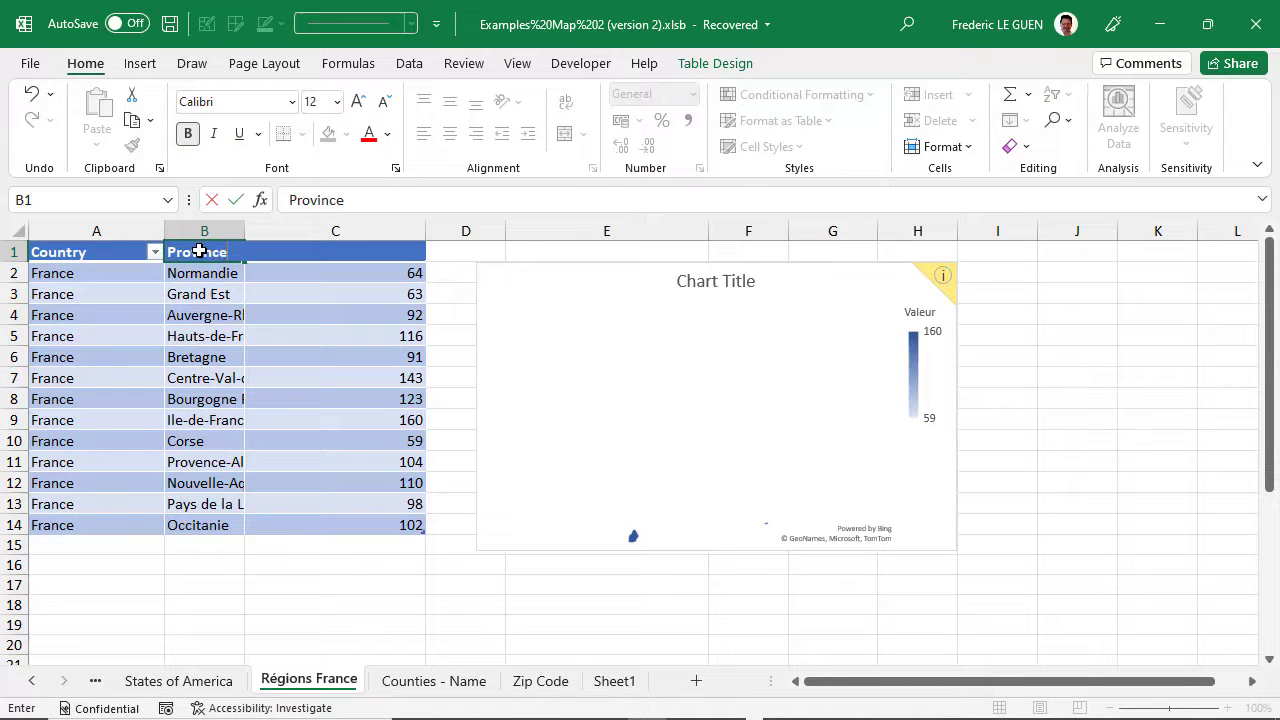
pyautogui.press('Return')
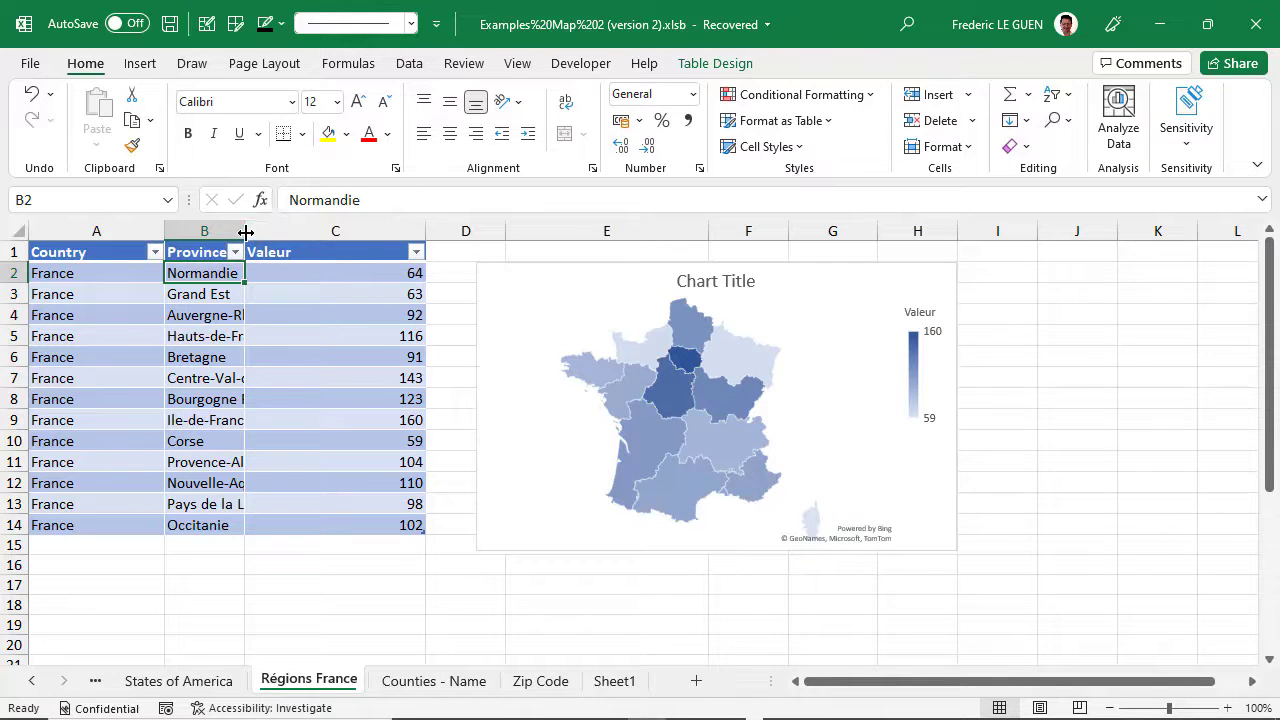
pyautogui.moveTo(245, 232); pyautogui.dragTo(294, 232)
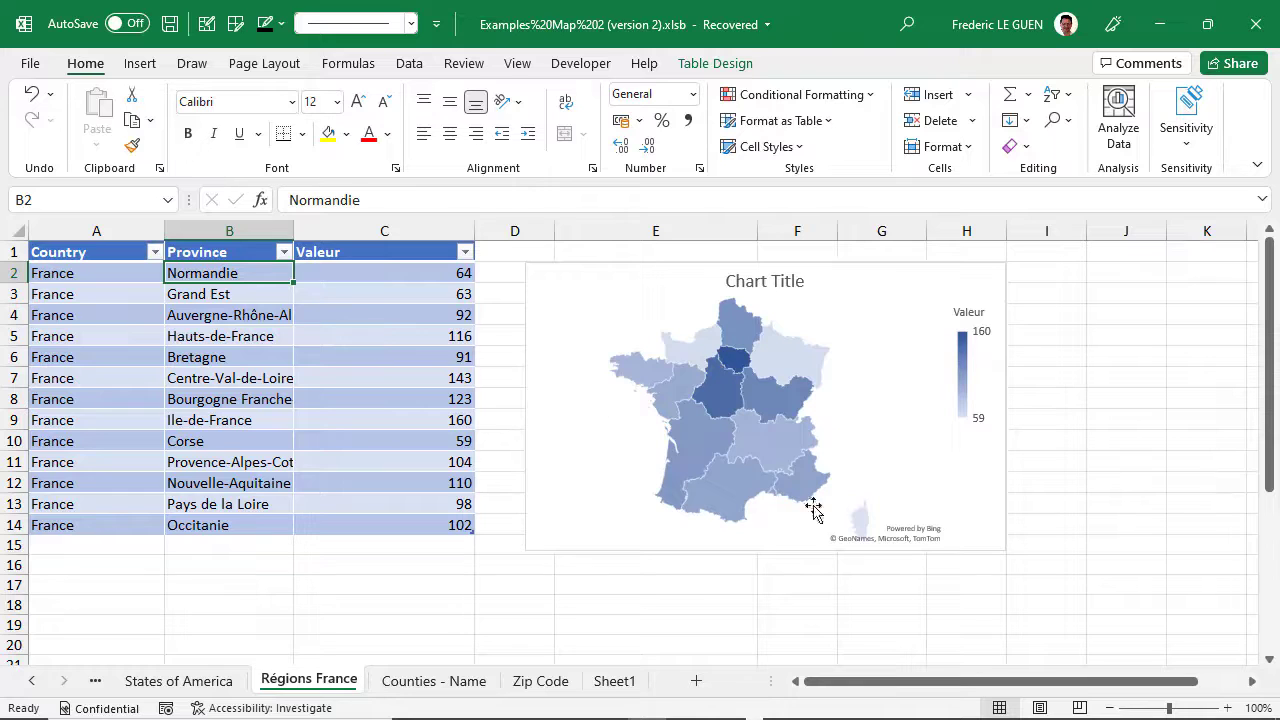
# - Turn on data labels for the French regions map chart
pyautogui.click(904, 288)
pyautogui.click(1032, 276)
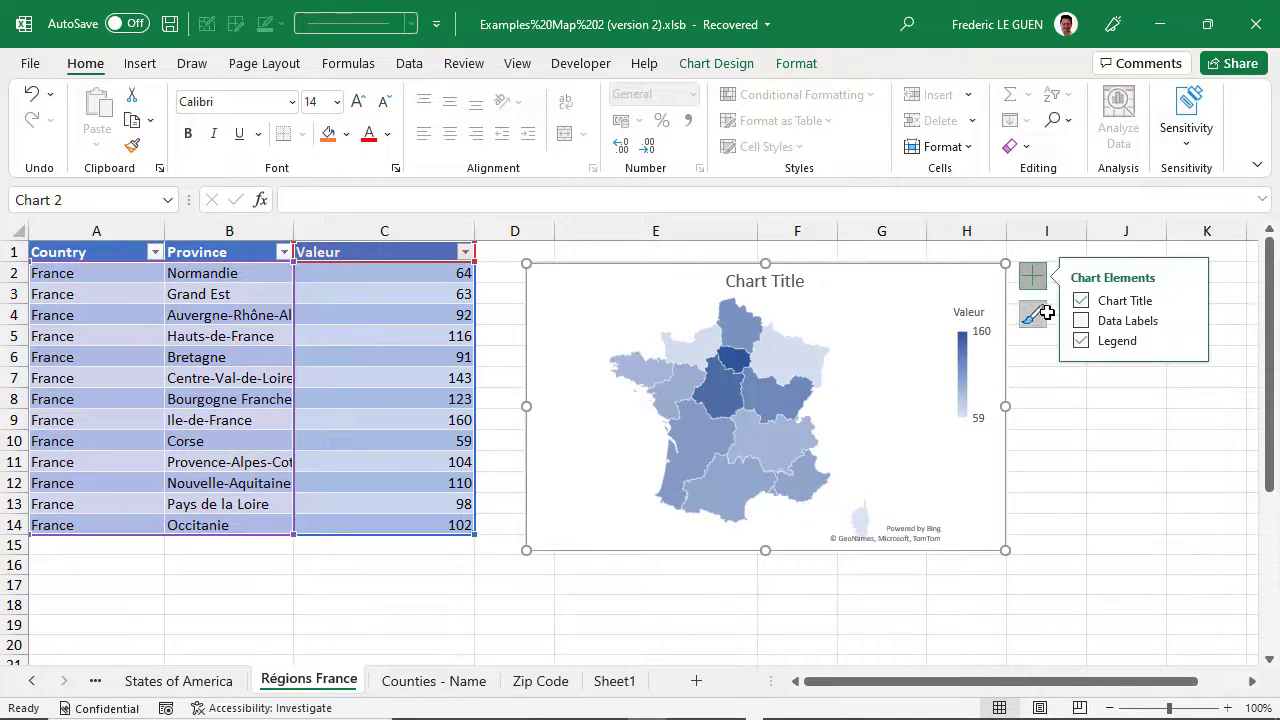
pyautogui.click(1081, 321)
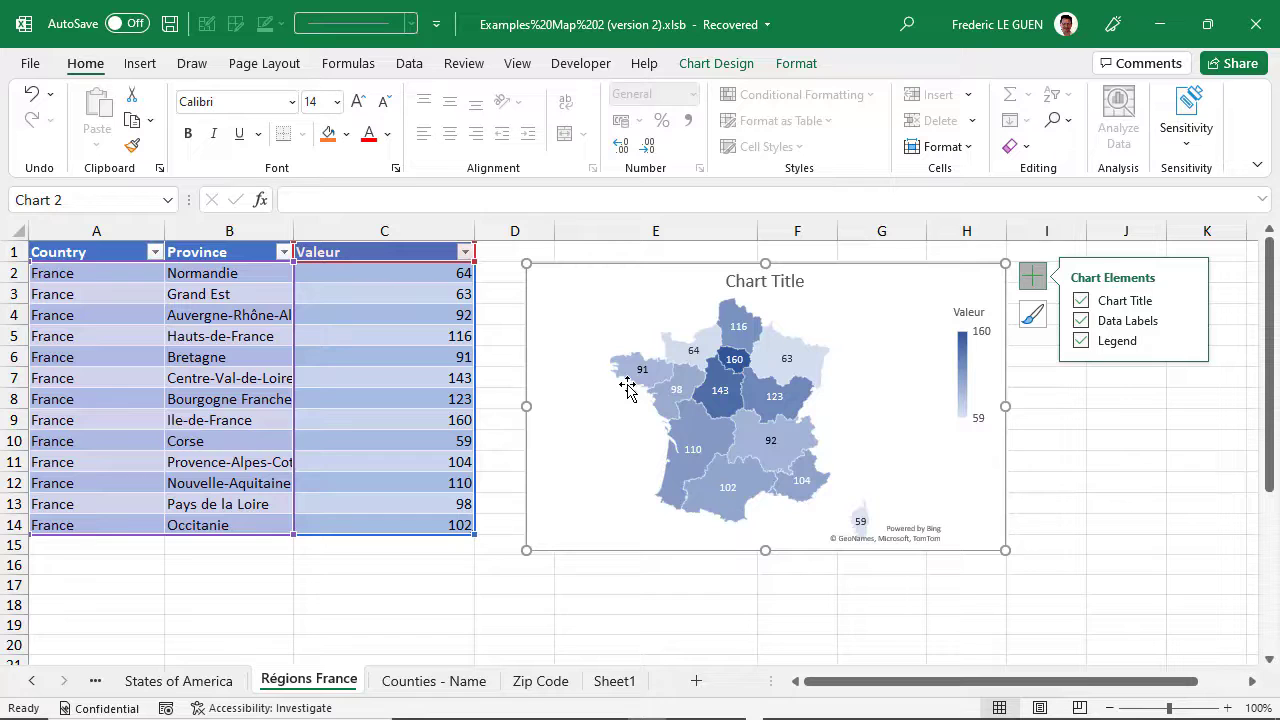
# - Insert a filled map chart of the whole départements table on the Counties - Name sheet
pyautogui.click(433, 681)
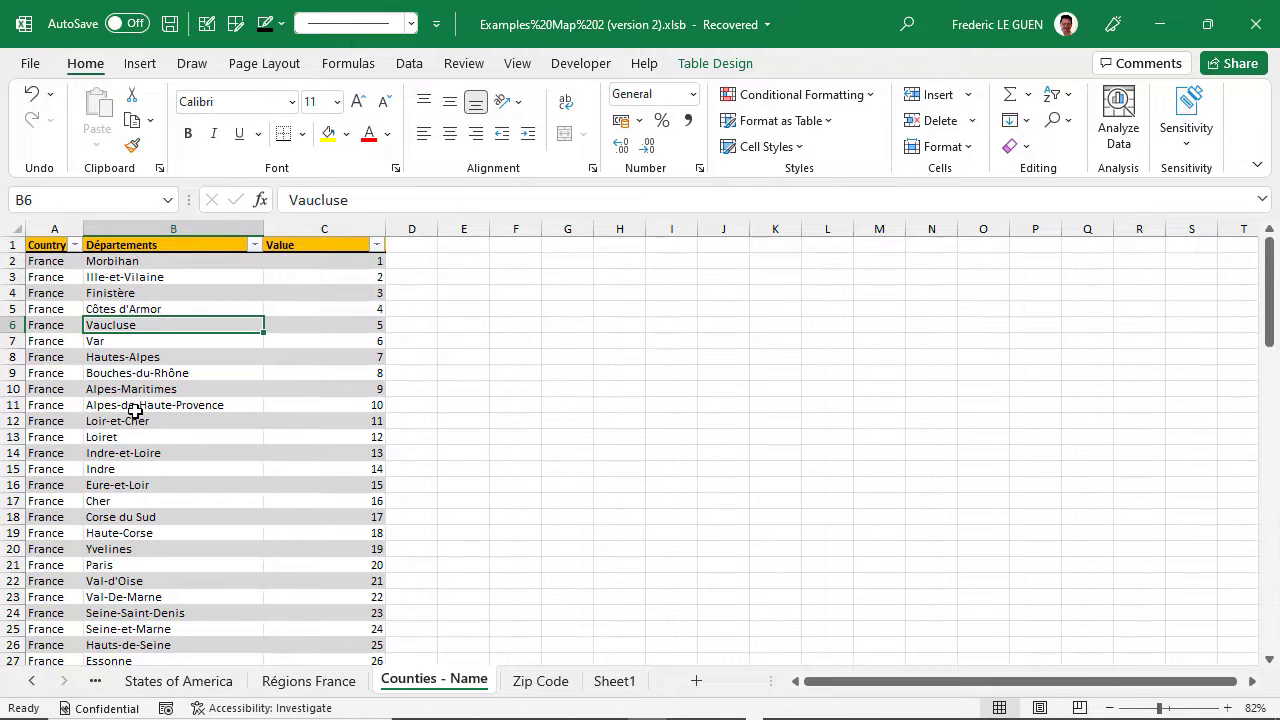
pyautogui.click(22, 232)
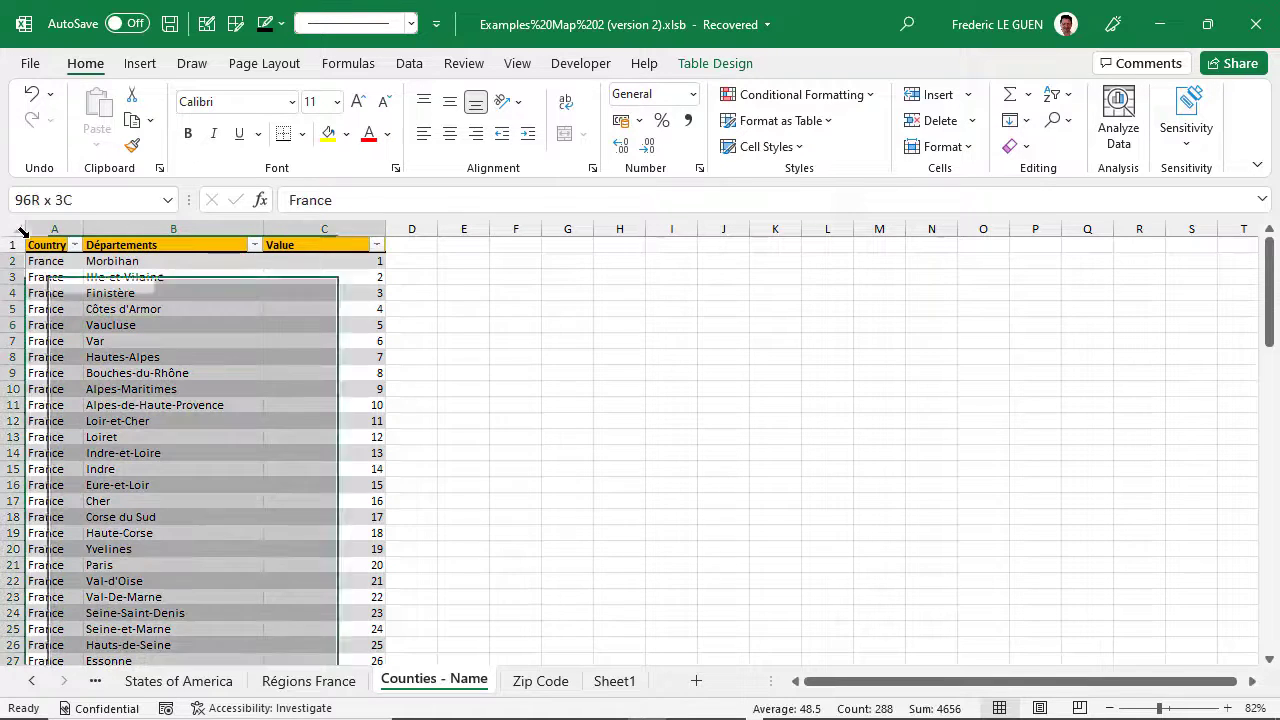
pyautogui.click(22, 232)
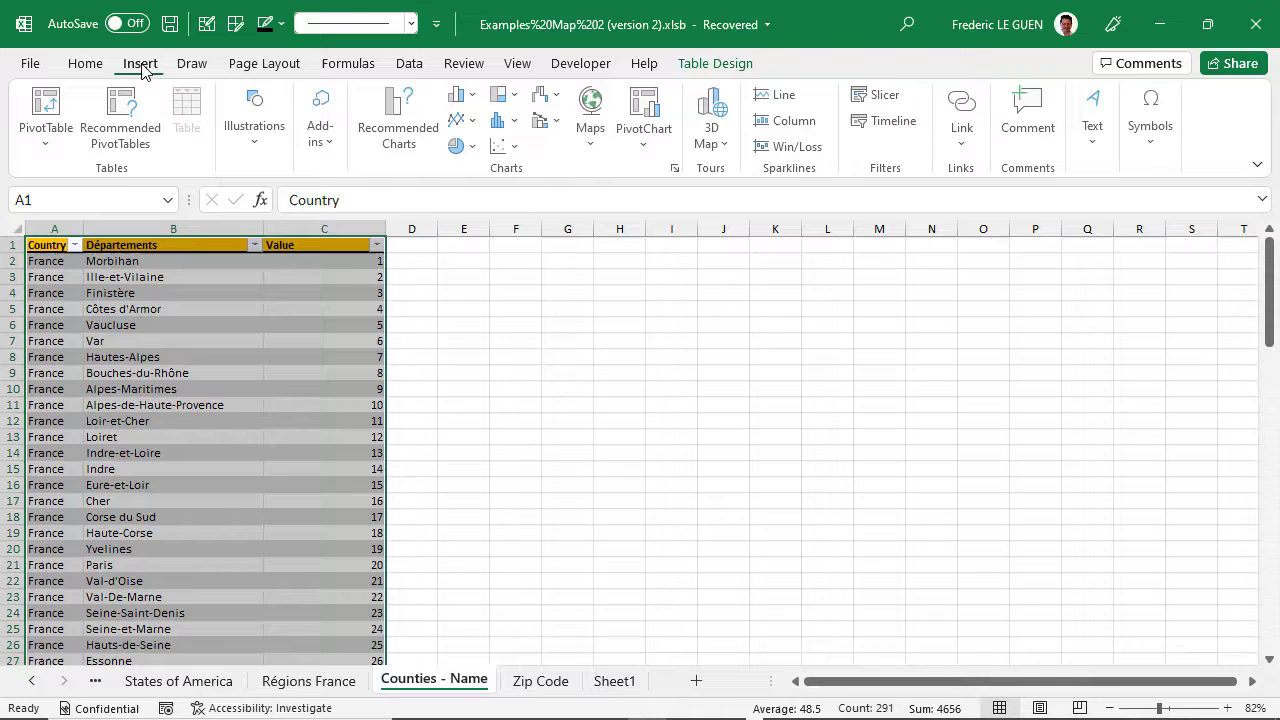
pyautogui.click(590, 110)
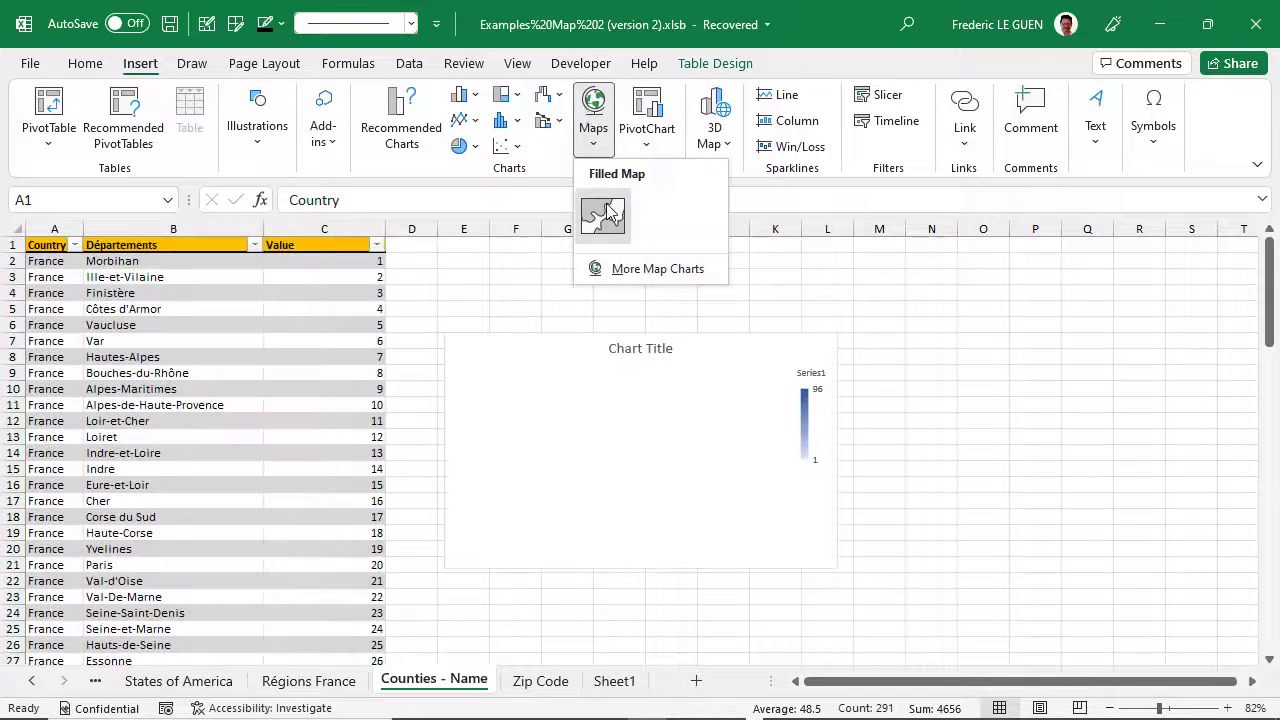
pyautogui.click(605, 213)
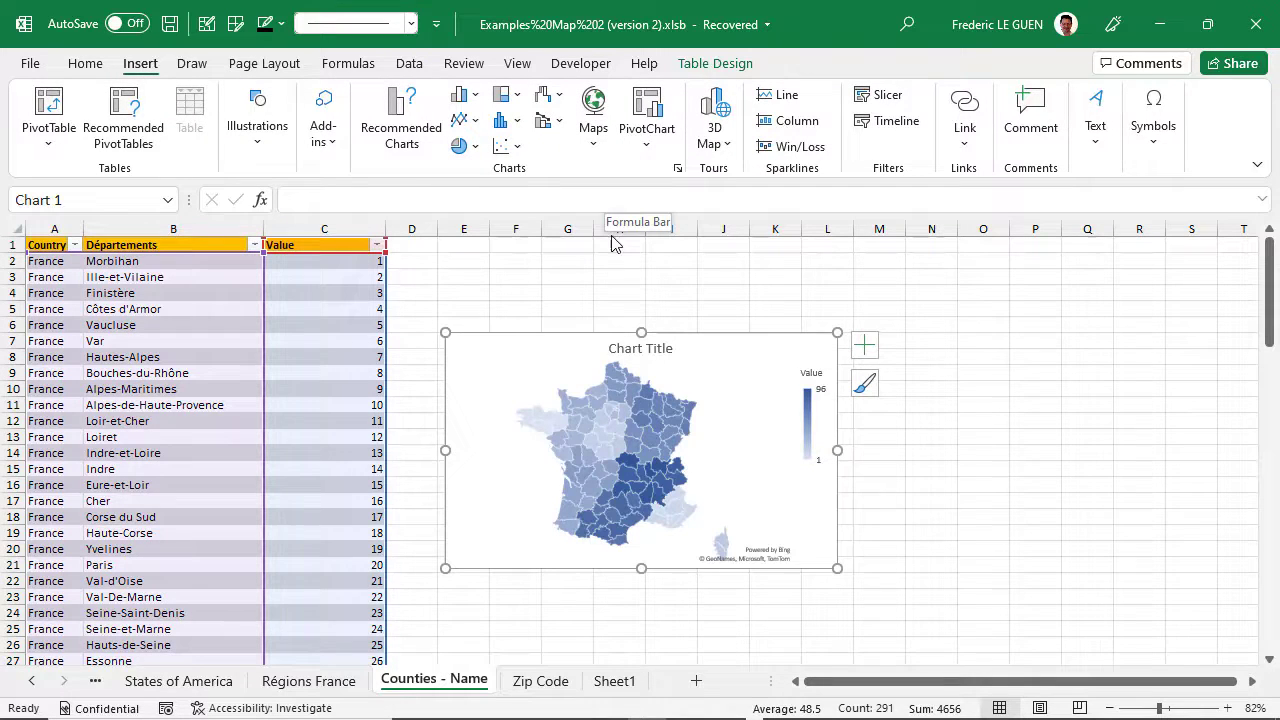
# - Enlarge the départements map chart up to the first row and turn on its data labels
pyautogui.moveTo(837, 332); pyautogui.dragTo(930, 248)
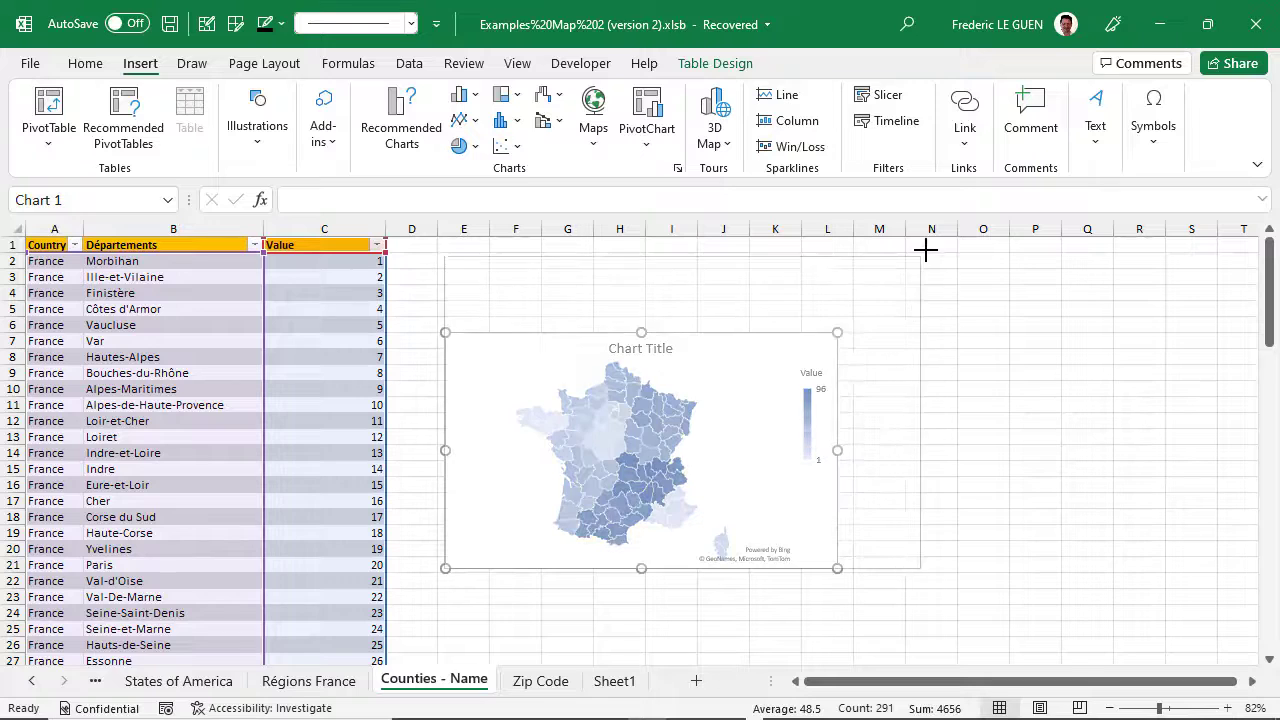
pyautogui.click(961, 266)
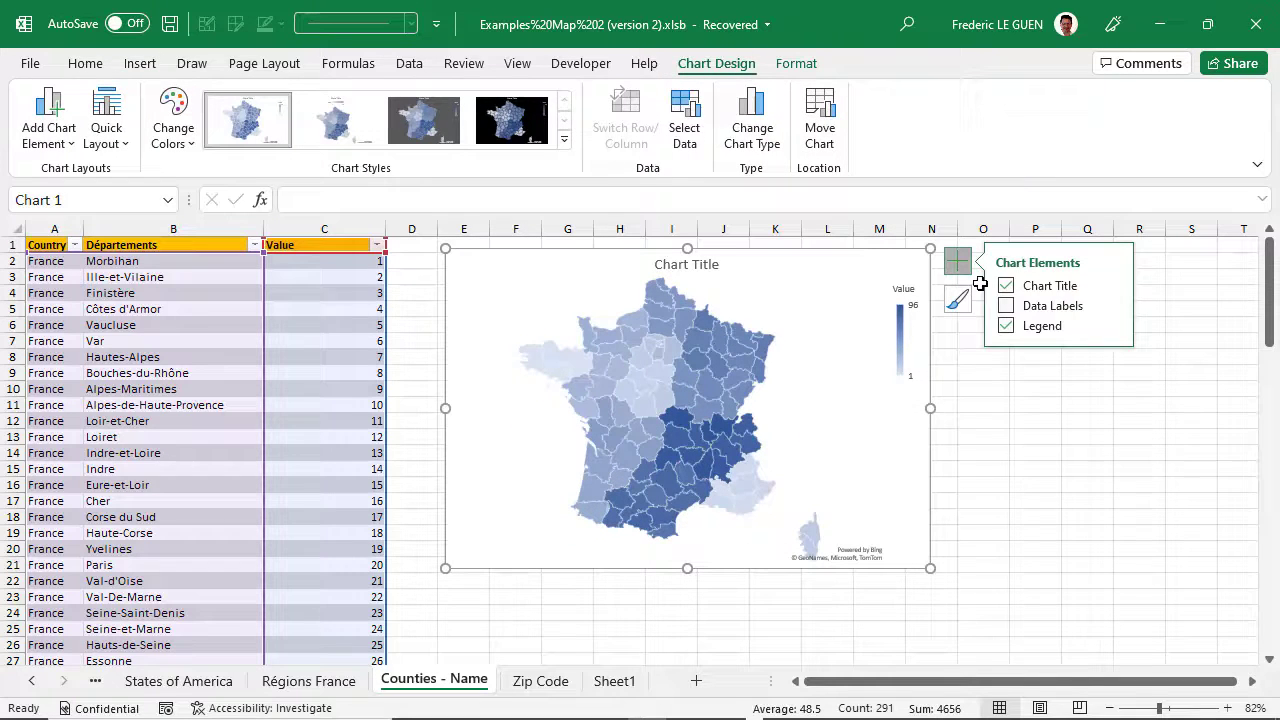
pyautogui.click(1006, 305)
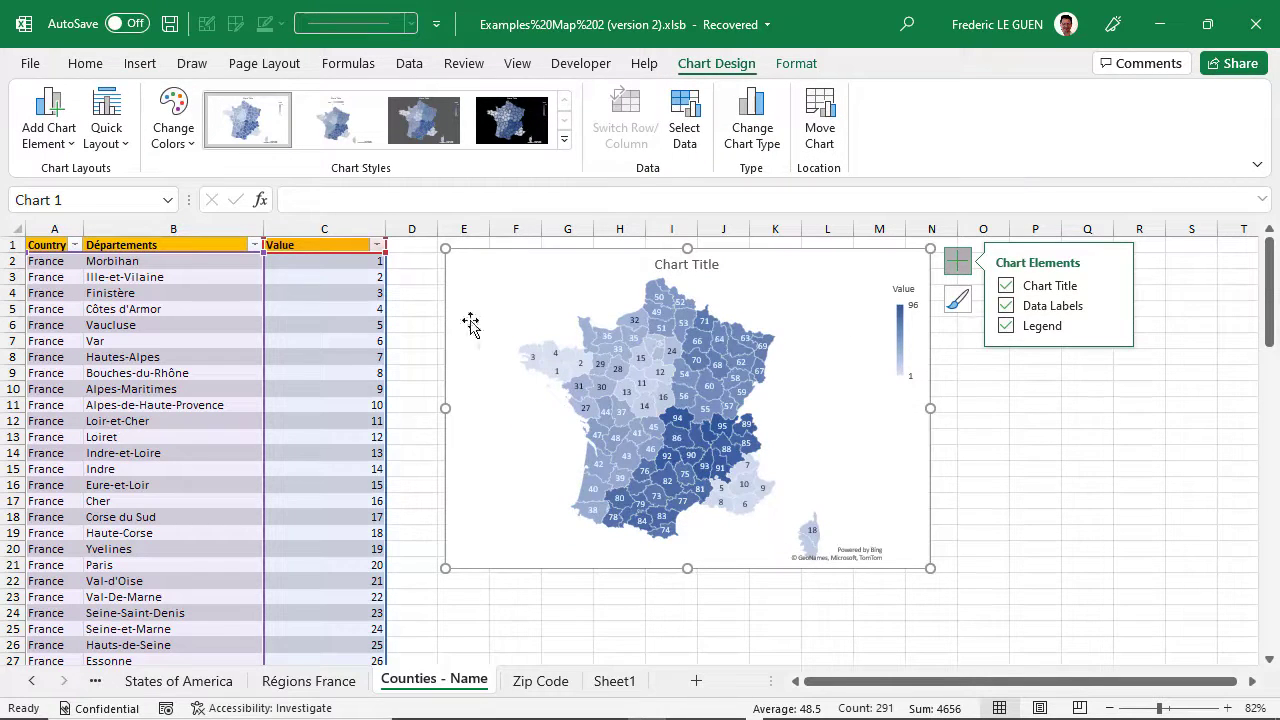
# - Change the Départements column header in B1 to the singular Département
pyautogui.click(183, 244)
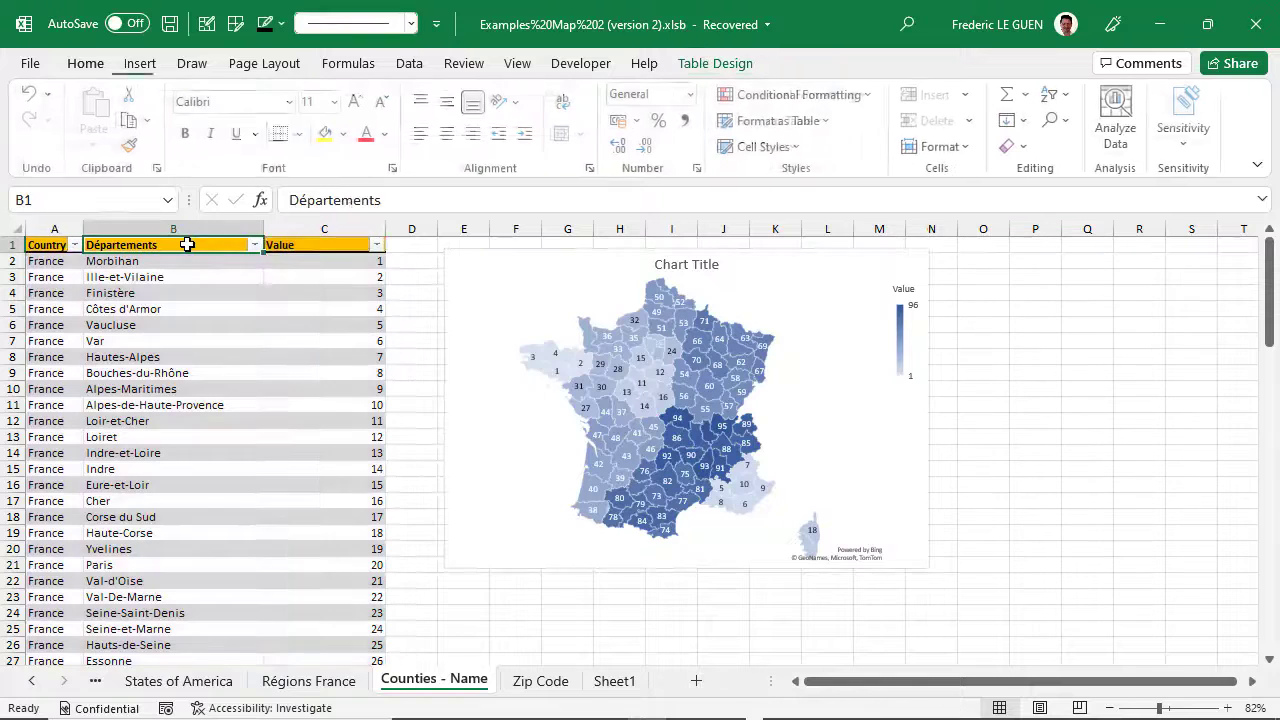
pyautogui.click(394, 201)
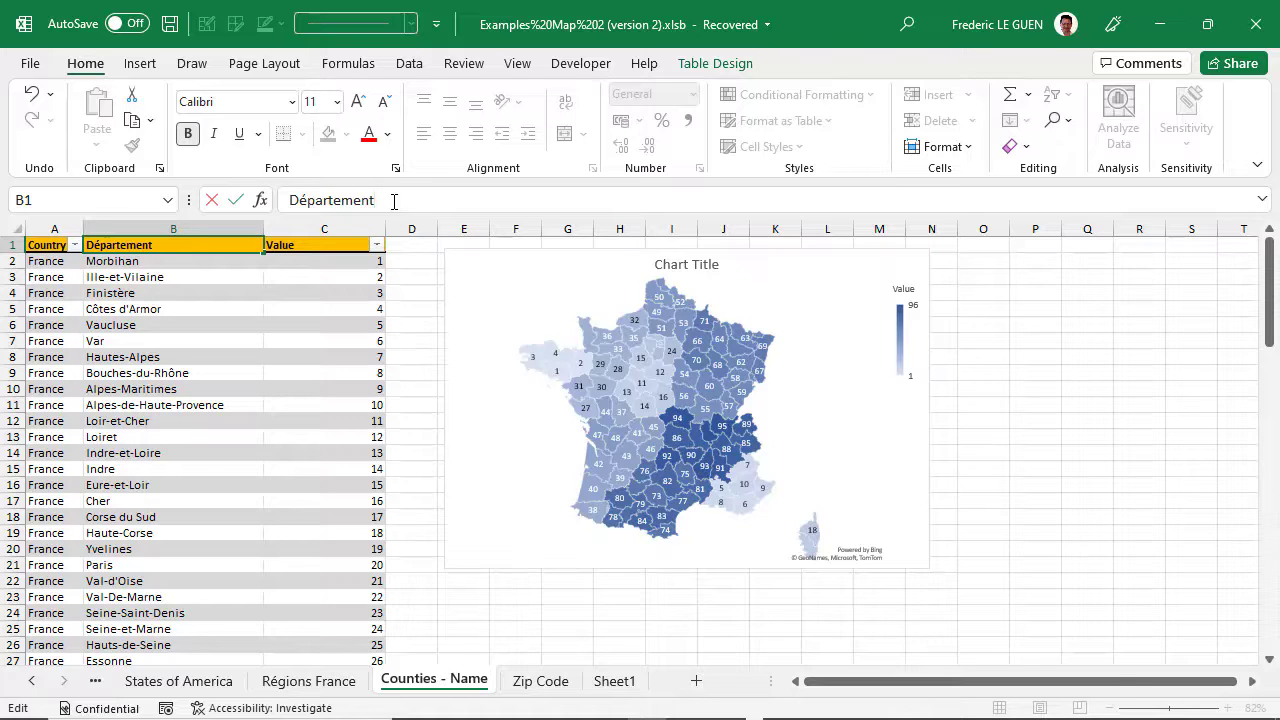
pyautogui.press('Return')
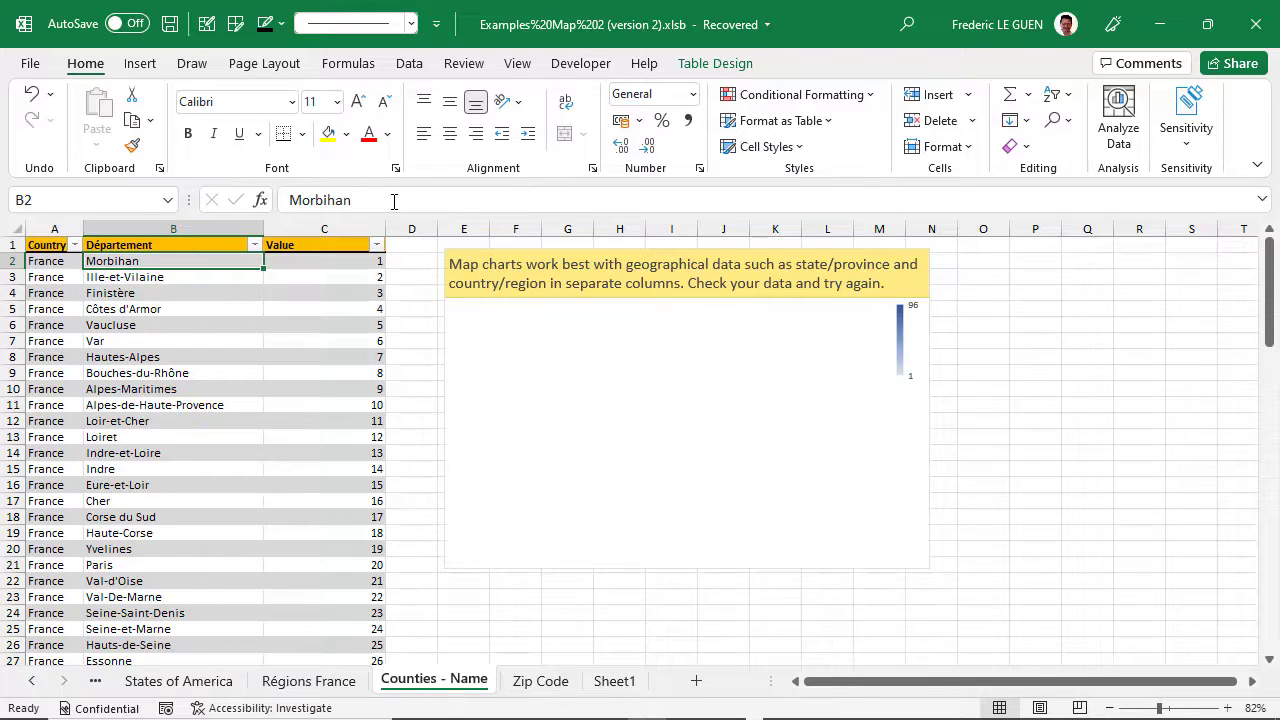
# - Insert a filled map chart of the whole California table on the Zip Code sheet and move it beside the table
pyautogui.click(541, 682)
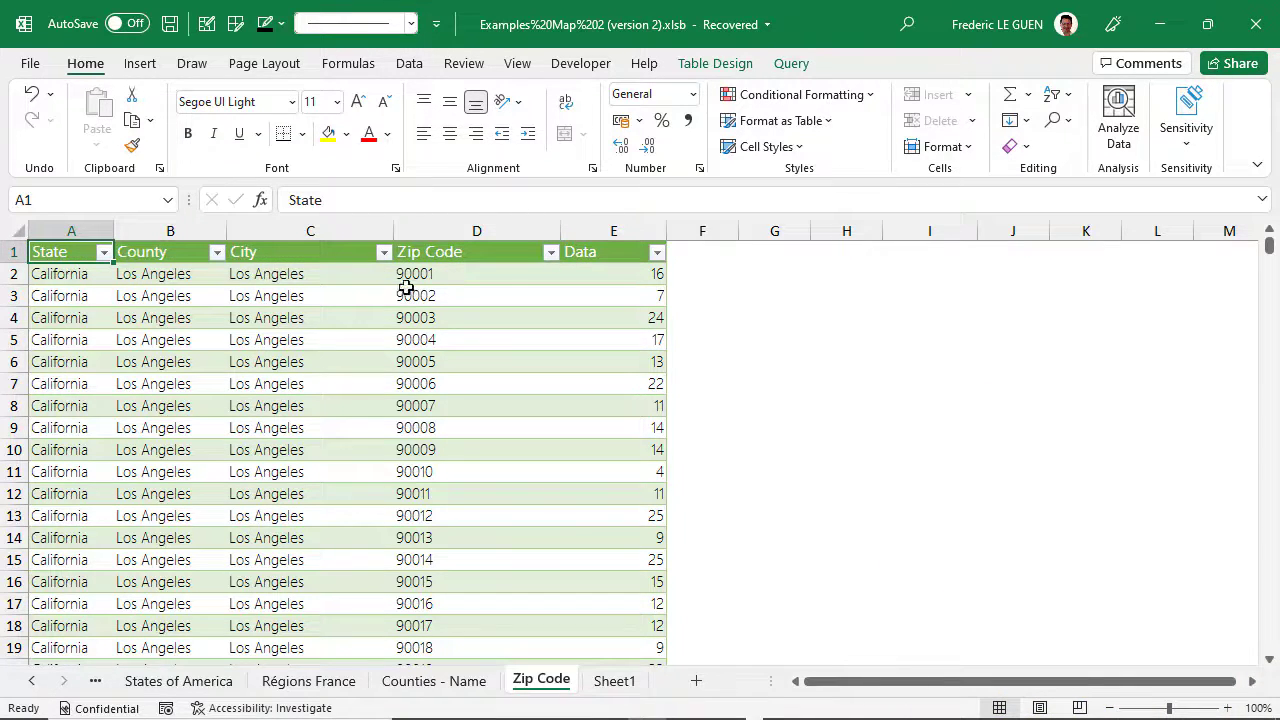
pyautogui.click(30, 235)
pyautogui.click(32, 238)
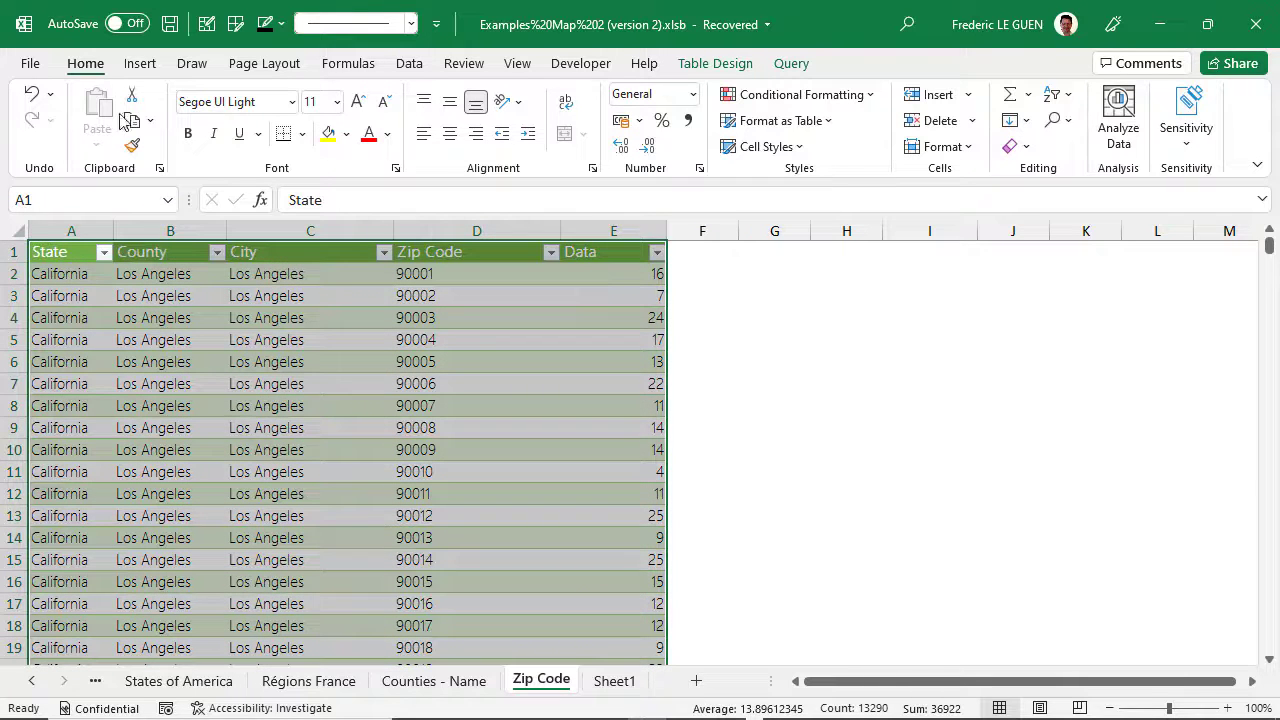
pyautogui.click(140, 65)
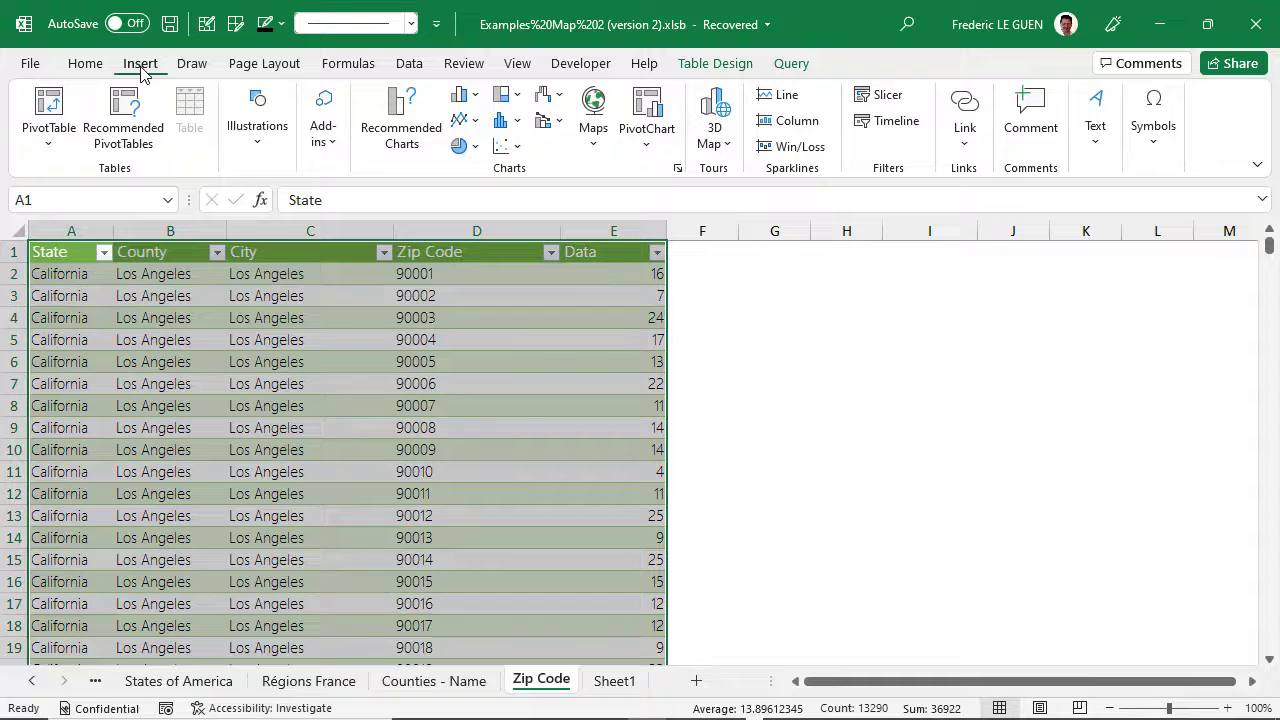
pyautogui.click(596, 103)
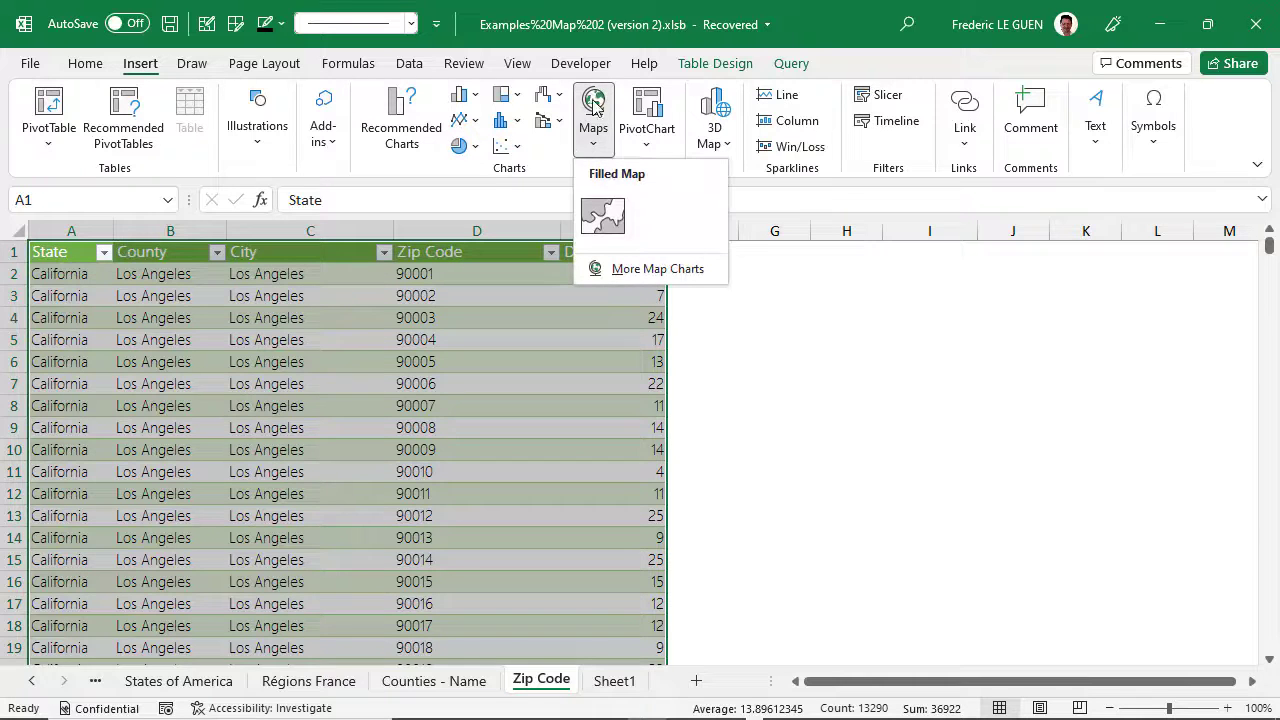
pyautogui.click(604, 213)
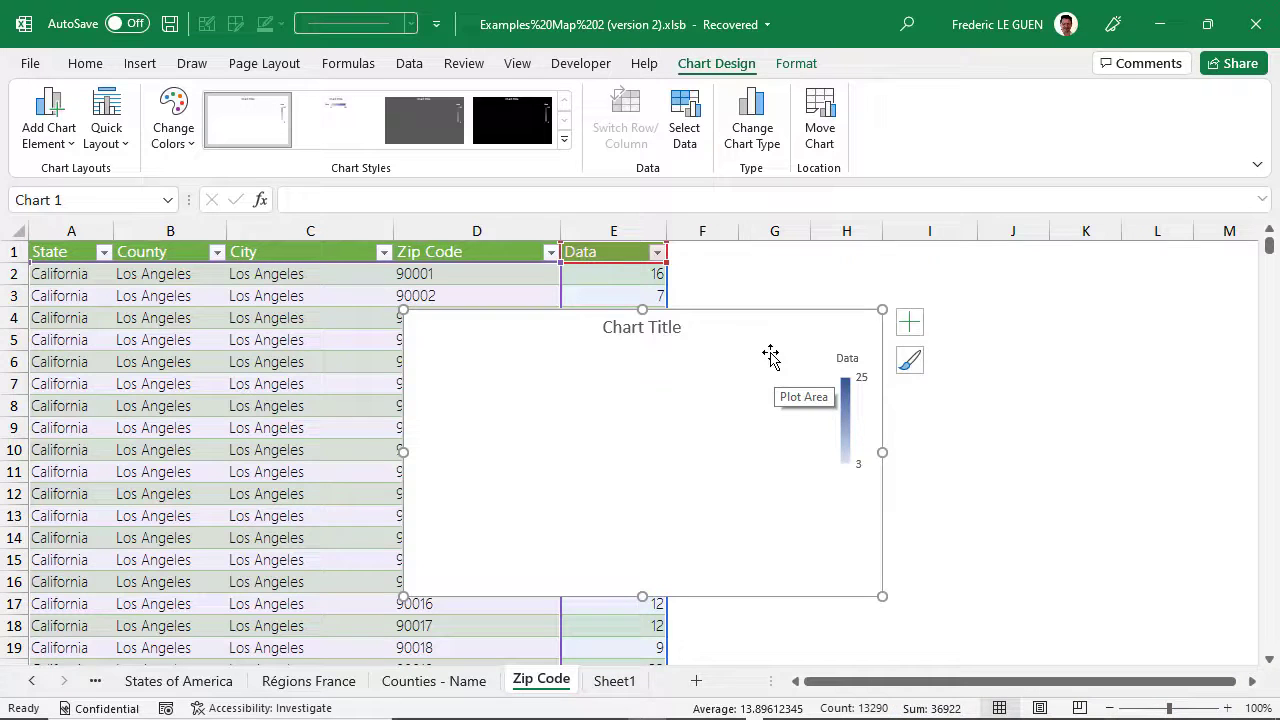
pyautogui.moveTo(769, 340); pyautogui.dragTo(1047, 280)
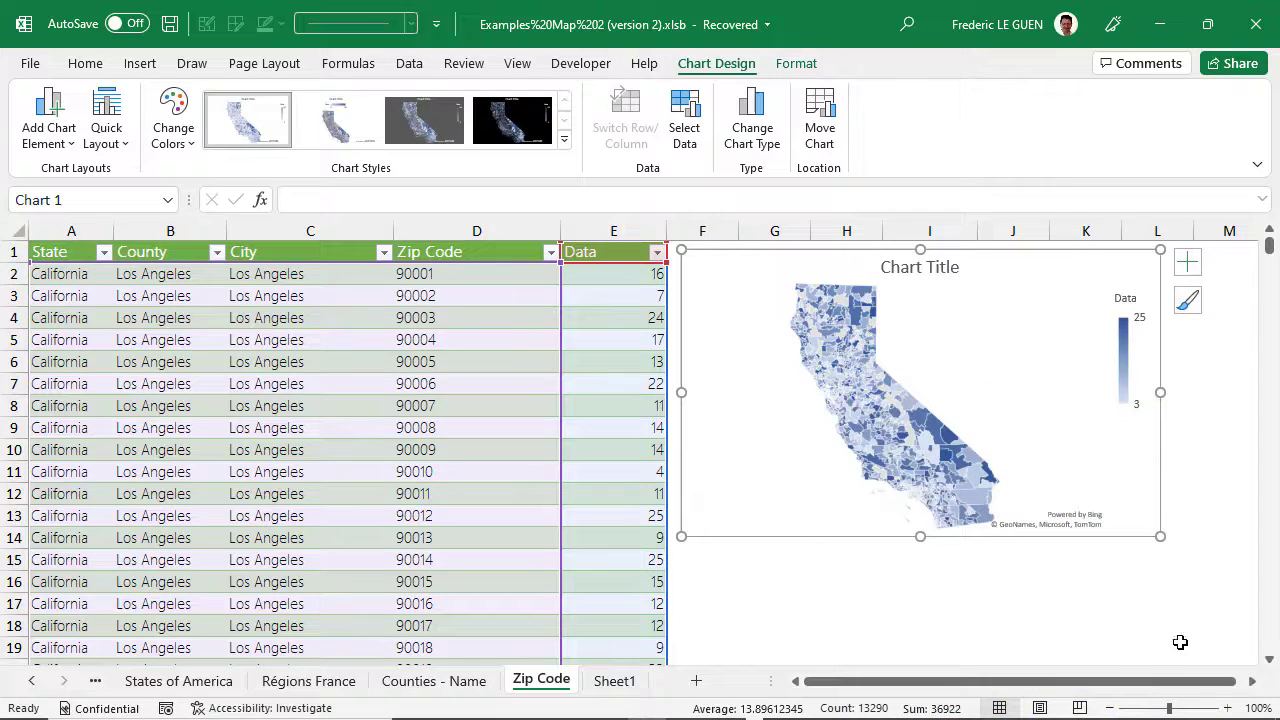
# - Add a new worksheet and enter Brazil in cell A1
pyautogui.click(697, 681)
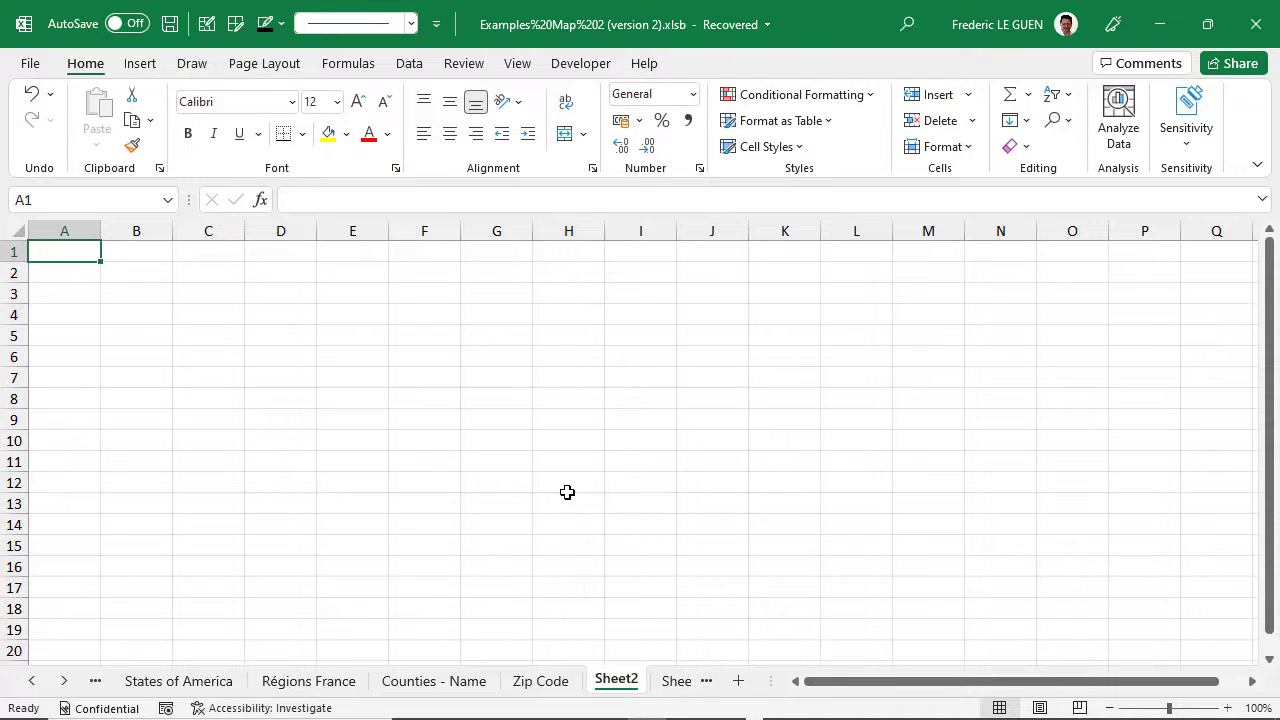
pyautogui.write('Brazil')
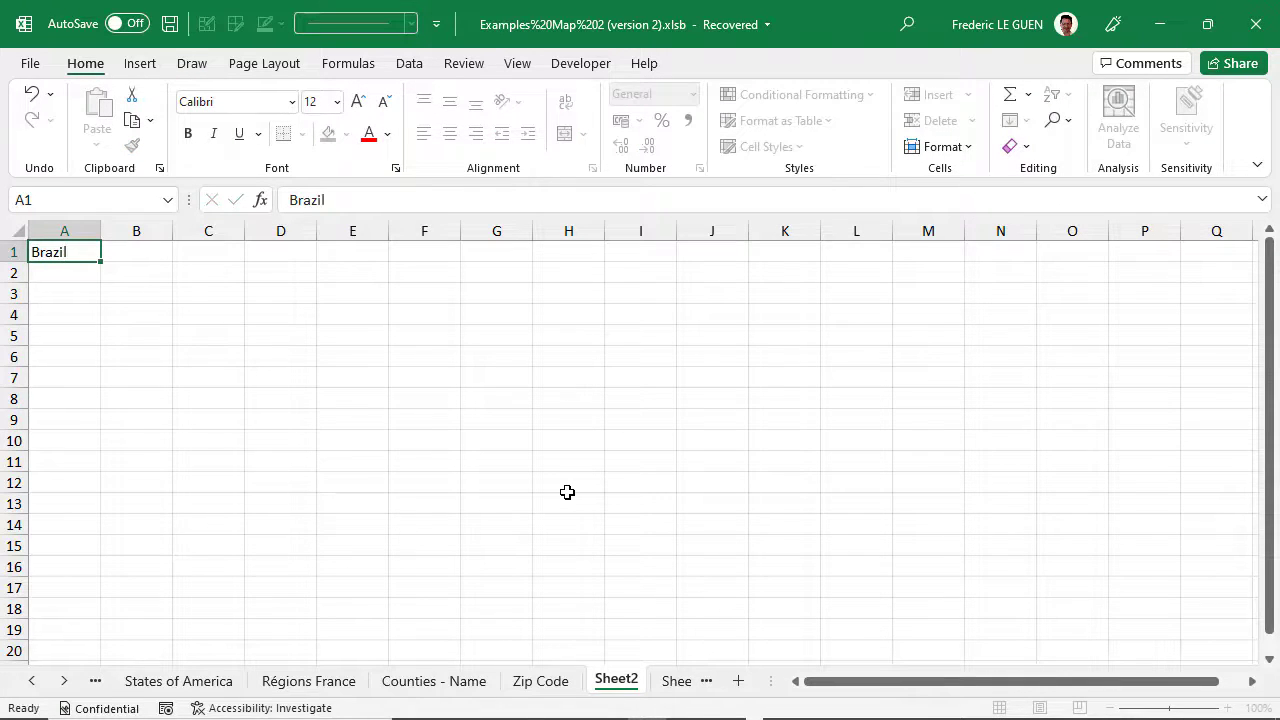
pyautogui.press('Return')
pyautogui.press('Up')
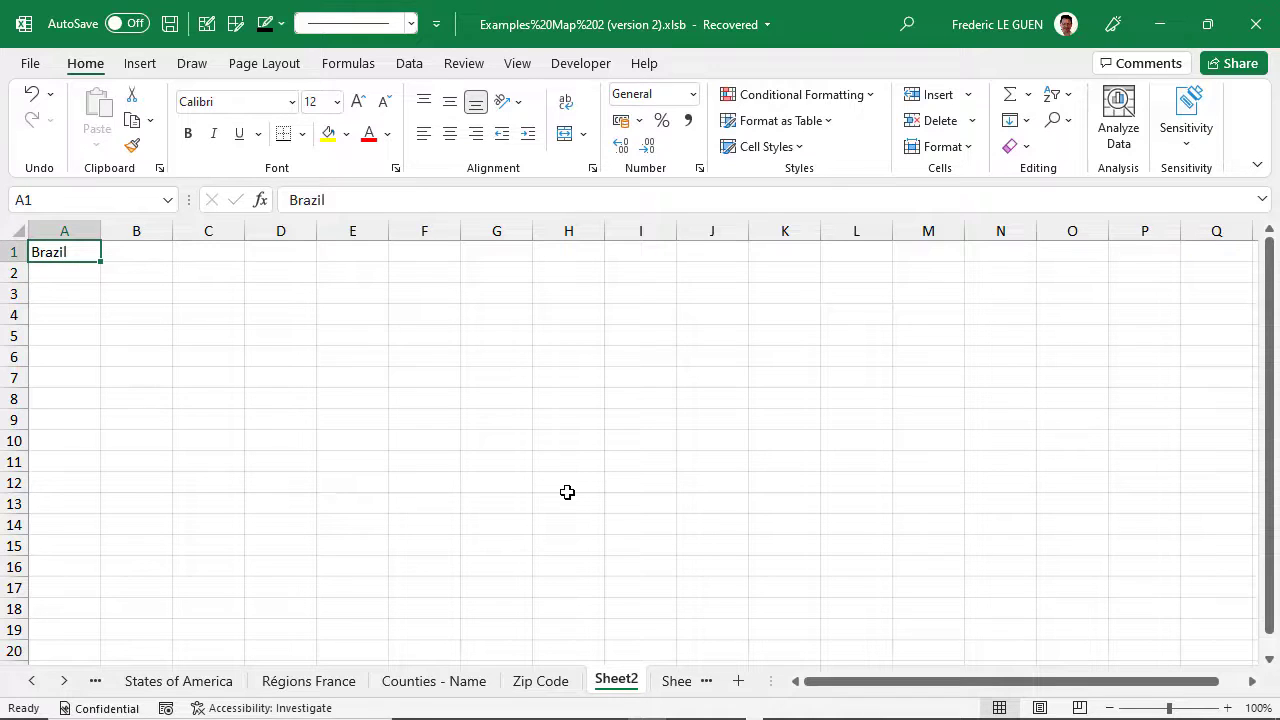
# - Convert Brazil in A1 to the Geography data type, choosing the country as the matching result
pyautogui.click(409, 64)
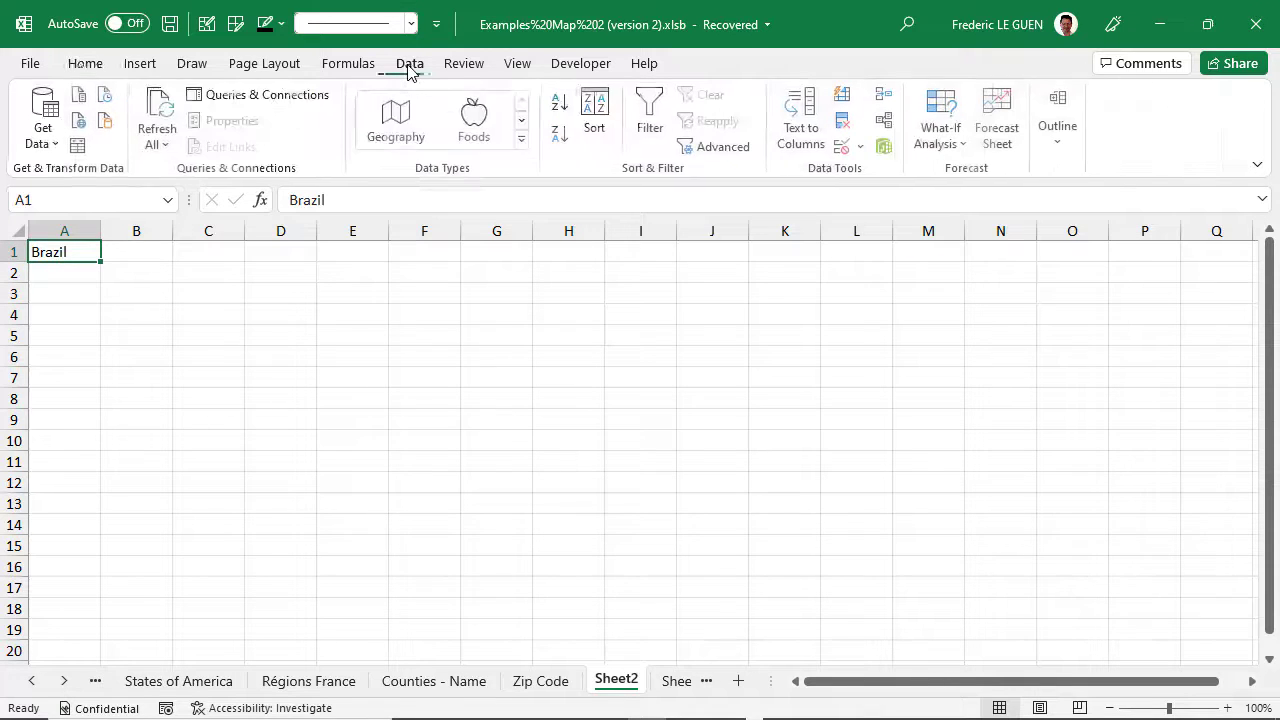
pyautogui.click(395, 127)
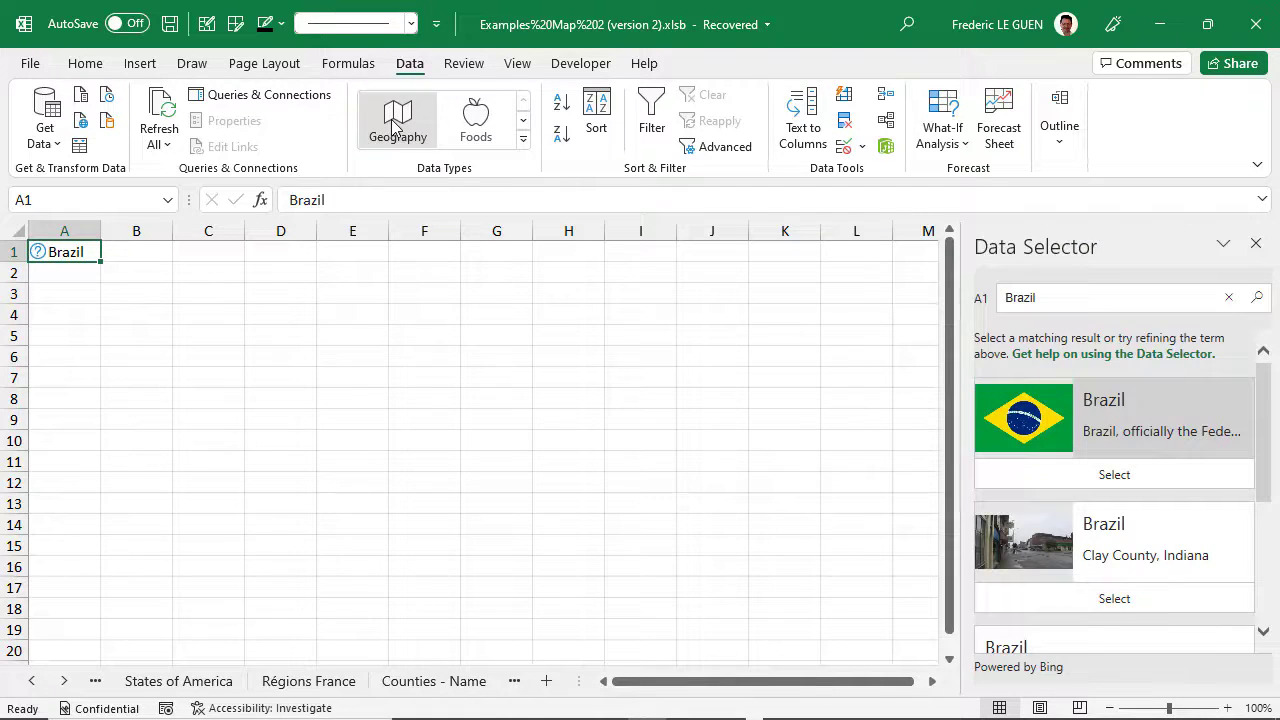
pyautogui.click(1114, 474)
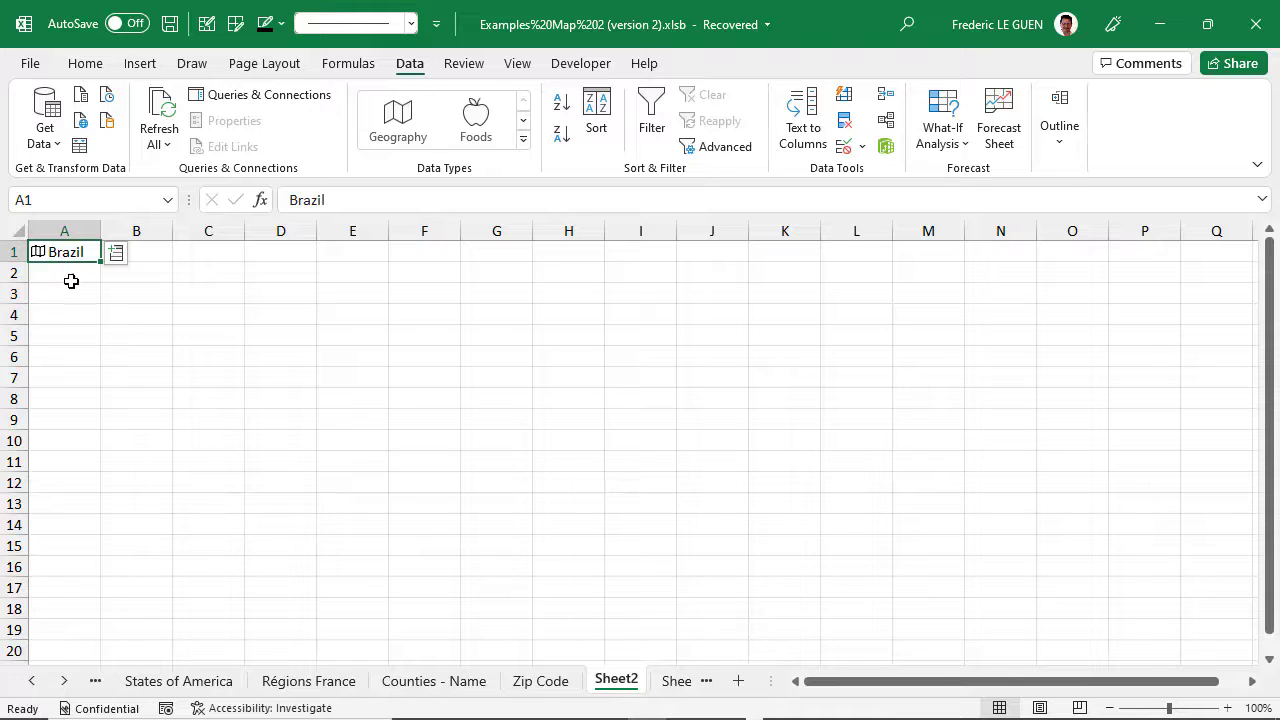
# - Extract the Subdivisions field from the Brazil data type in A1 so its states fill column B
pyautogui.click(117, 256)
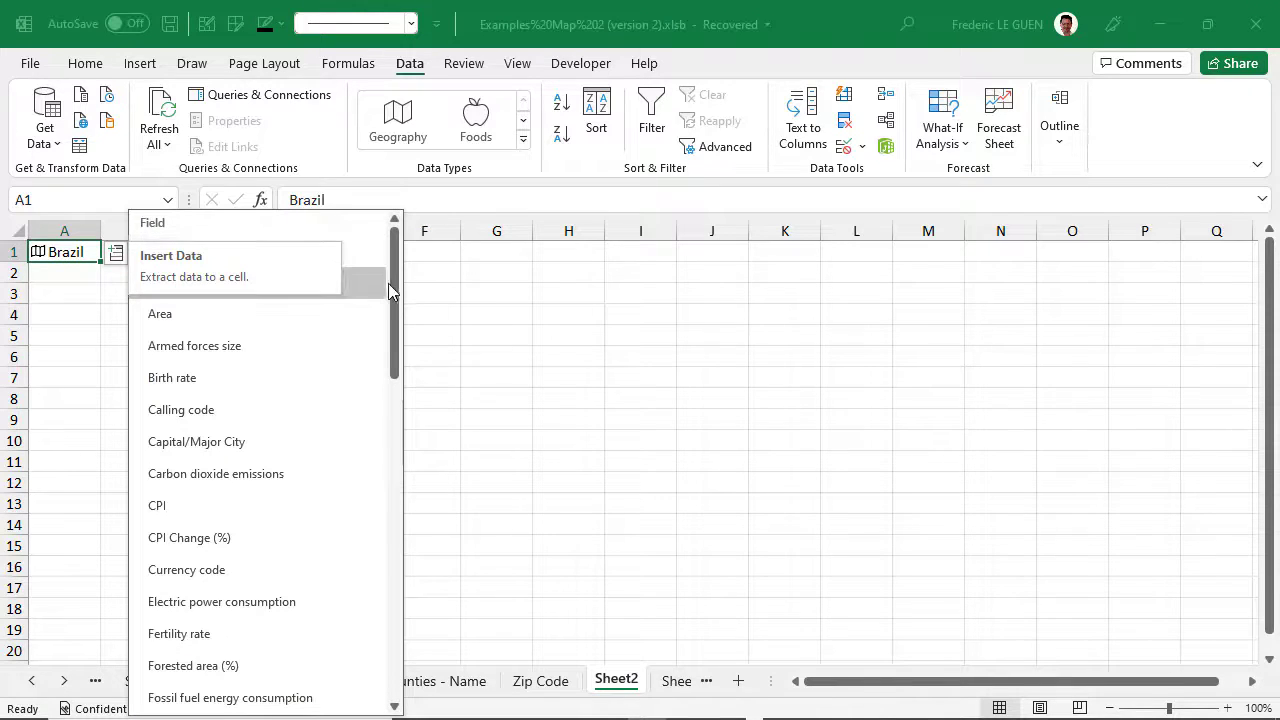
pyautogui.moveTo(396, 284); pyautogui.dragTo(388, 581)
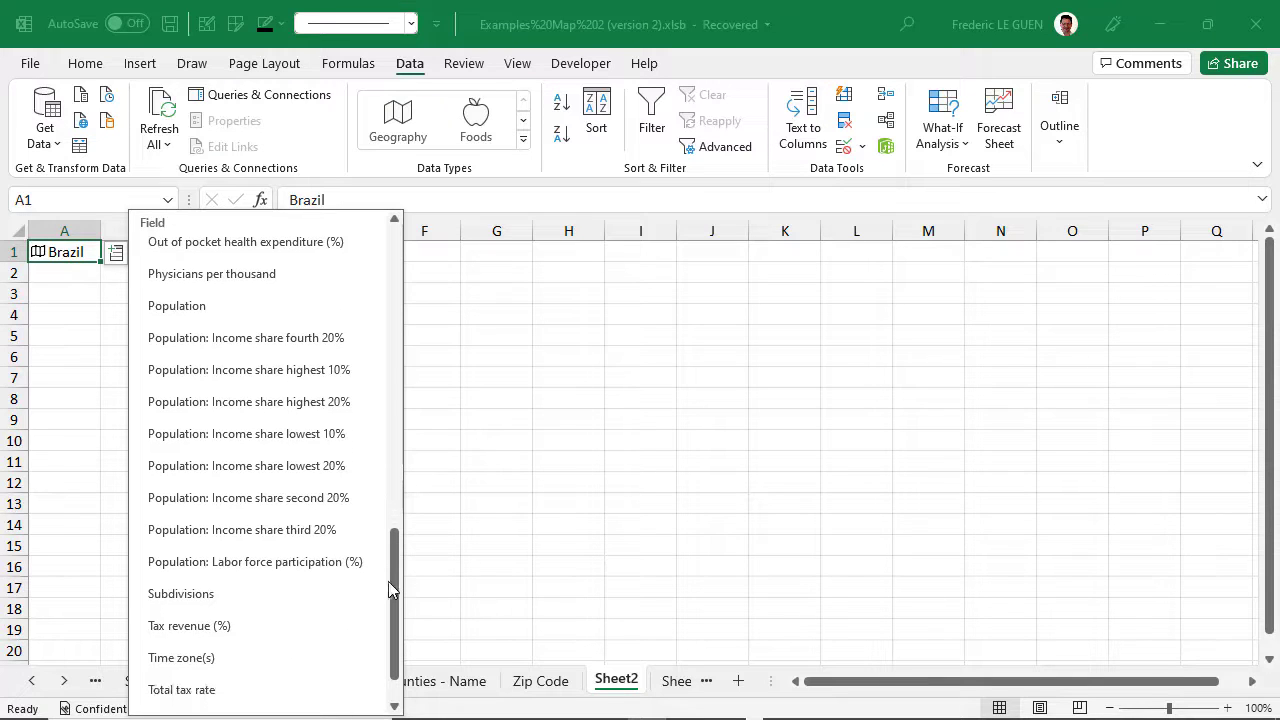
pyautogui.click(261, 594)
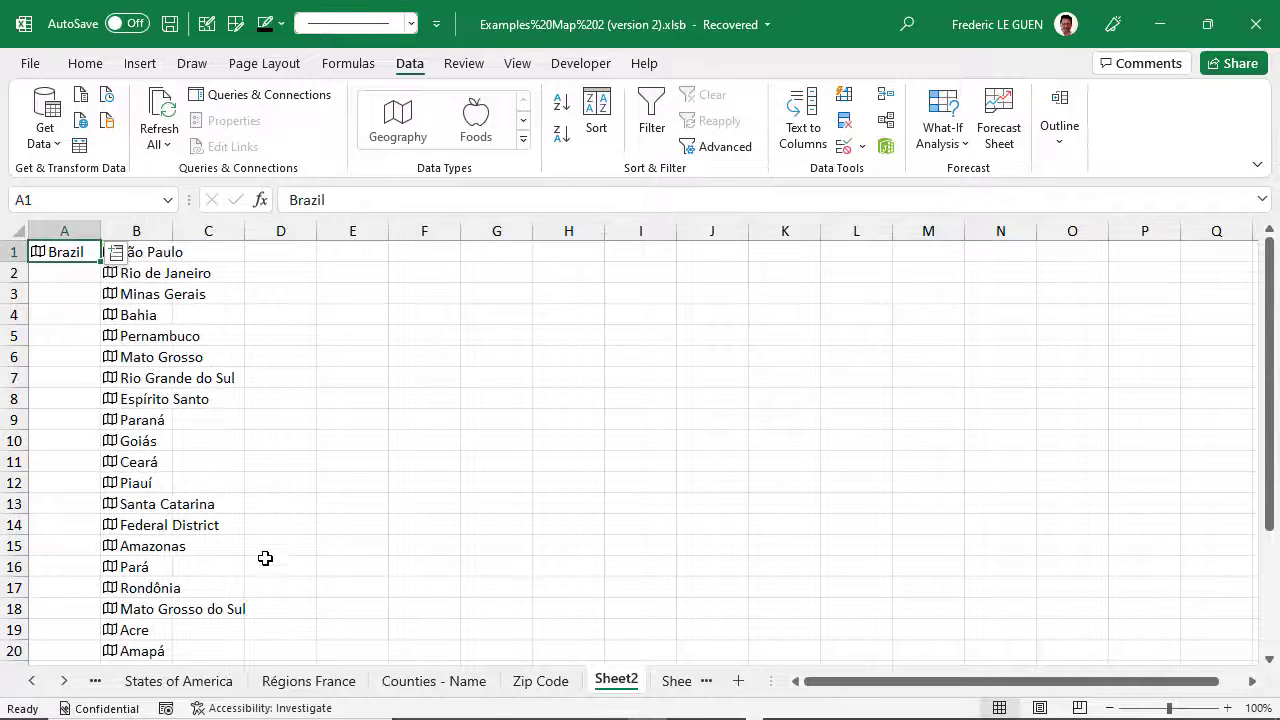
pyautogui.scroll(-3, 227, 446)
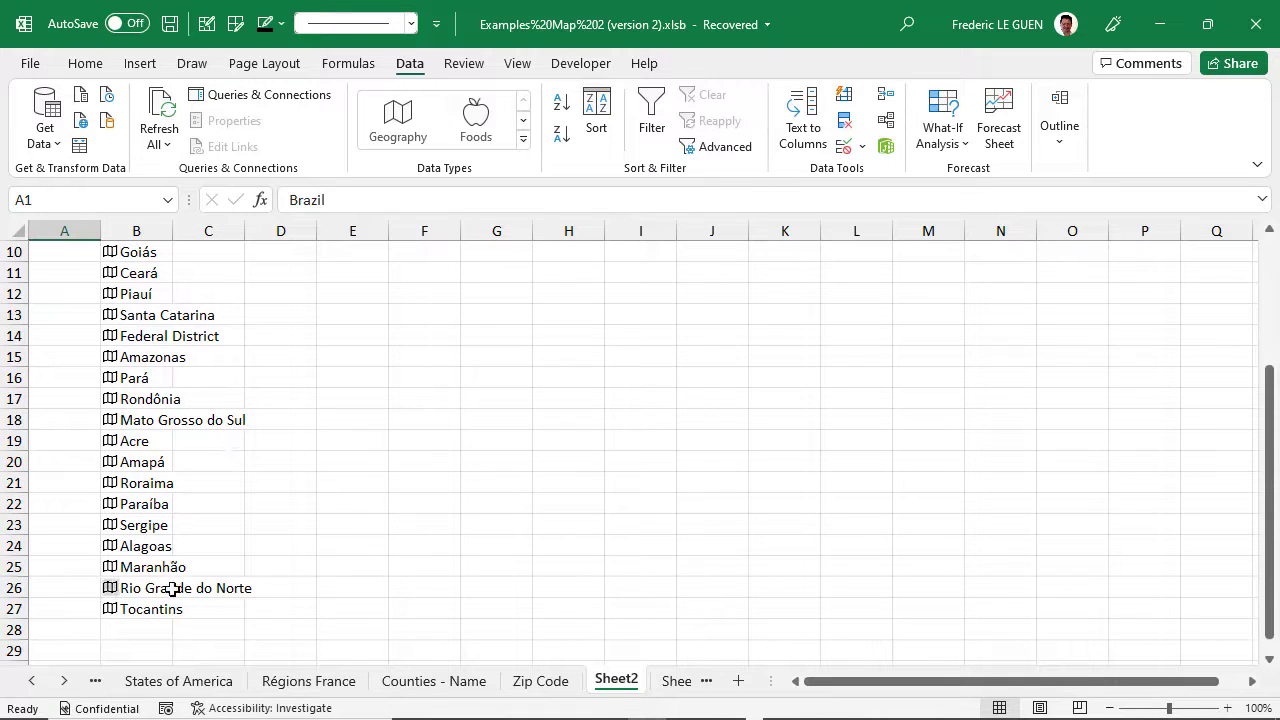
pyautogui.scroll(3, 173, 590)
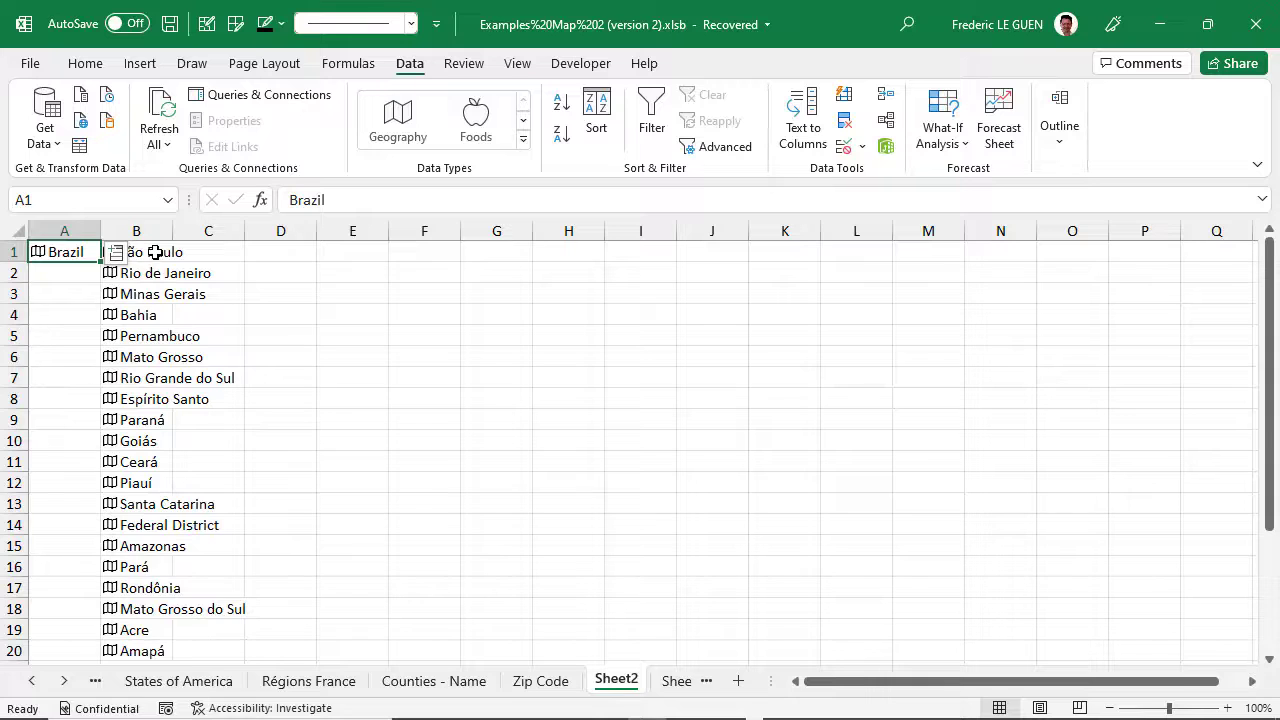
# - Extract the Population field for all the Brazilian states in column B and widen column C to fit the figures
pyautogui.moveTo(155, 252); pyautogui.dragTo(143, 660)
pyautogui.scroll(3, 140, 600)
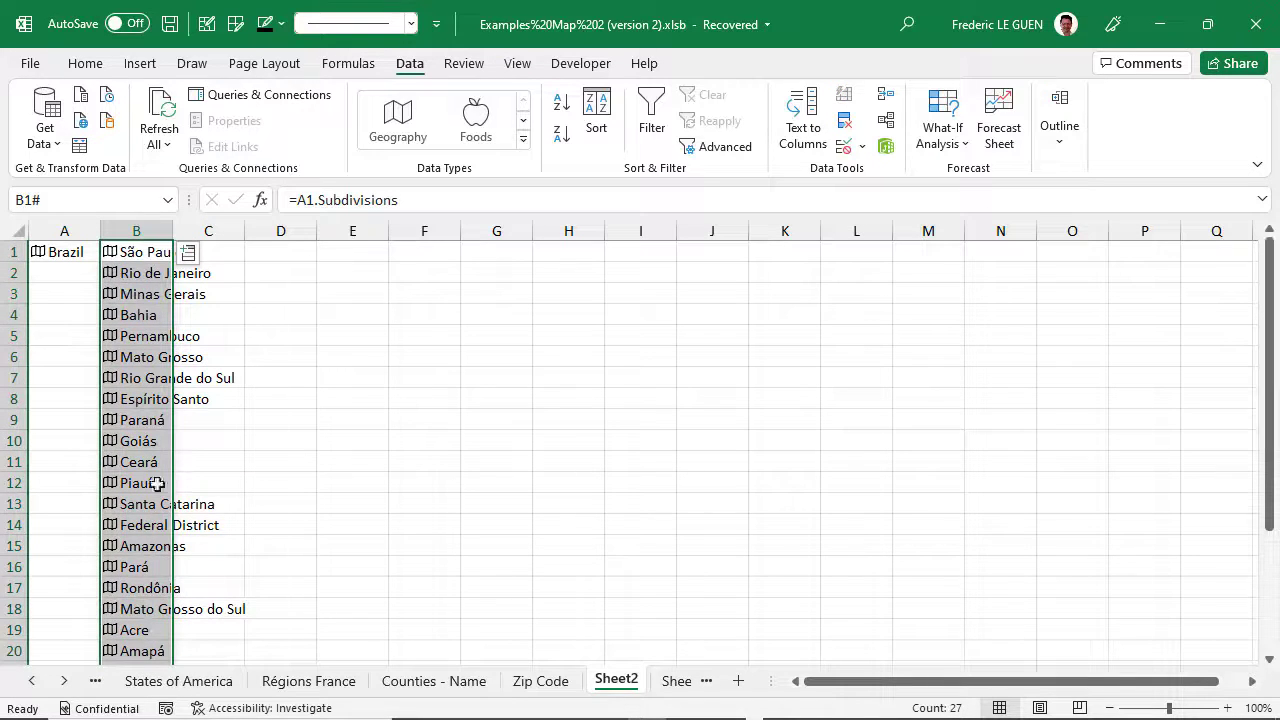
pyautogui.click(188, 256)
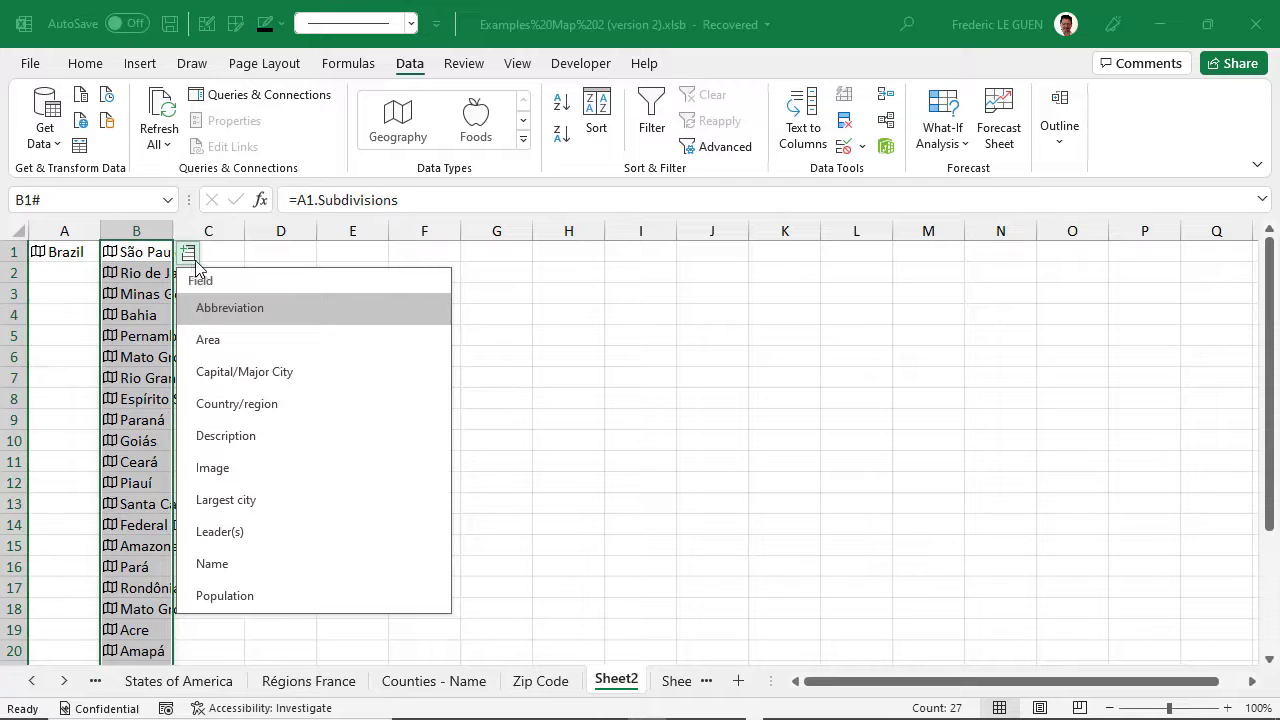
pyautogui.click(250, 595)
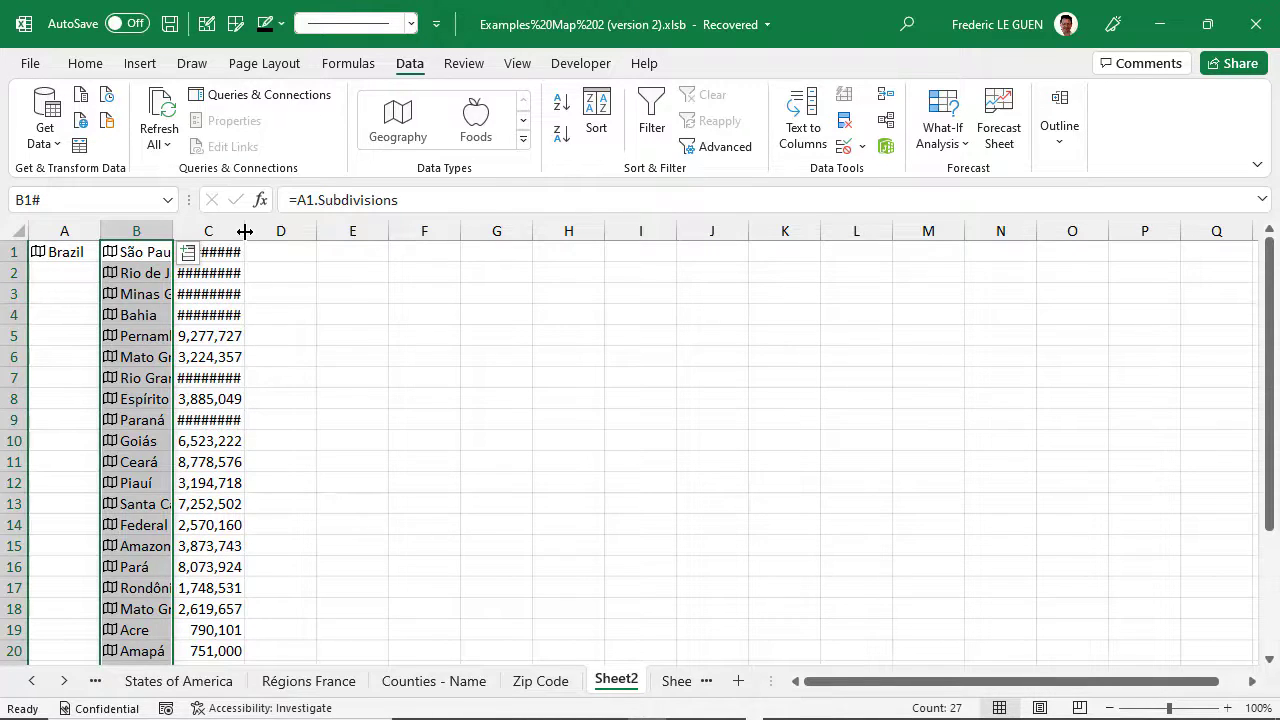
pyautogui.moveTo(244, 231); pyautogui.dragTo(284, 231)
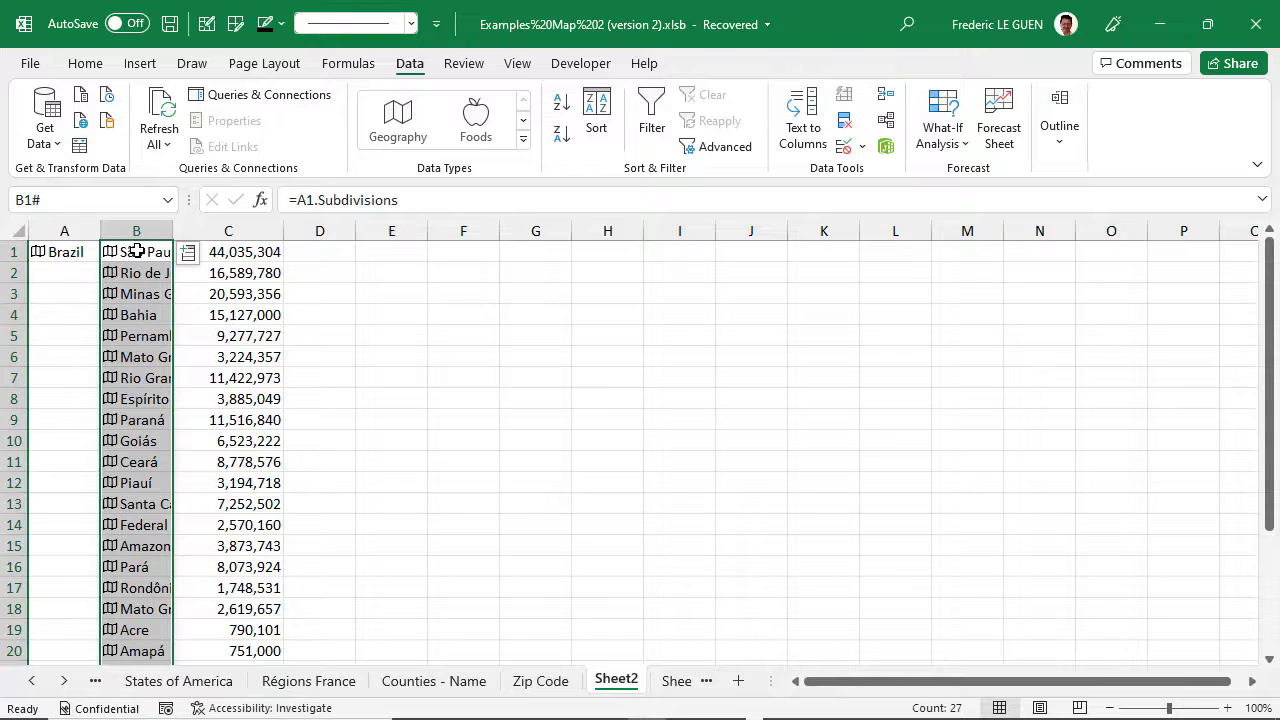
# - Insert a filled map chart from the states and populations in B1:C27 and turn on its data labels
pyautogui.moveTo(137, 251); pyautogui.dragTo(238, 640)
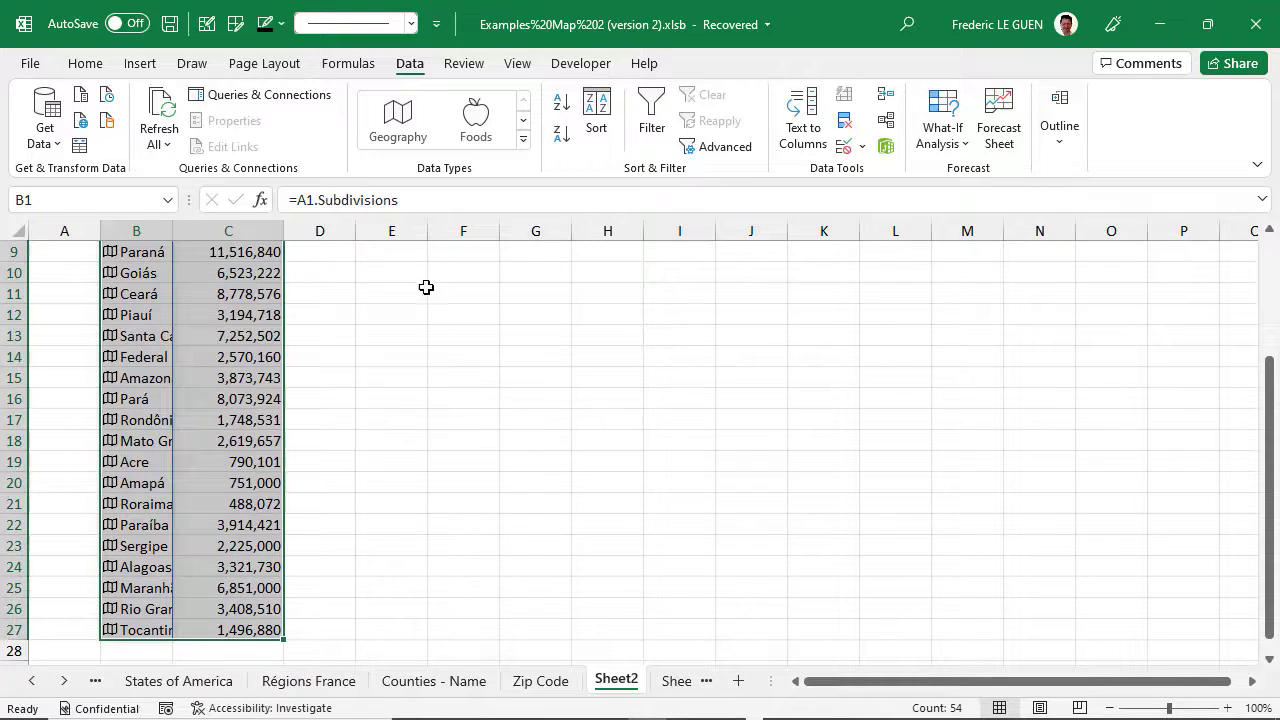
pyautogui.click(140, 63)
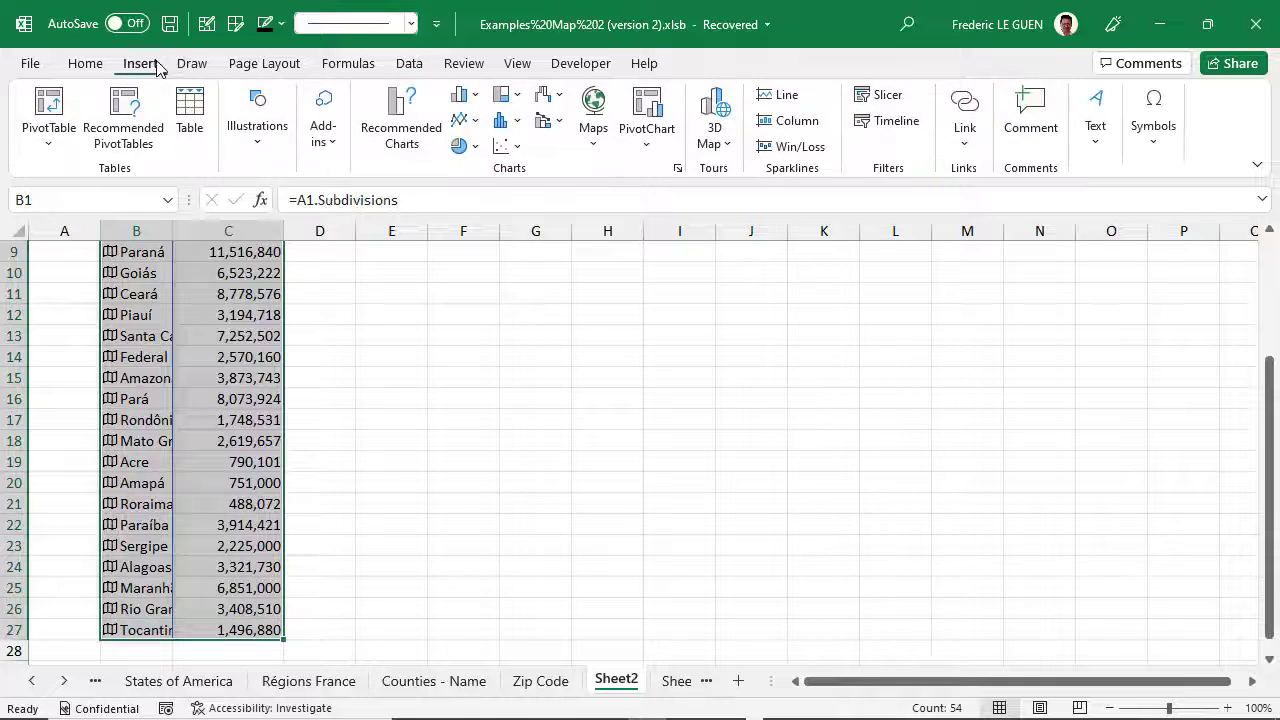
pyautogui.click(594, 108)
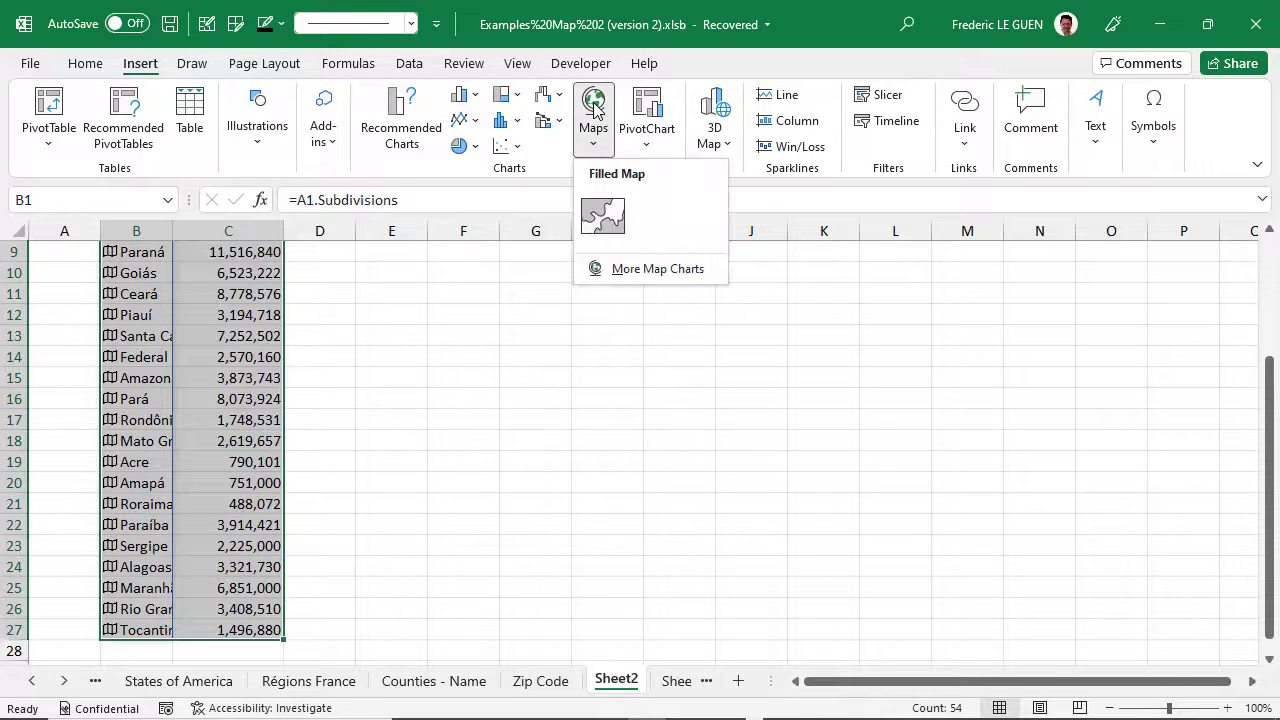
pyautogui.click(605, 213)
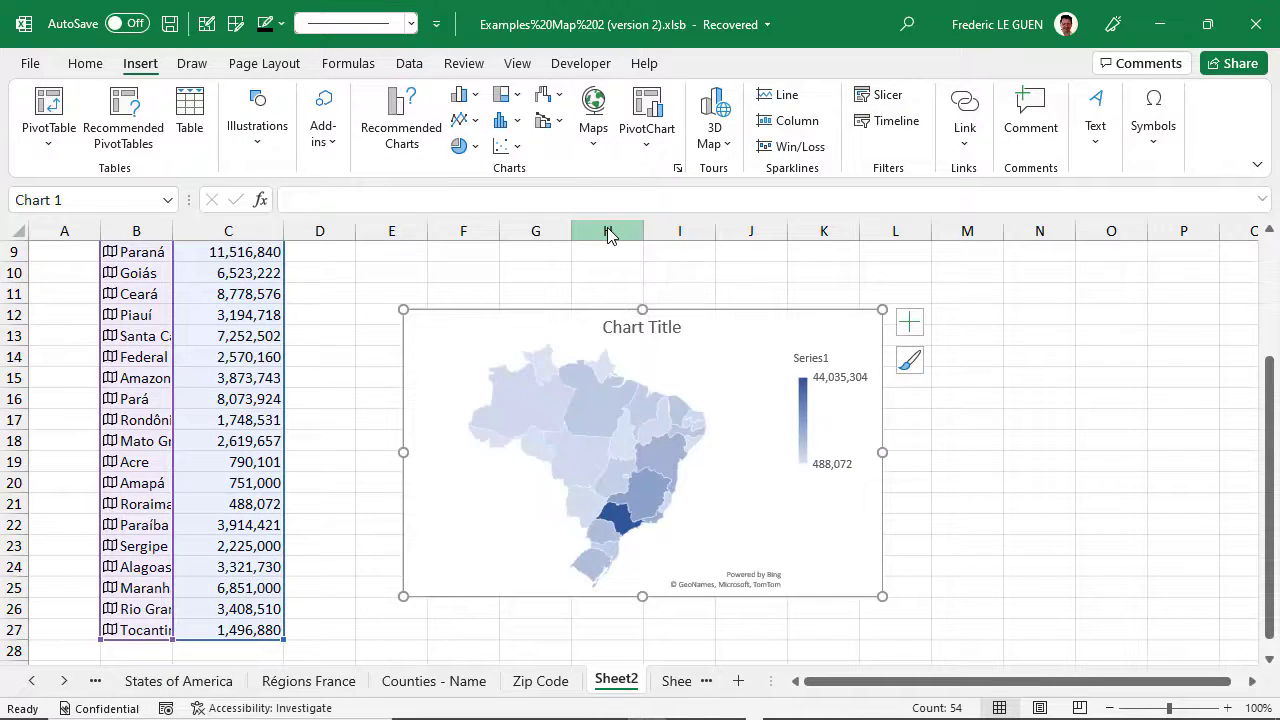
pyautogui.click(909, 322)
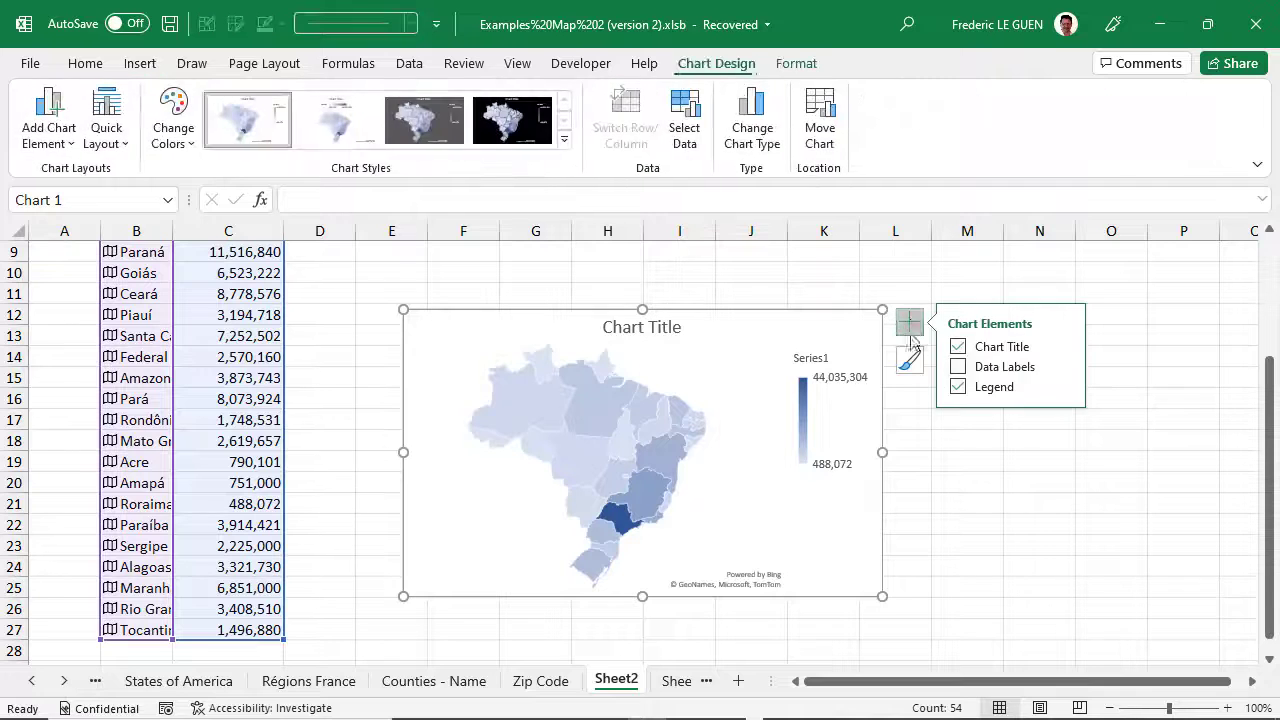
pyautogui.click(957, 367)
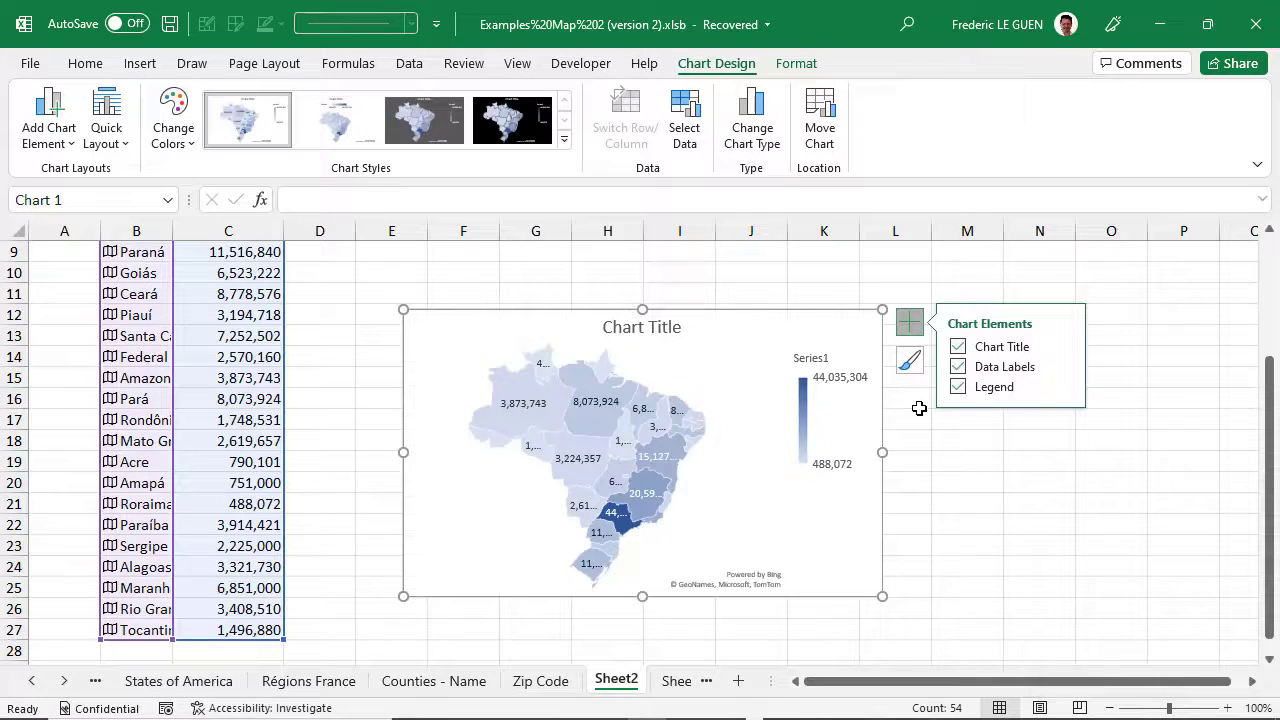